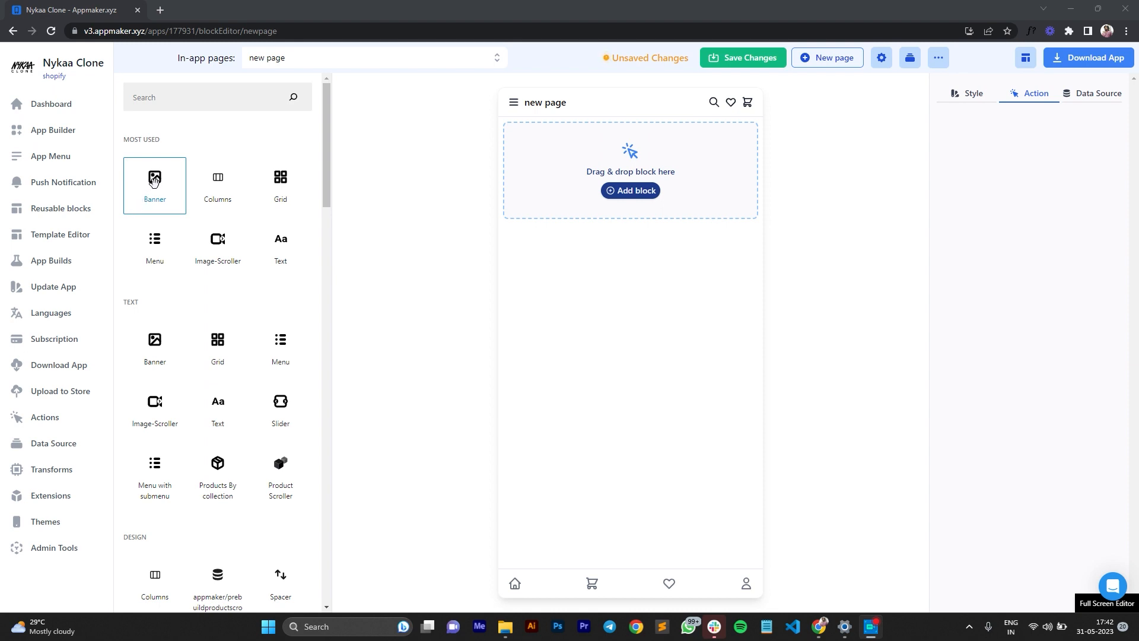
Step: Add a Banner block to the empty page and upload the Frame 1 image from the nykaa clone folder into it
drag(153, 184, 605, 175)
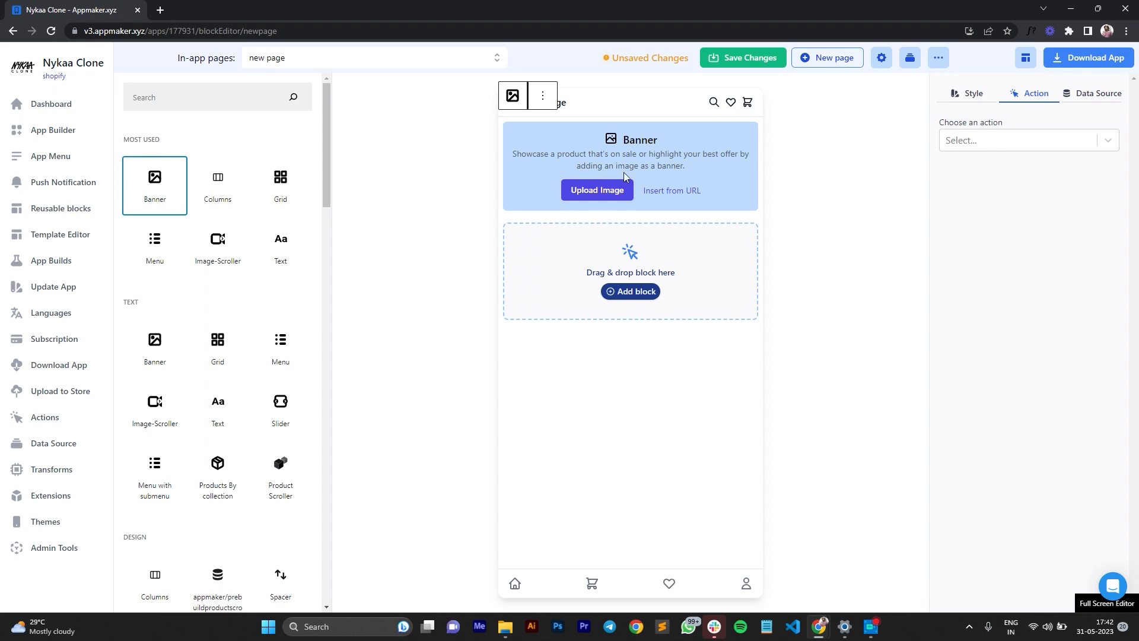
click(597, 194)
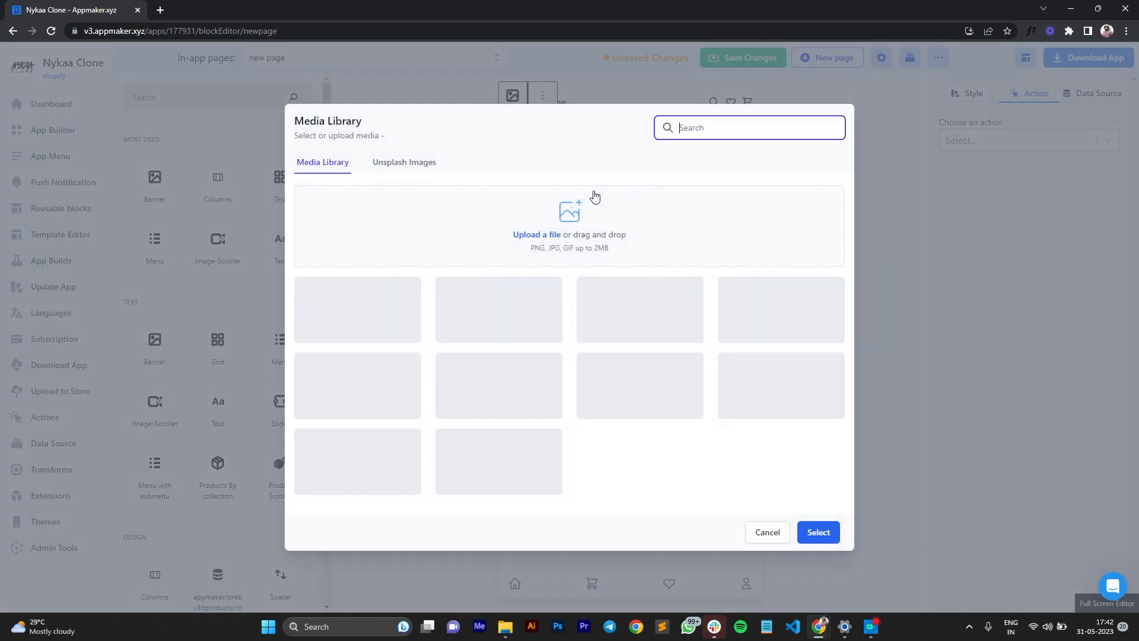
click(552, 224)
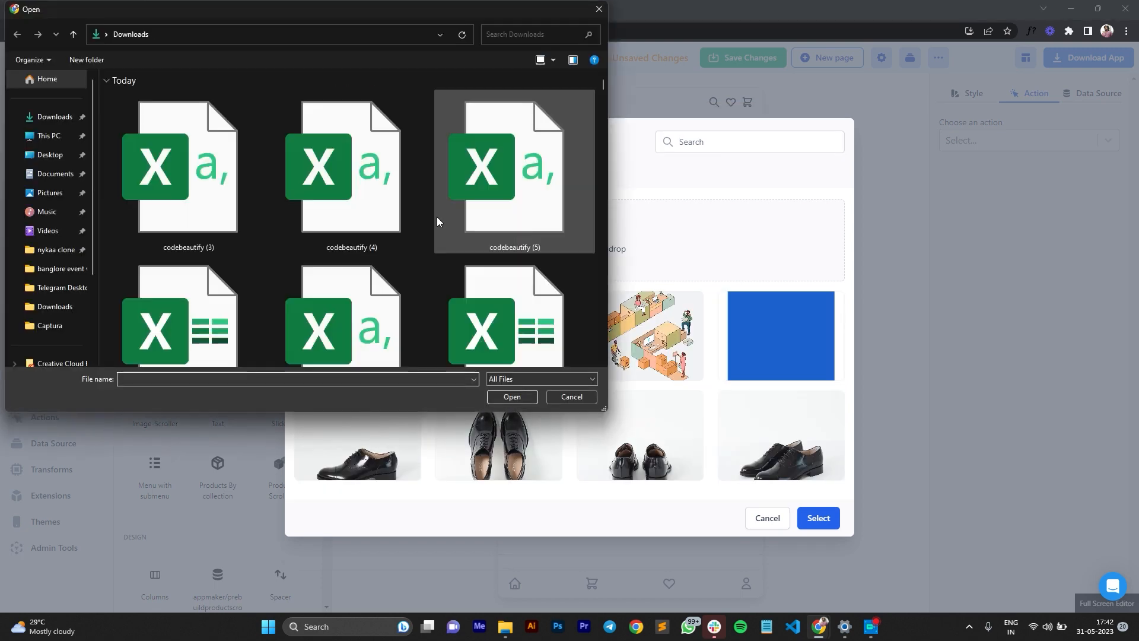
click(49, 250)
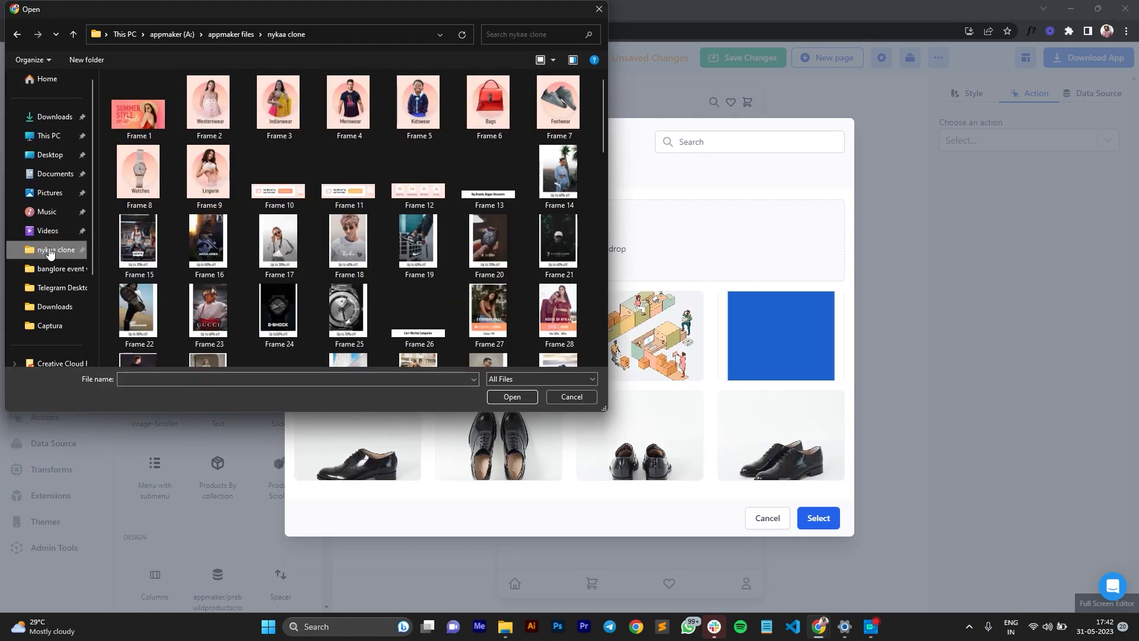
click(135, 118)
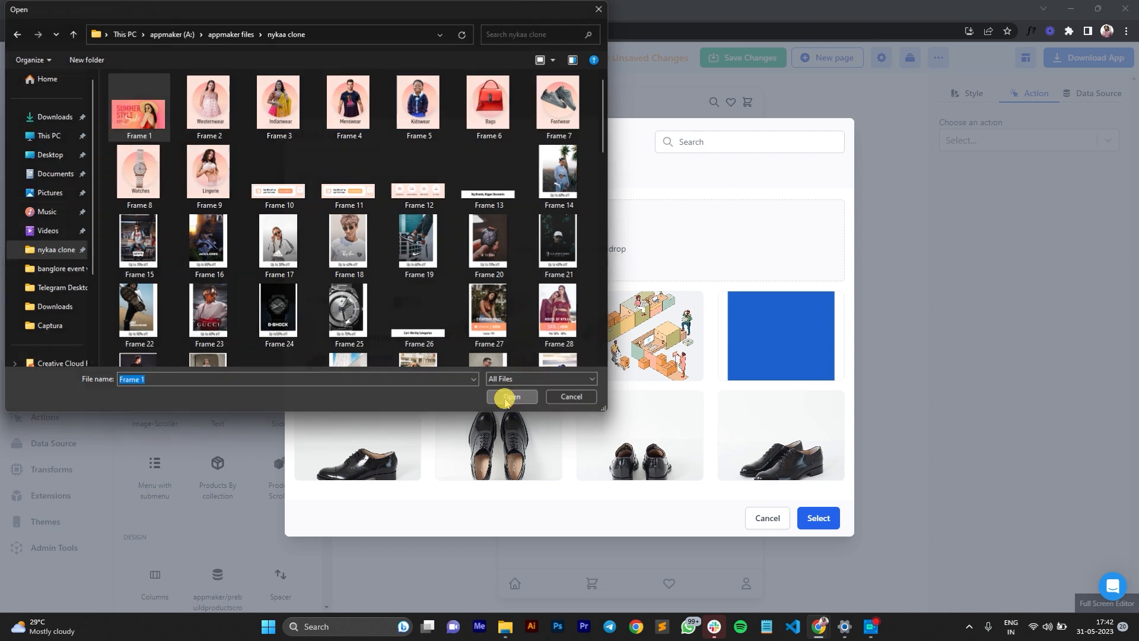
click(509, 396)
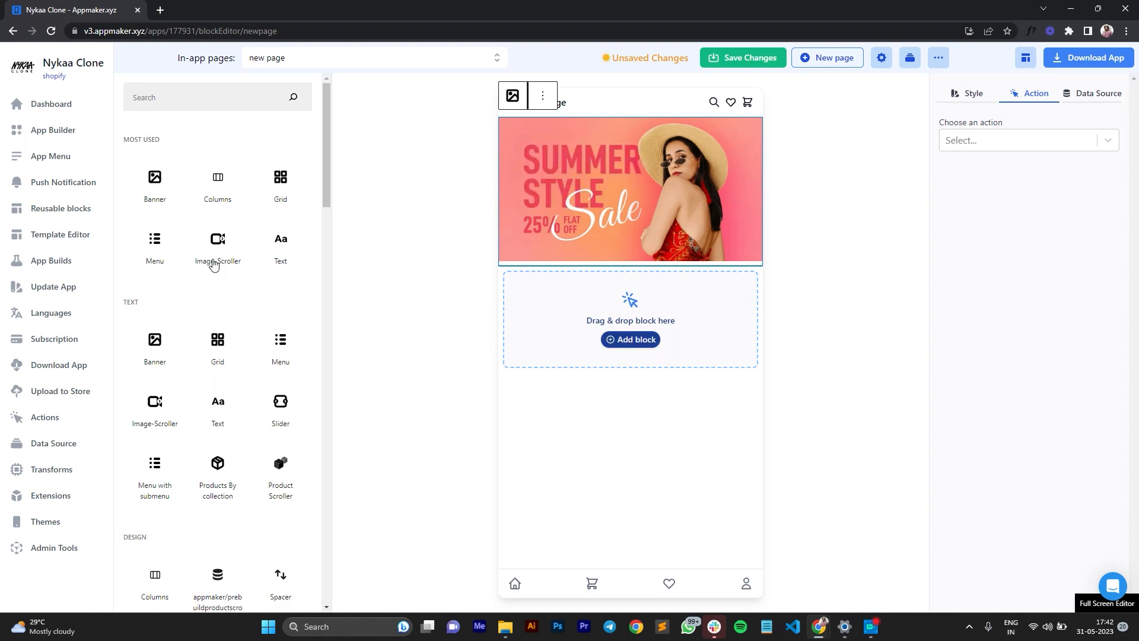
Step: Add an Image-Scroller block below the banner and upload the images Frame 2 through Frame 9 from the nykaa clone folder
drag(220, 257, 631, 317)
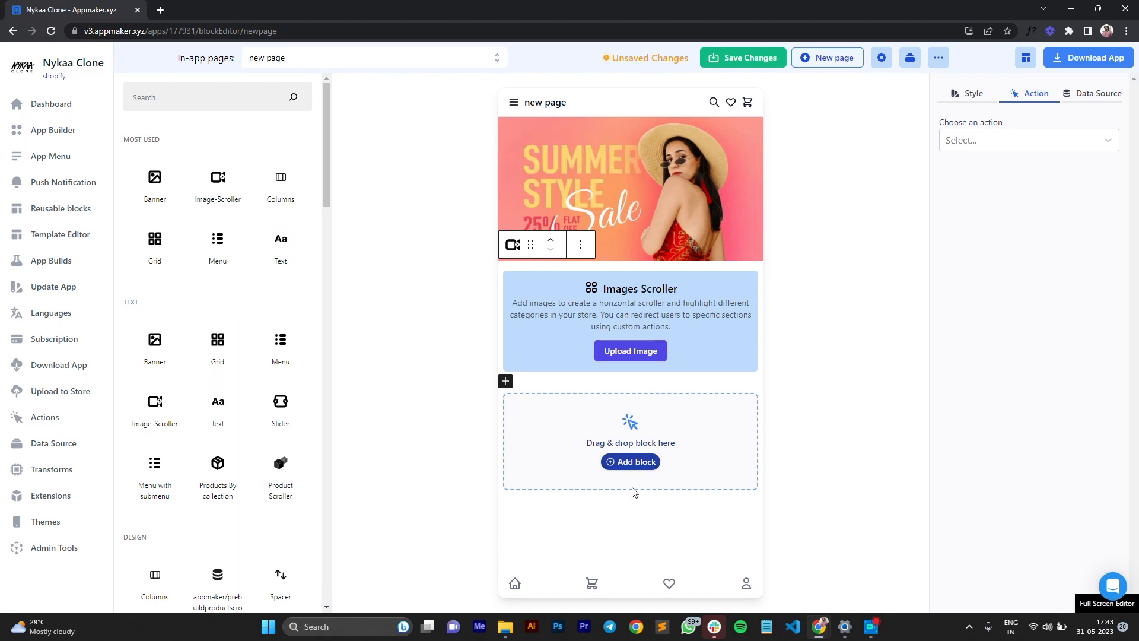
click(505, 626)
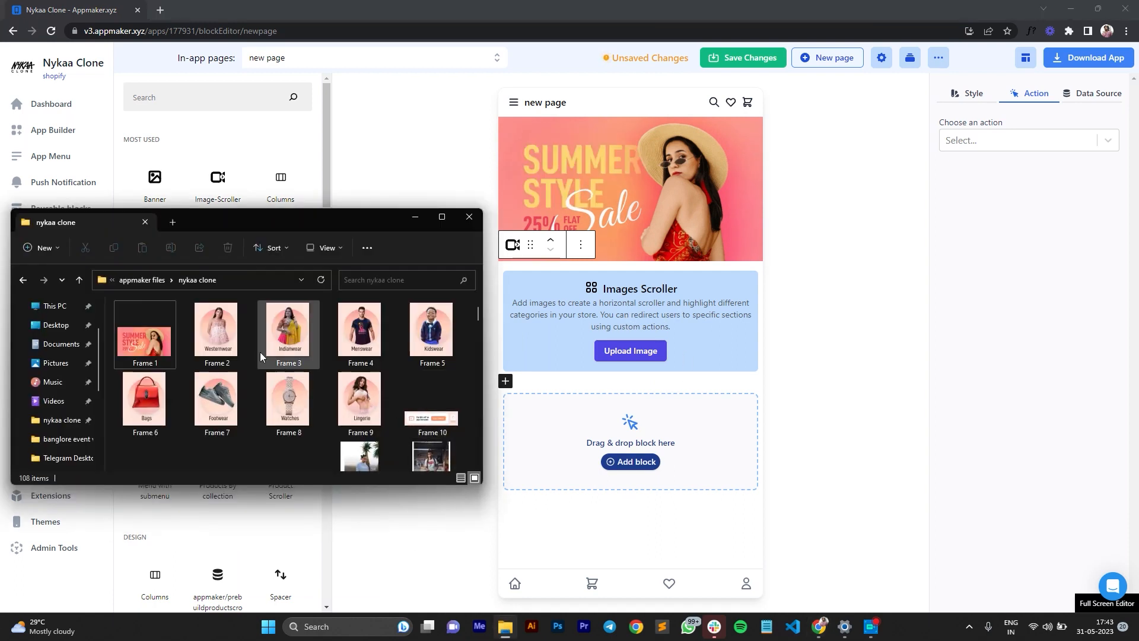
click(216, 332)
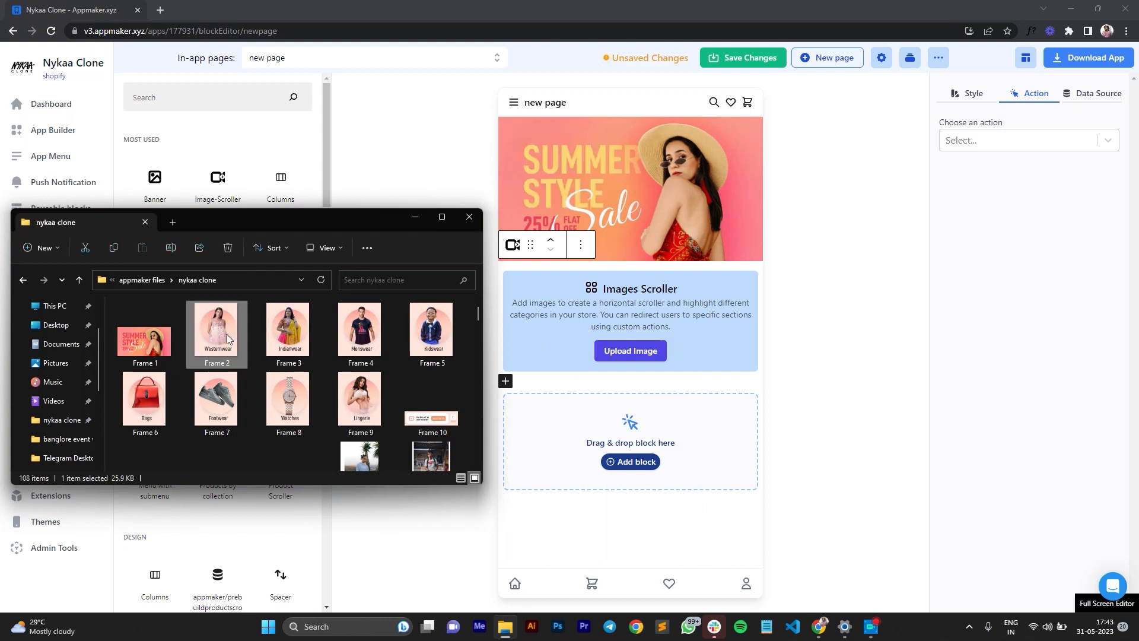
shift+click(362, 396)
drag(223, 349, 658, 343)
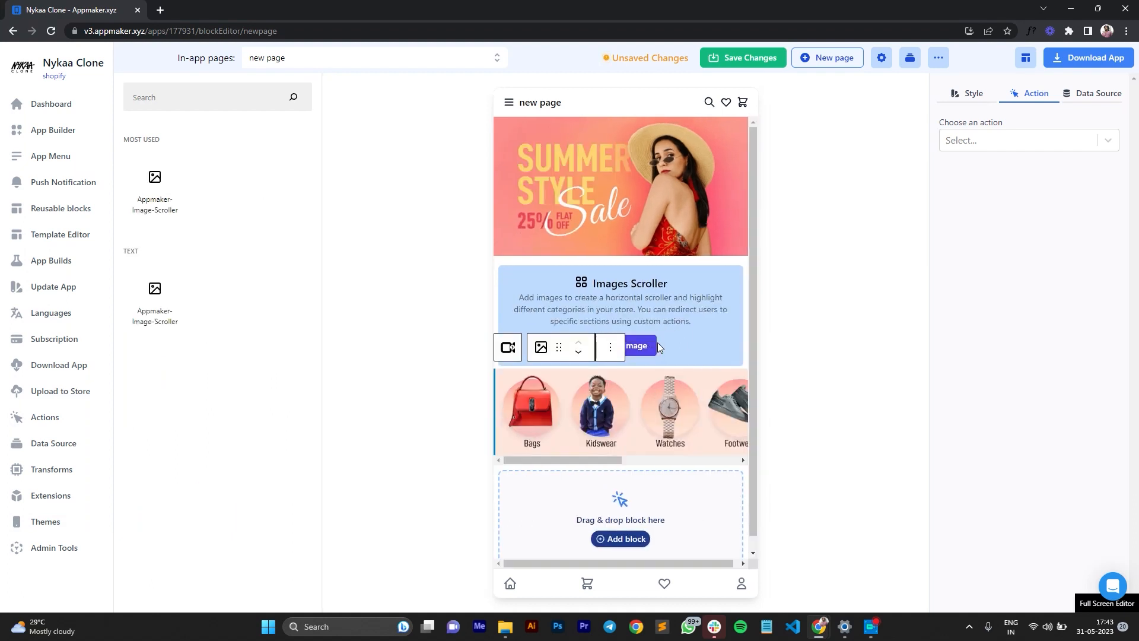
Step: Move the Westernwear image forward in the image scroller until it is the first item
drag(573, 460, 620, 466)
click(650, 385)
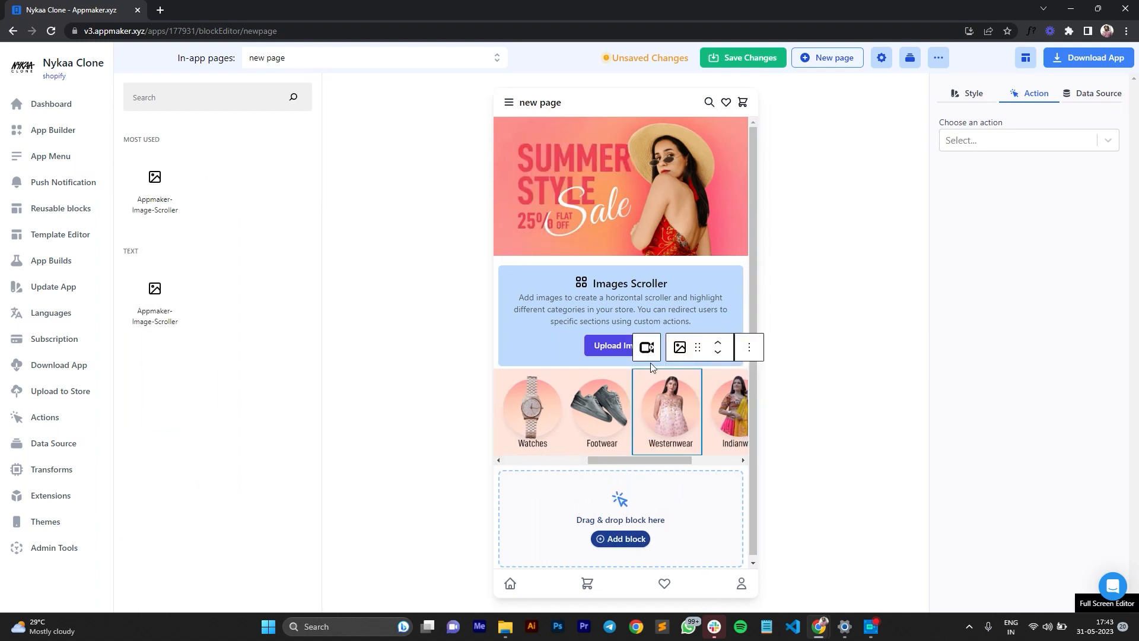
click(645, 342)
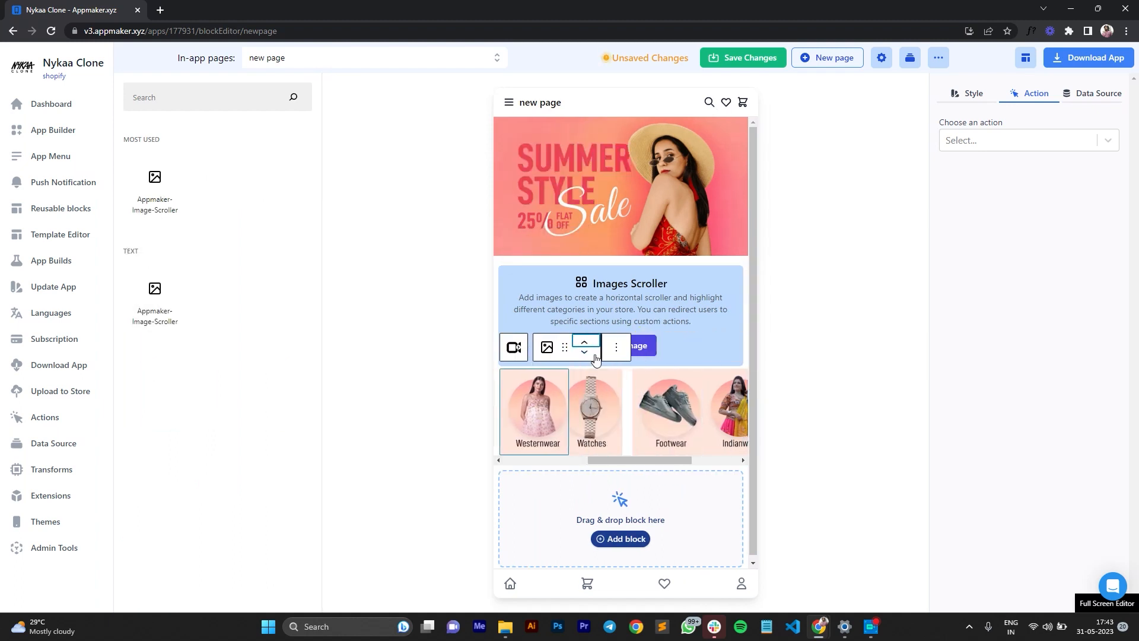
click(583, 342)
drag(620, 461, 551, 464)
click(656, 395)
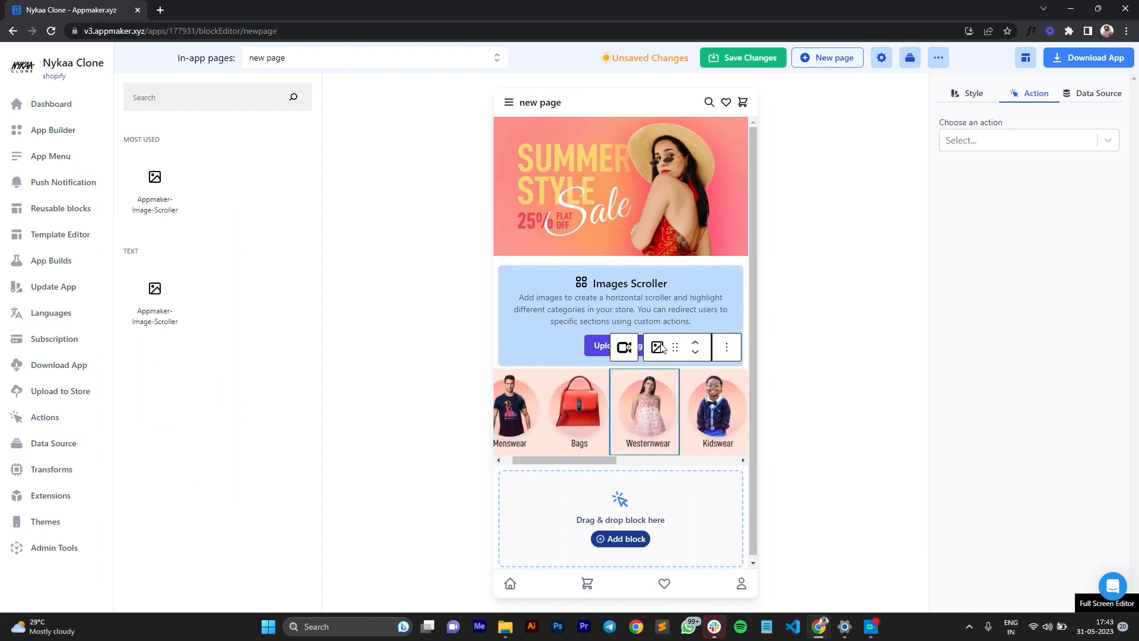
click(688, 346)
click(632, 345)
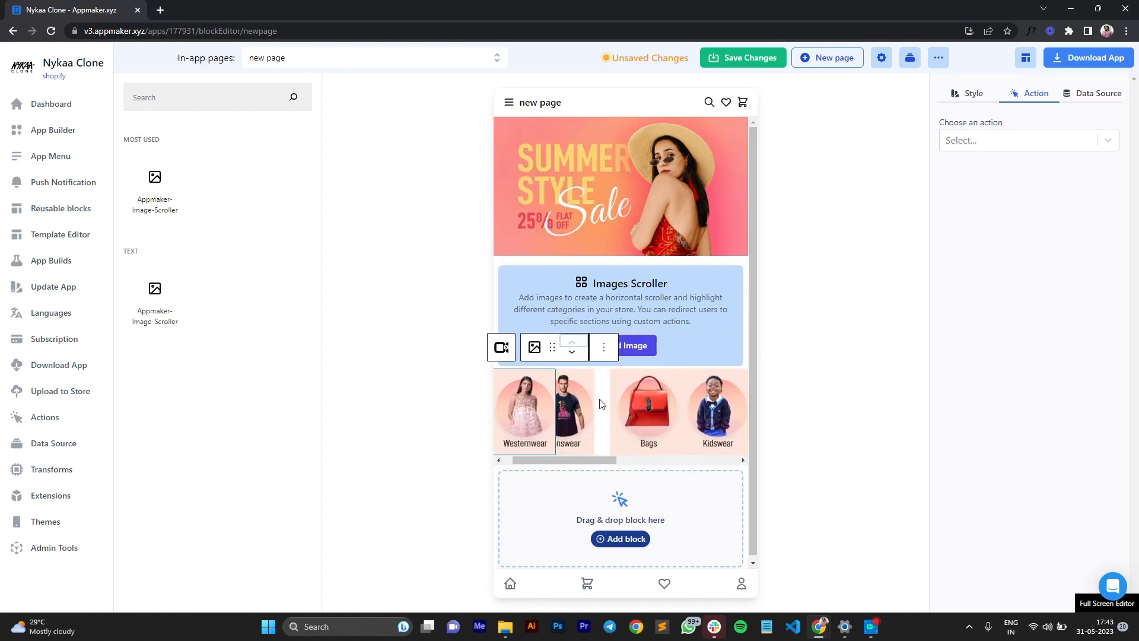
drag(567, 460, 532, 458)
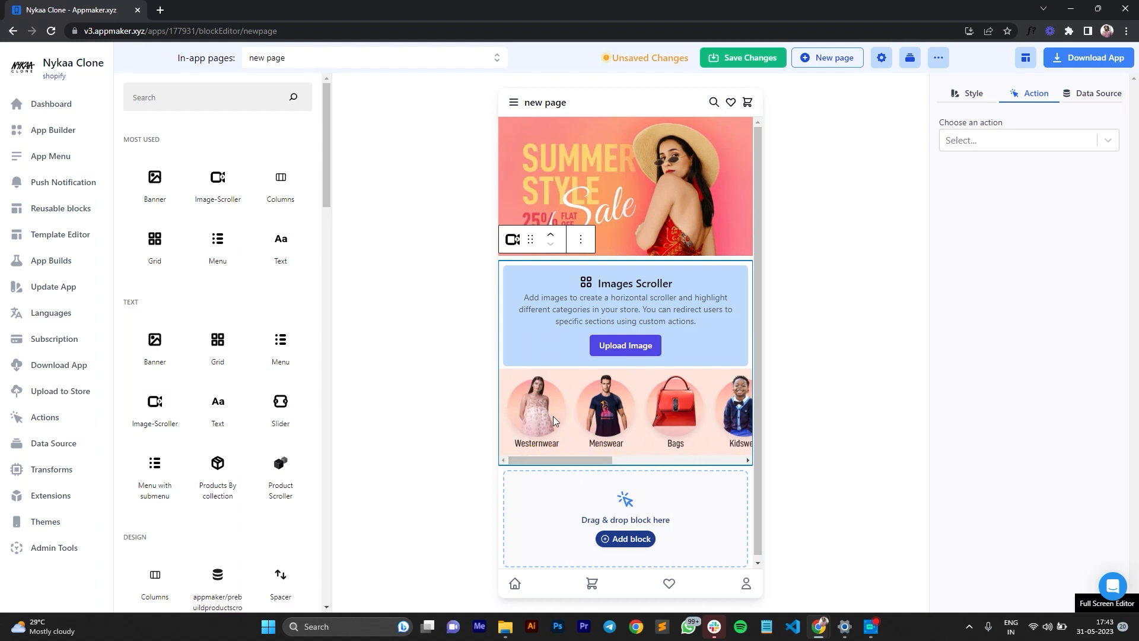
Step: Set the Westernwear image's action to Open Collection with the Home page collection
click(535, 412)
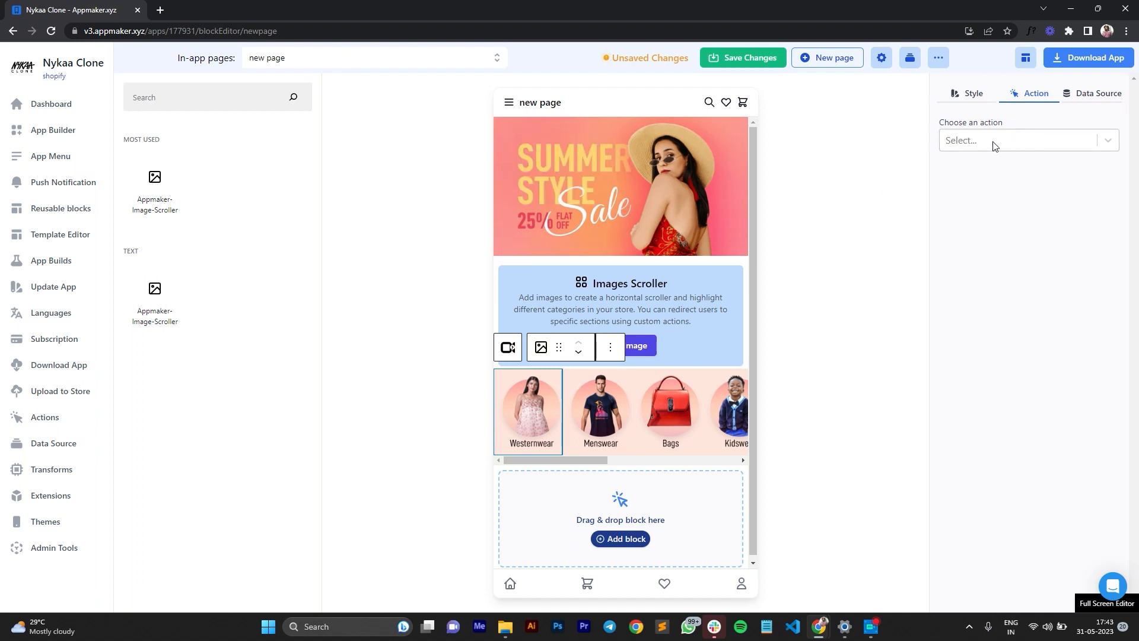
click(1013, 145)
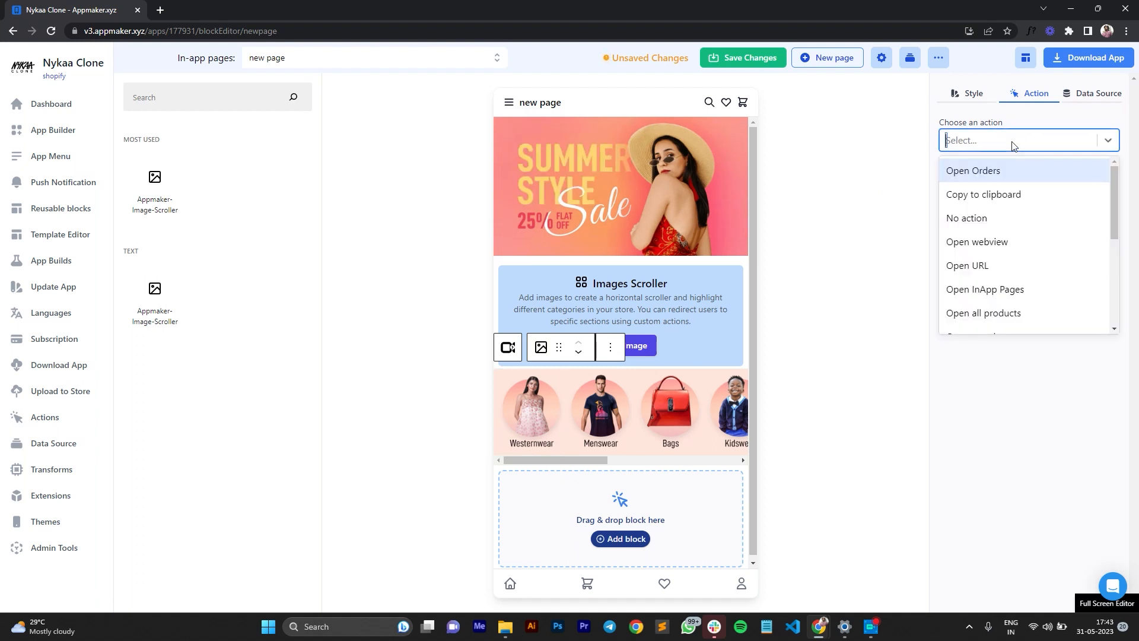
scroll(1022, 212, down, 1)
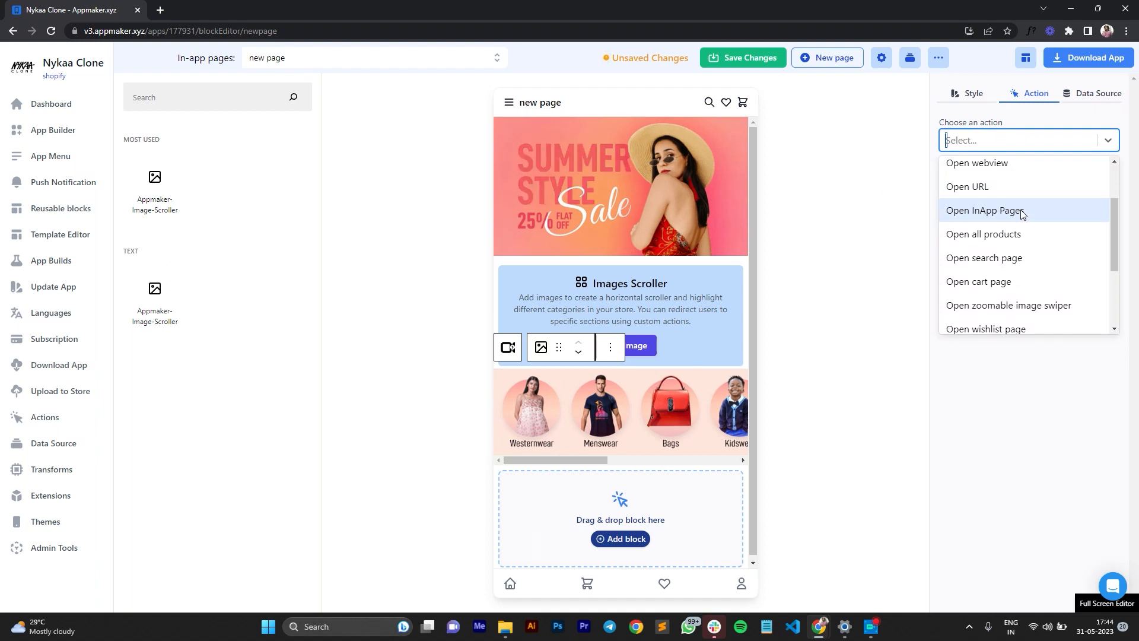
scroll(1022, 209, down, 2)
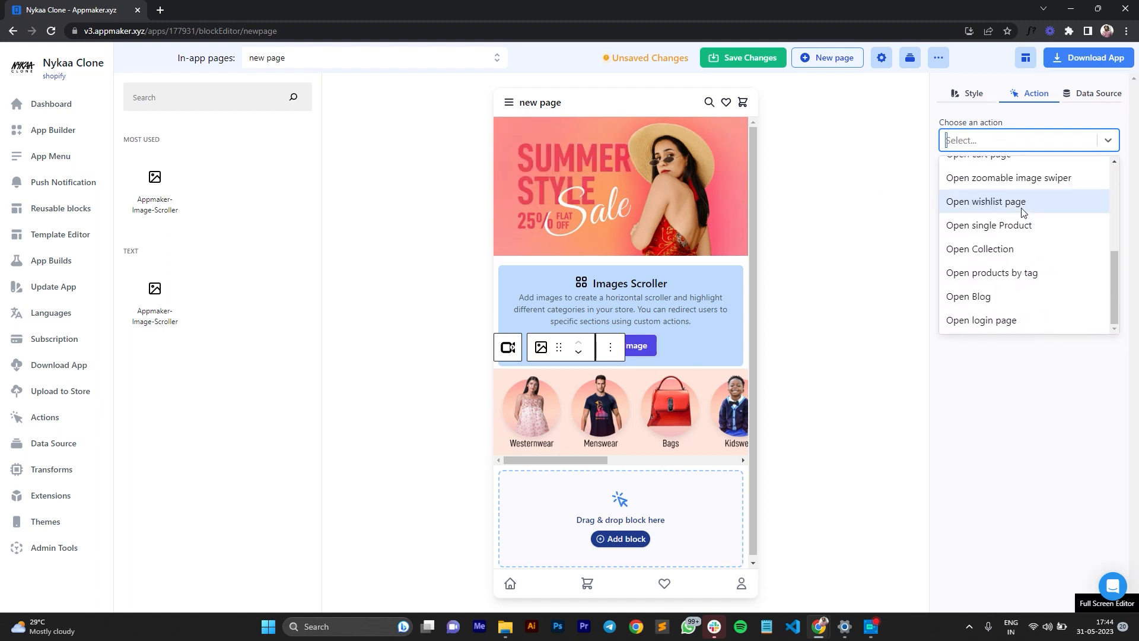
click(1034, 249)
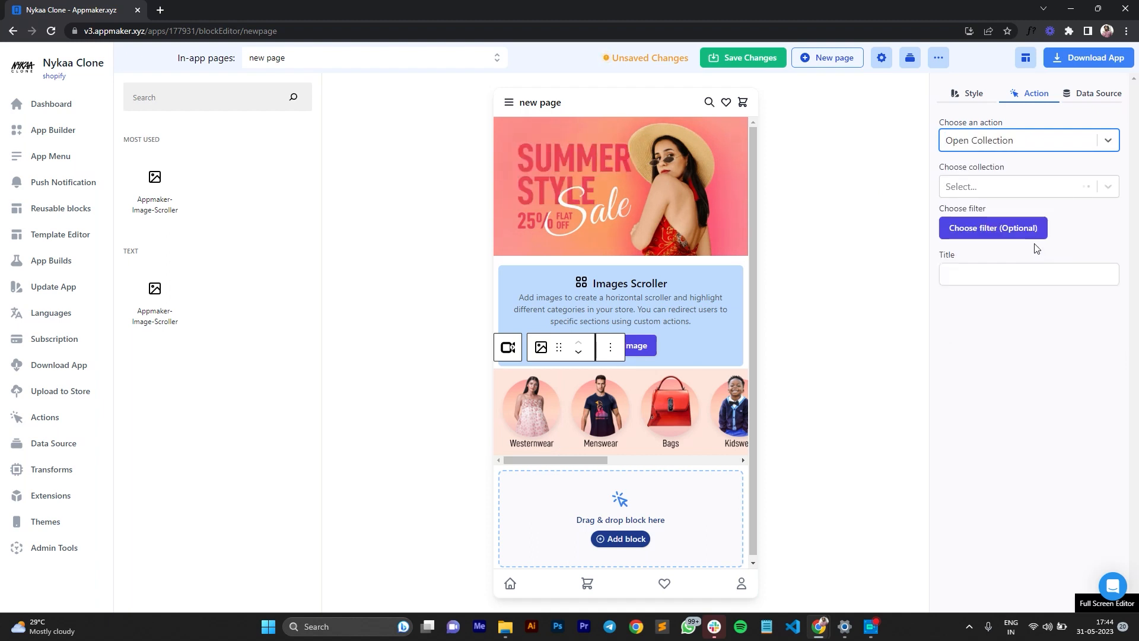
click(1004, 186)
click(1015, 211)
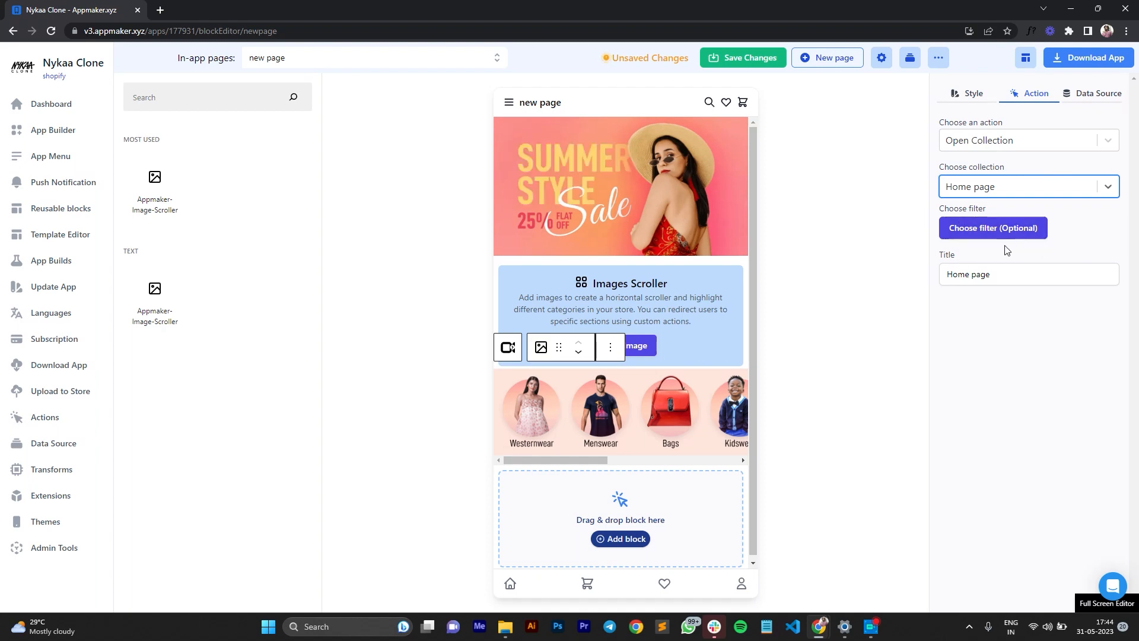
Step: Add a filter with the tag 01/15 to the Westernwear image's collection action and save the data source
click(1003, 229)
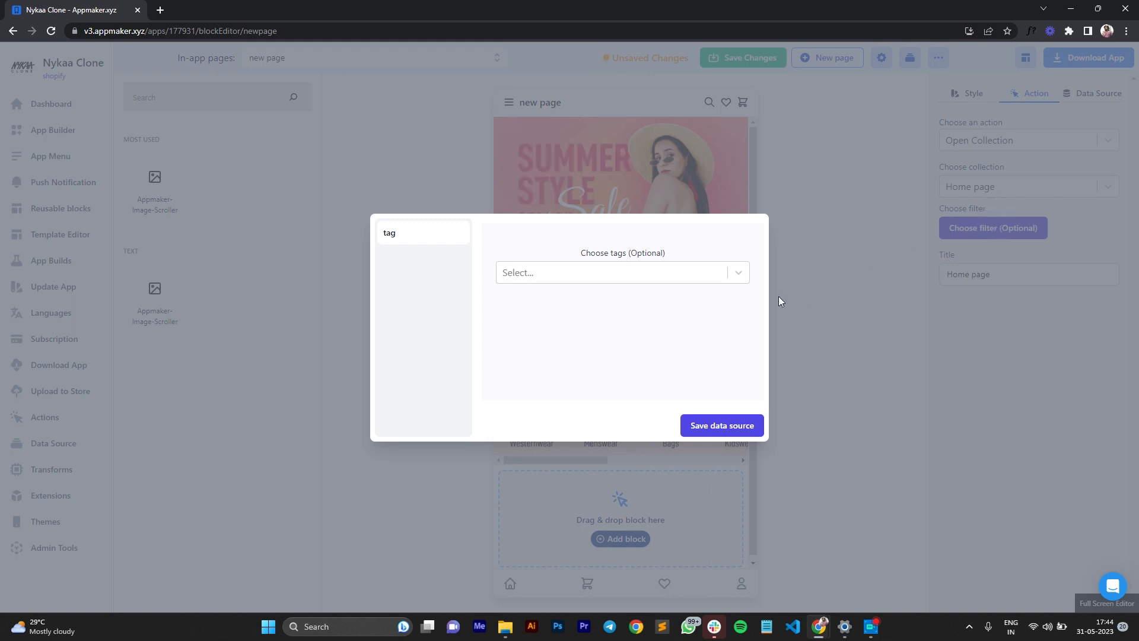
click(591, 274)
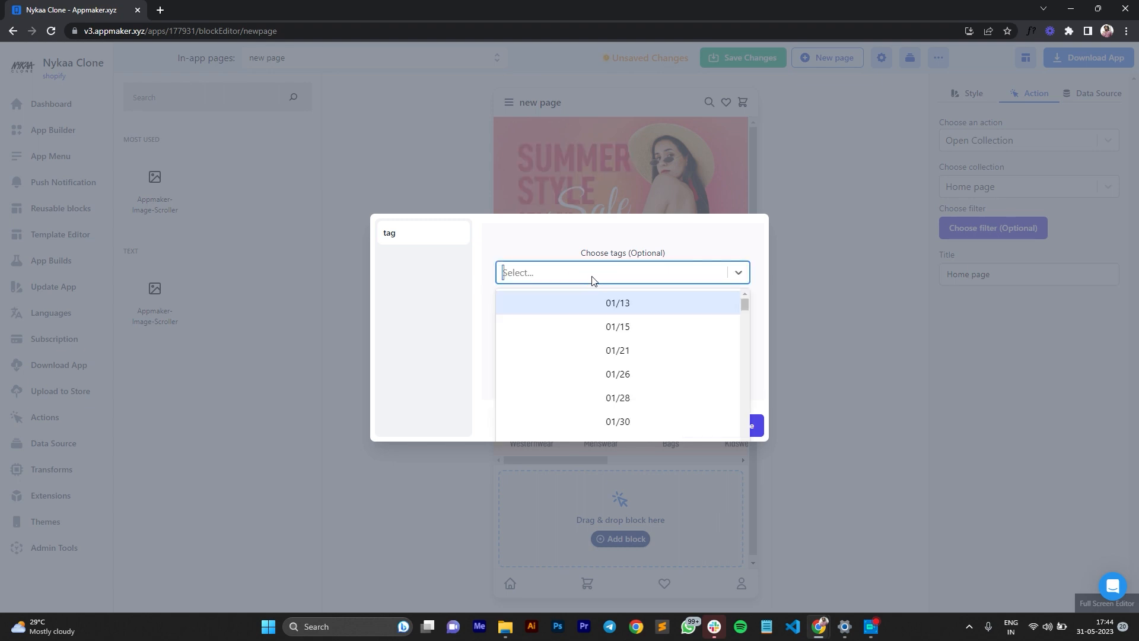
click(621, 337)
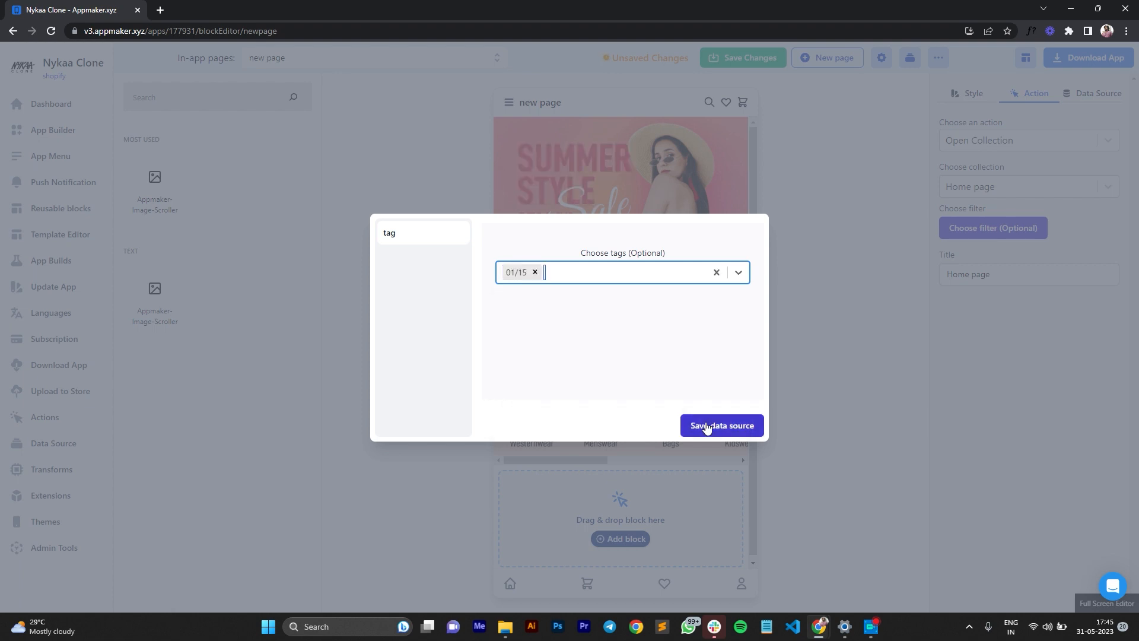
click(740, 436)
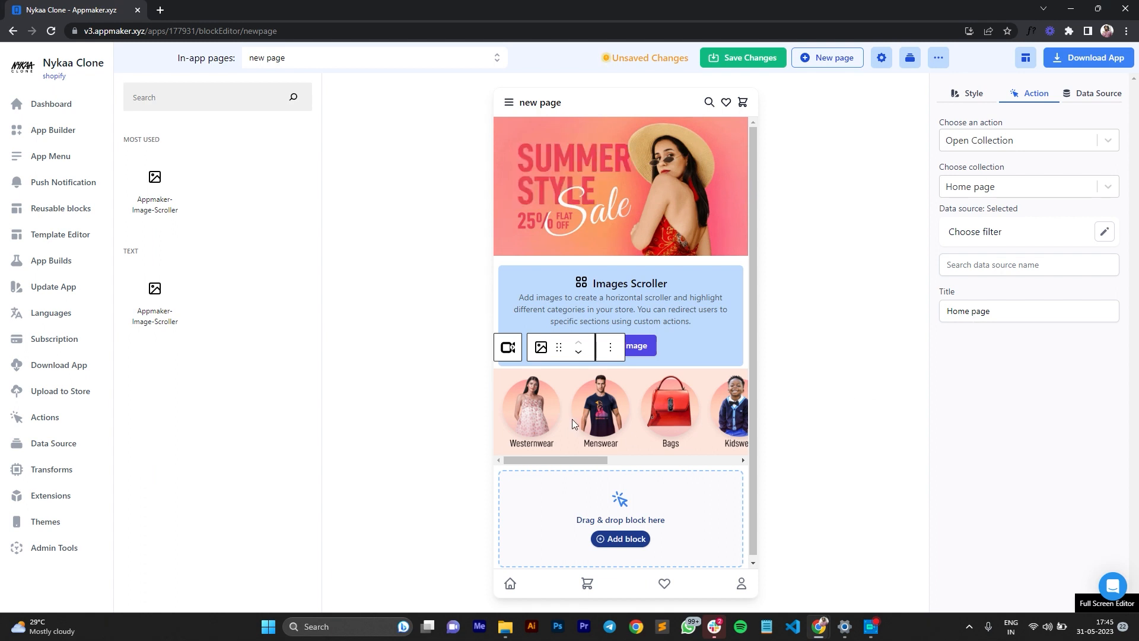
Step: Check the action settings of the other category images in the image scroller
click(611, 460)
drag(611, 461, 625, 460)
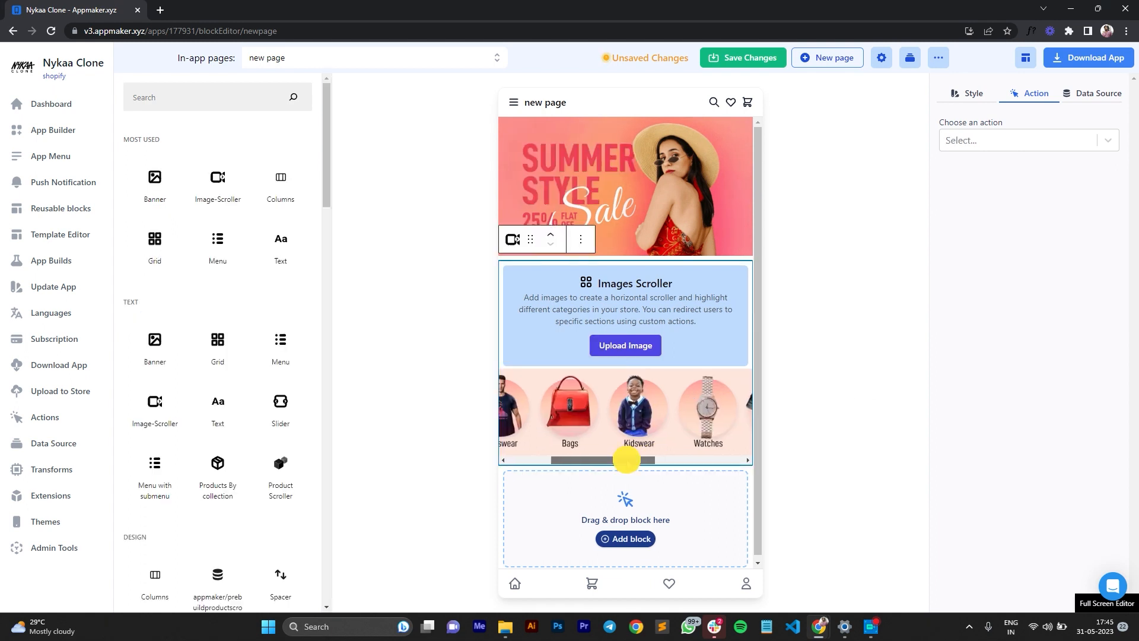
click(512, 416)
click(561, 414)
click(629, 410)
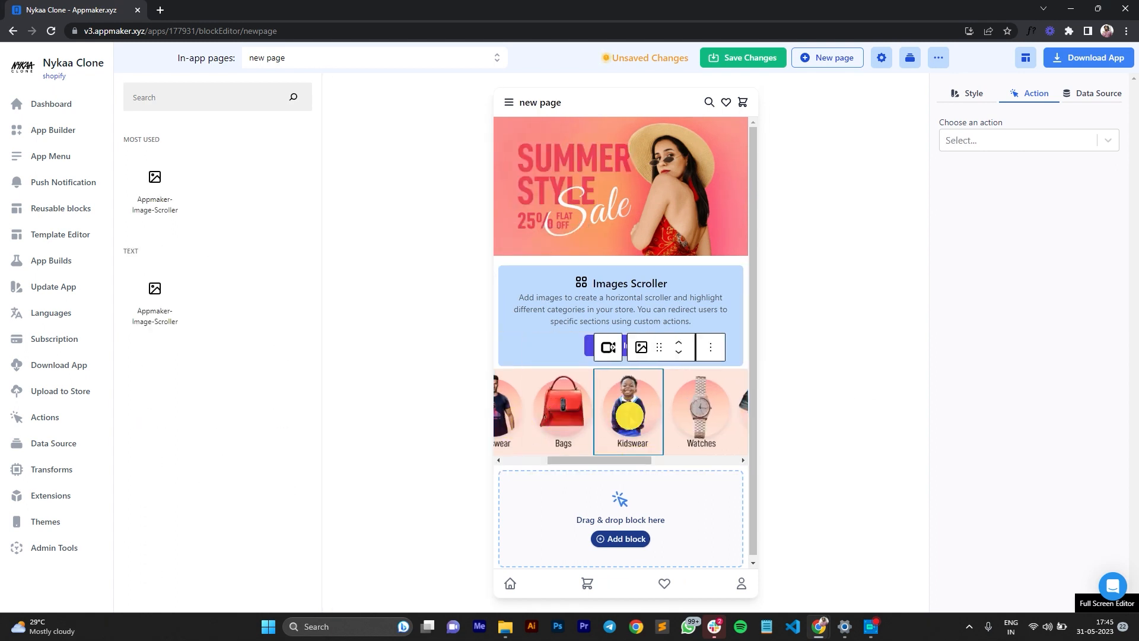
click(700, 410)
click(743, 408)
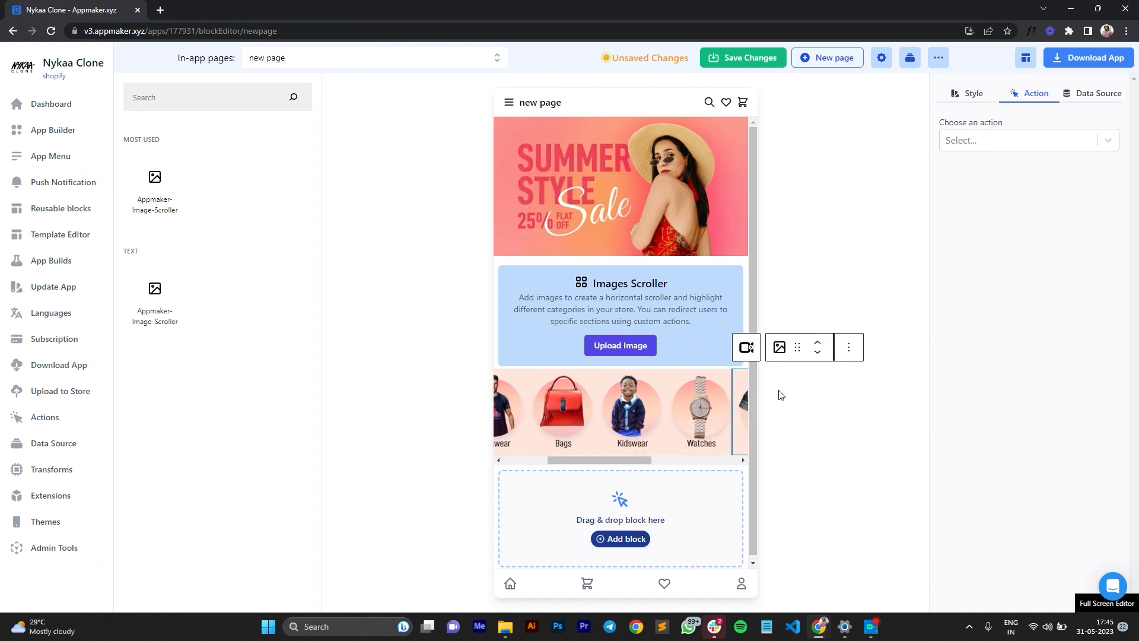
drag(629, 464, 589, 460)
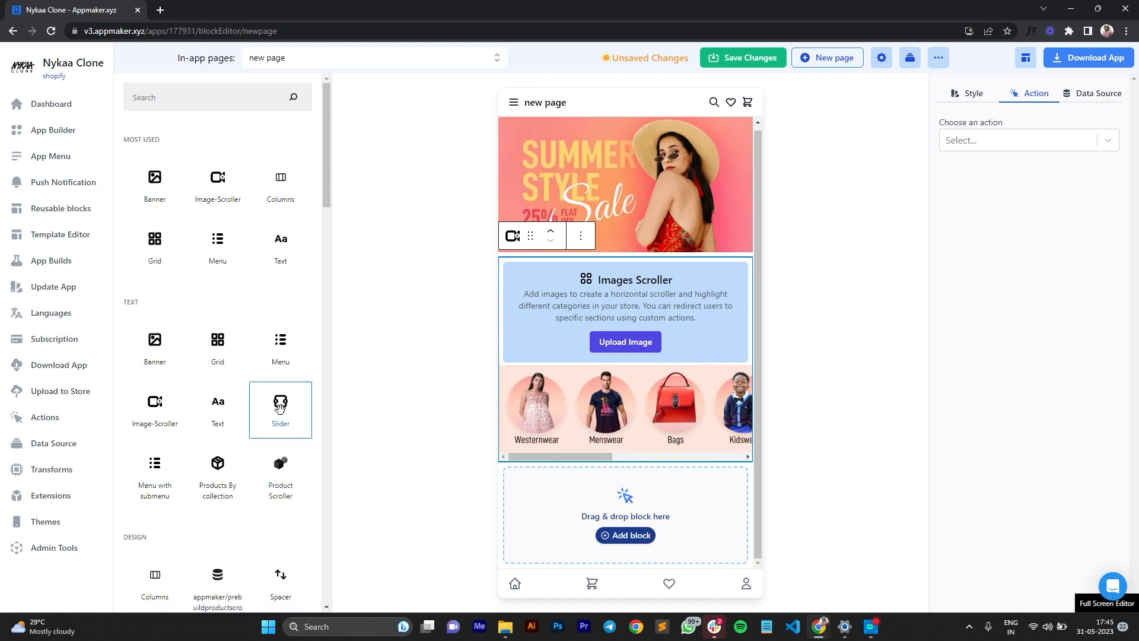
Step: Add a Slider block below the image scroller and upload the Frame 10 and Frame 11 images into it
click(279, 407)
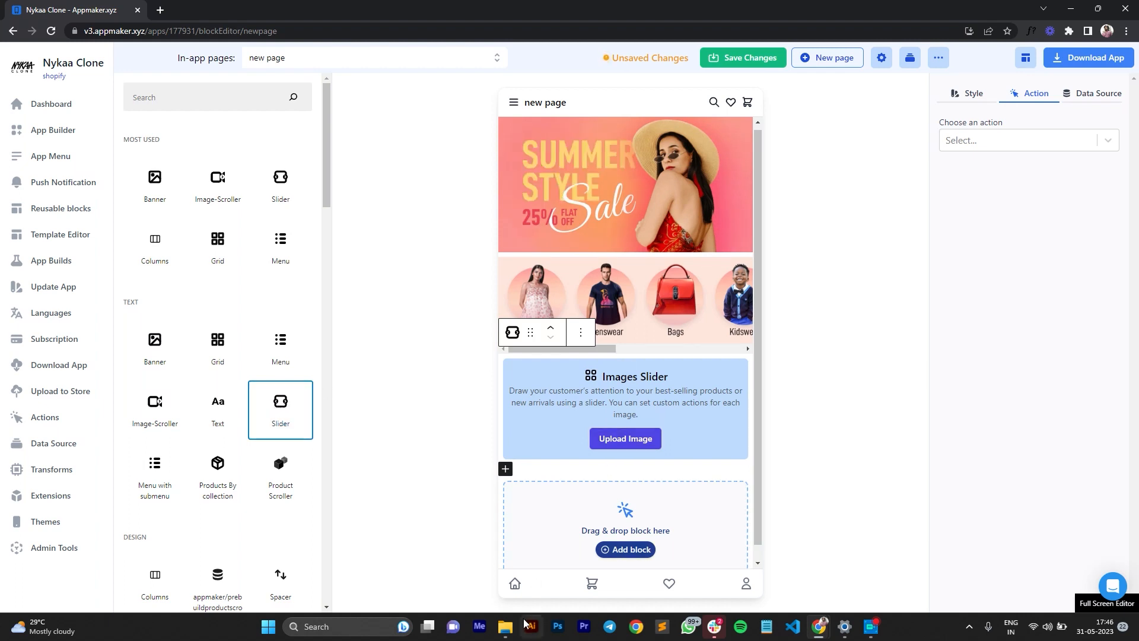
click(505, 626)
scroll(327, 410, down, 1)
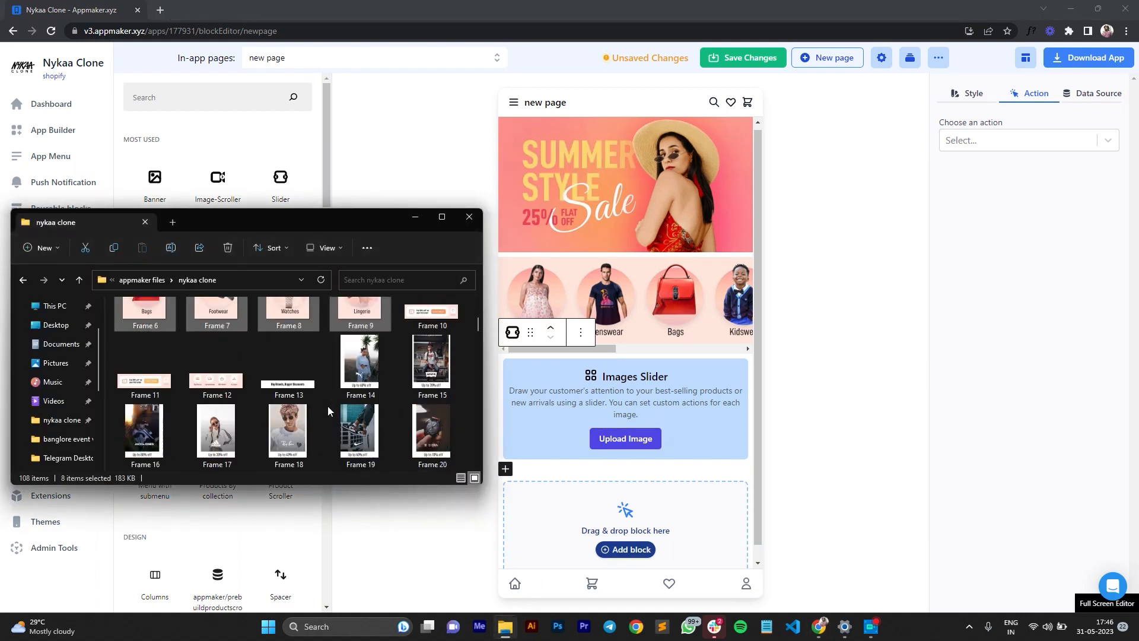
click(444, 315)
ctrl+click(152, 419)
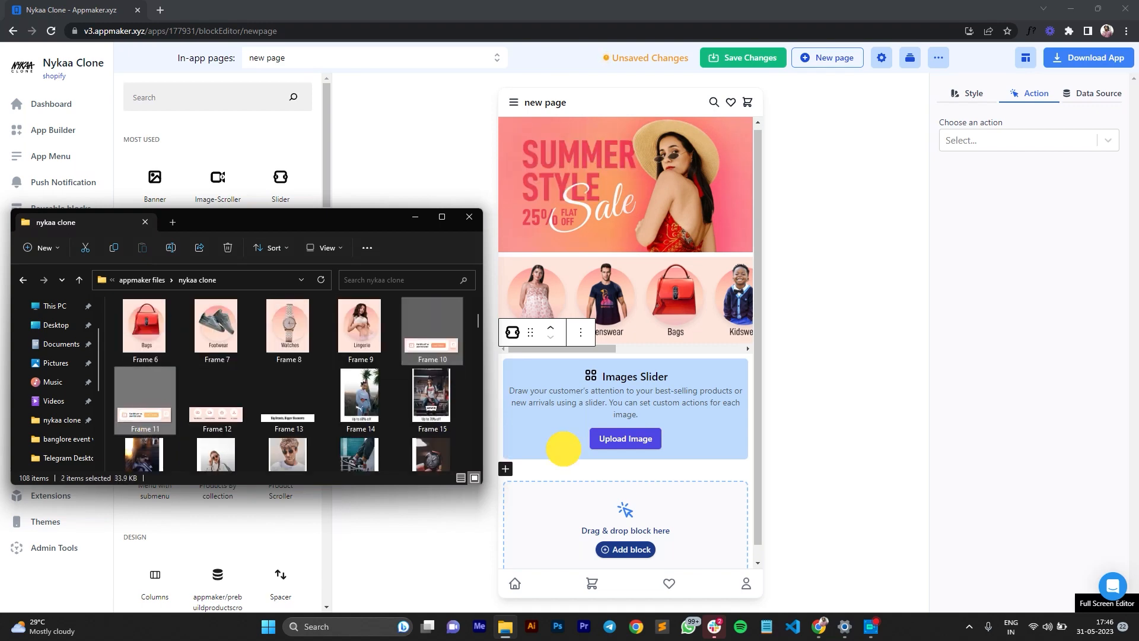
drag(563, 448, 633, 428)
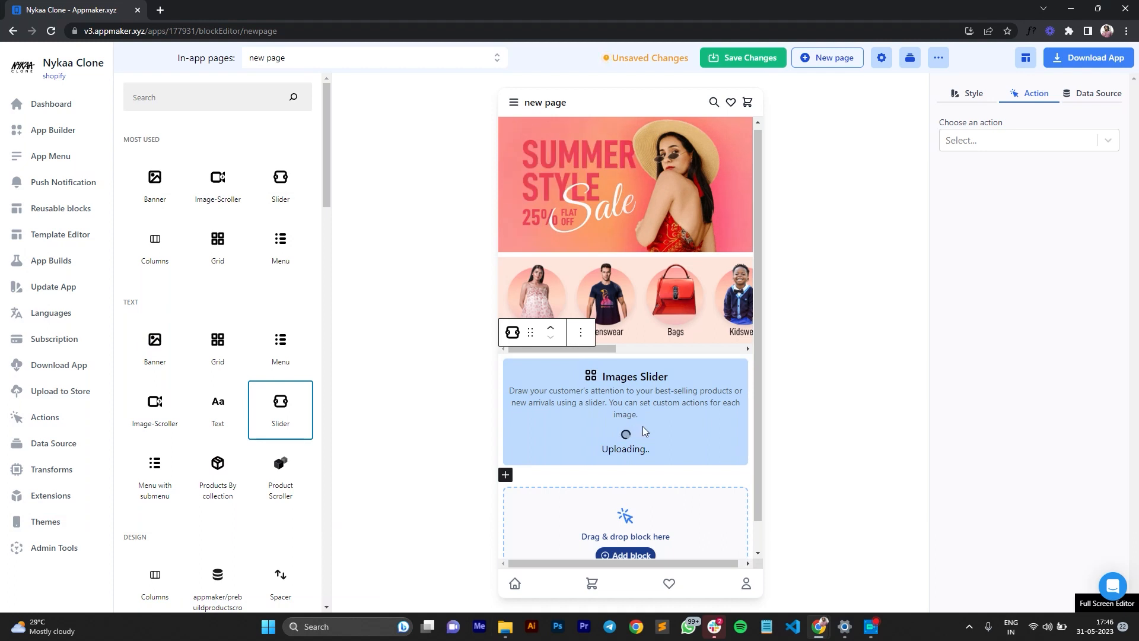
scroll(670, 422, down, 1)
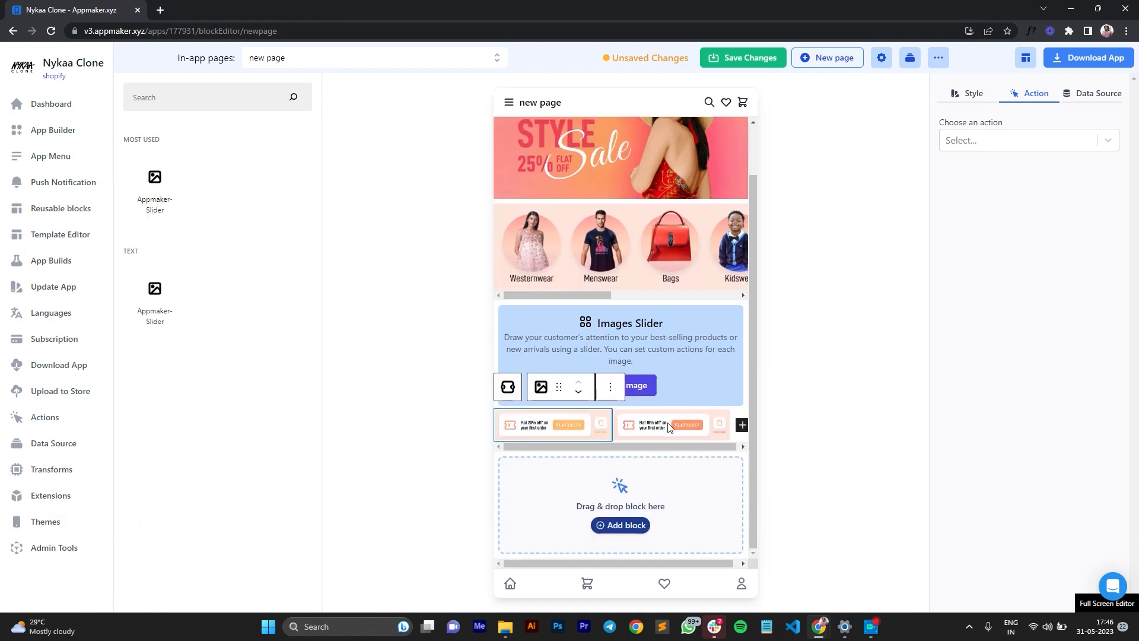
click(688, 430)
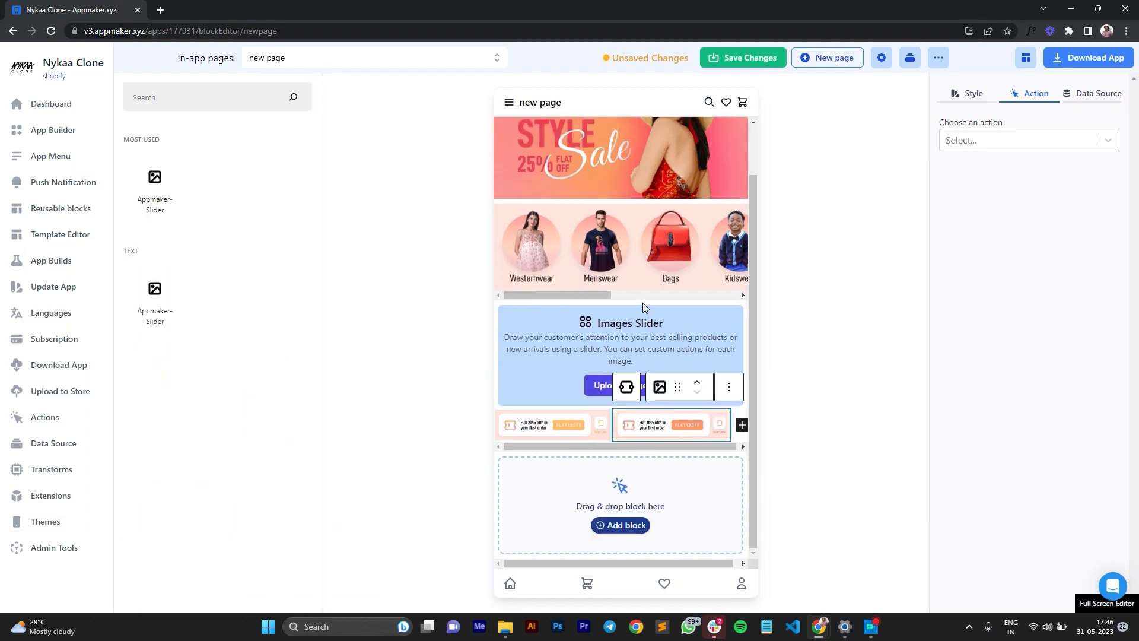
Step: Set the slider's 20% off image action to Copy to clipboard with FLAT50OFF as the text to be copied
click(594, 298)
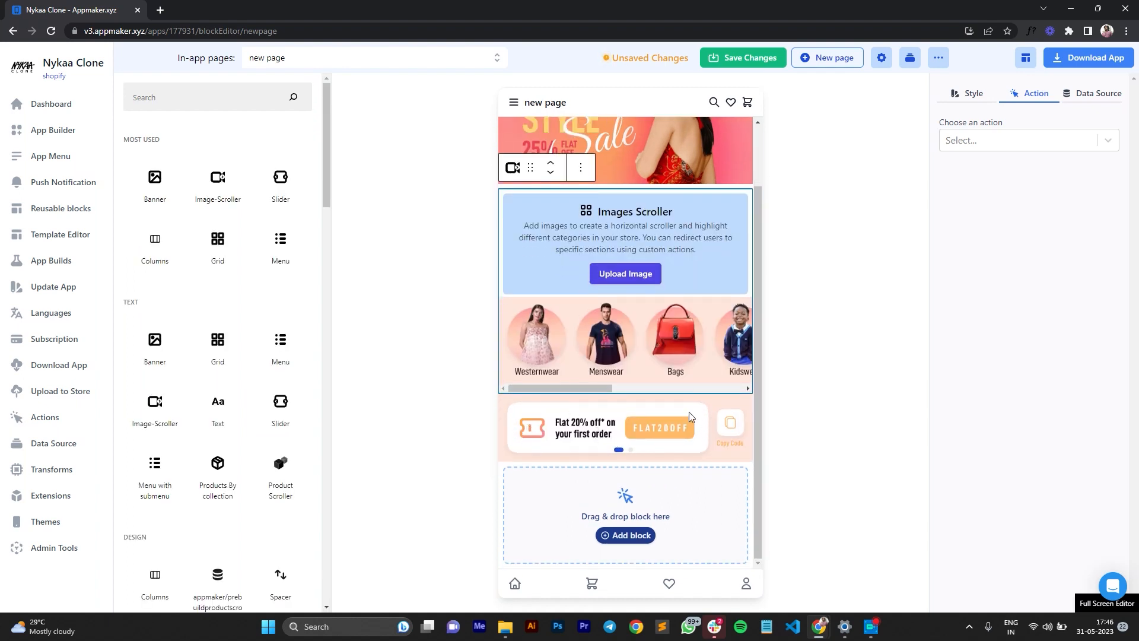
click(671, 415)
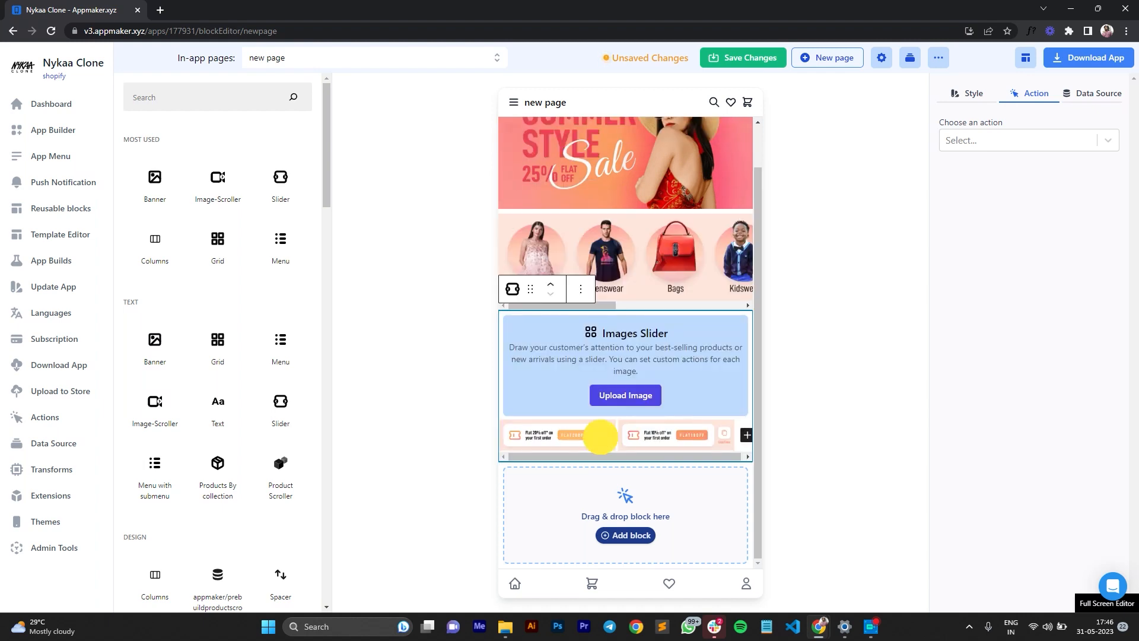
click(601, 438)
click(982, 143)
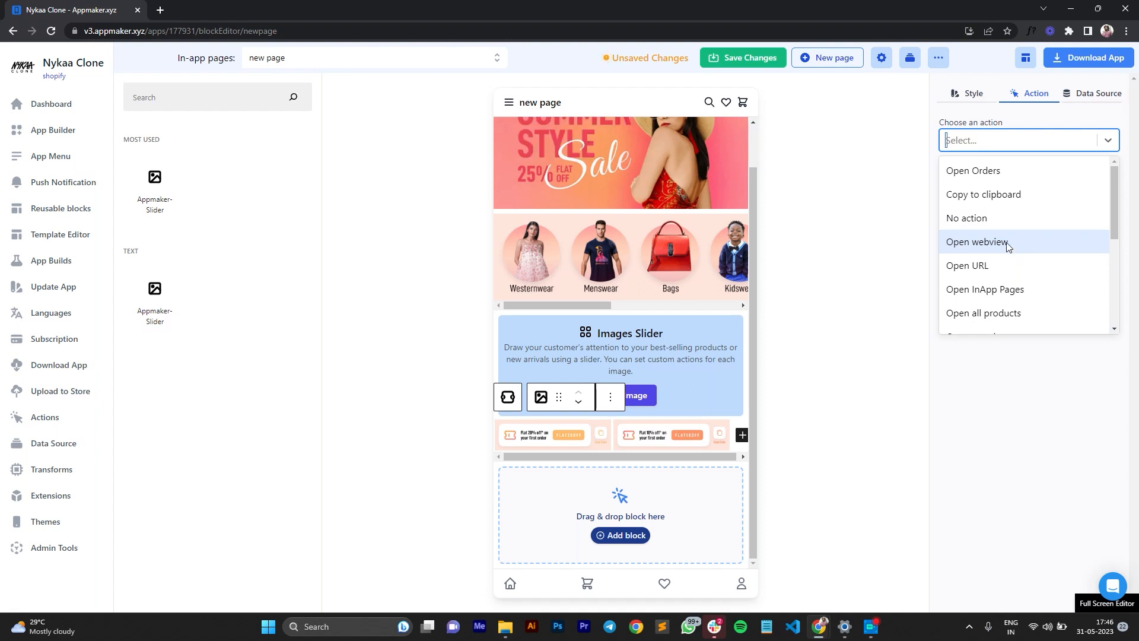
click(1013, 201)
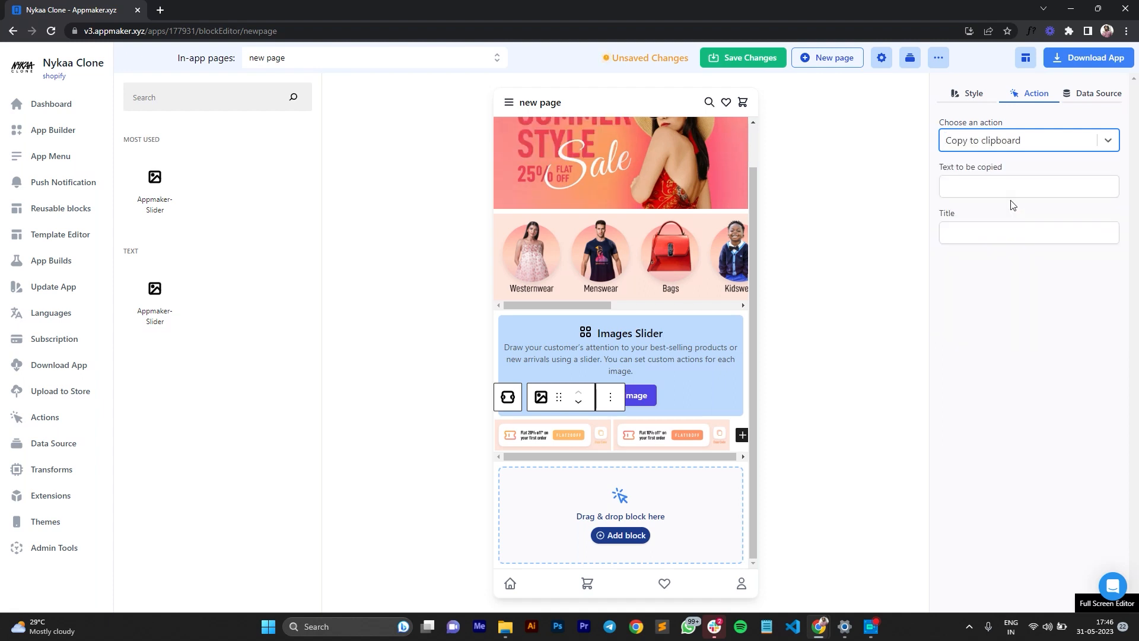
click(990, 185)
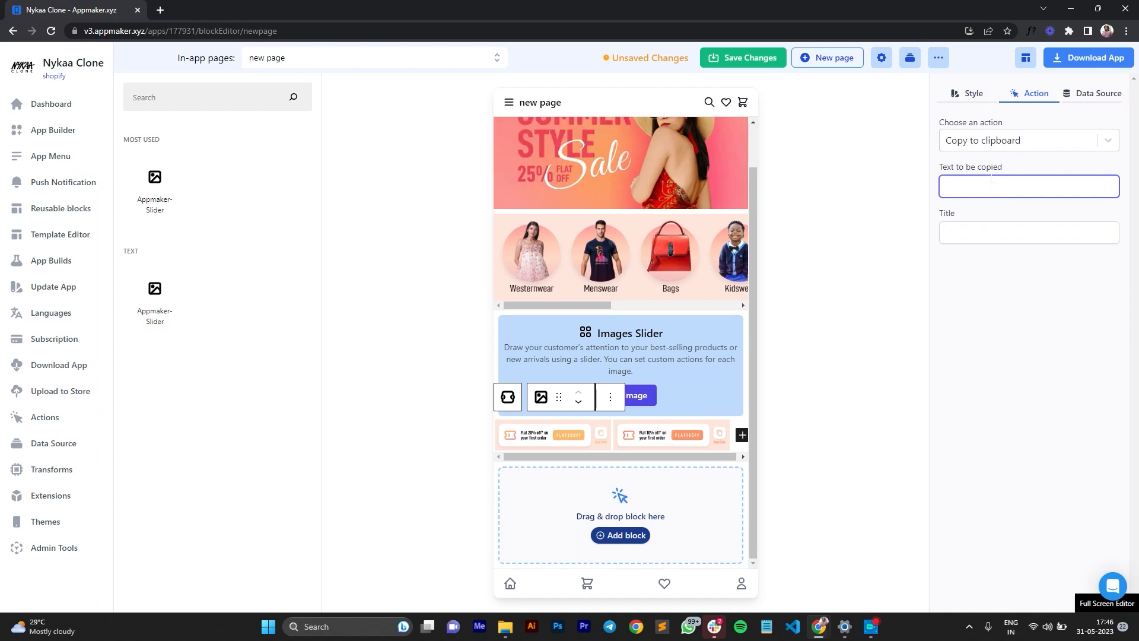
text(FLAT%)
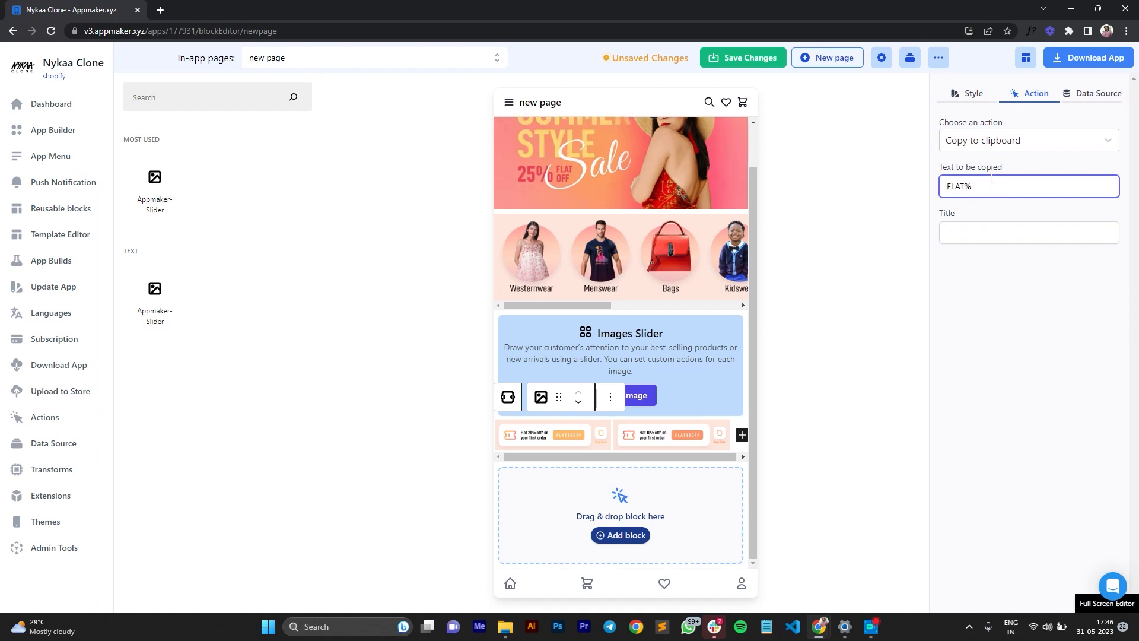
key(BackSpace)
text(50OFF)
click(997, 211)
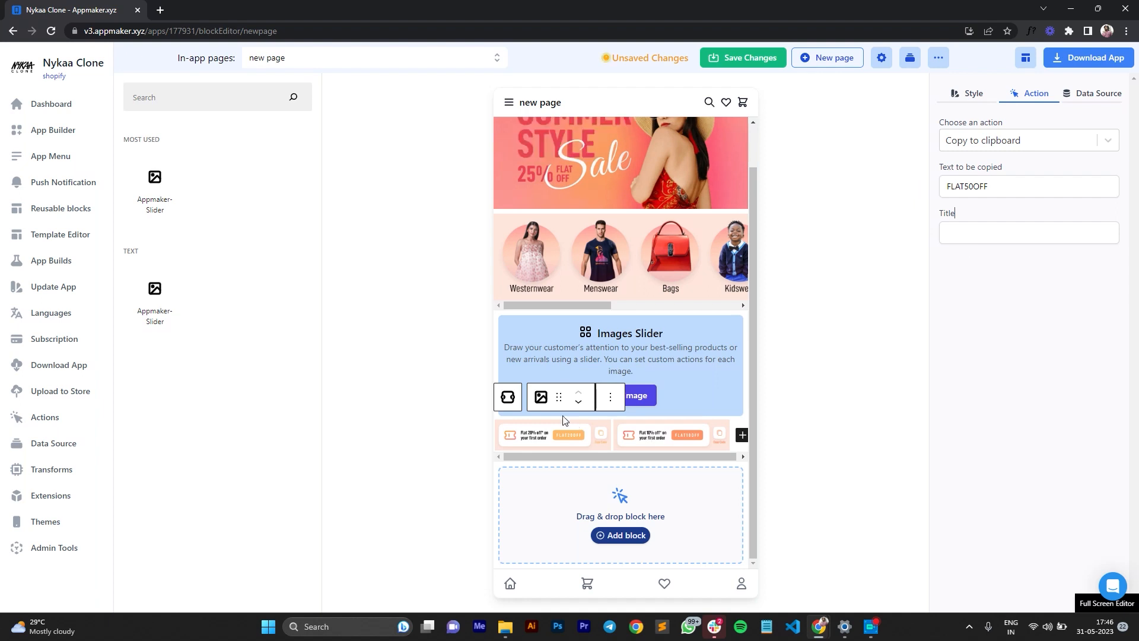
click(644, 437)
click(997, 146)
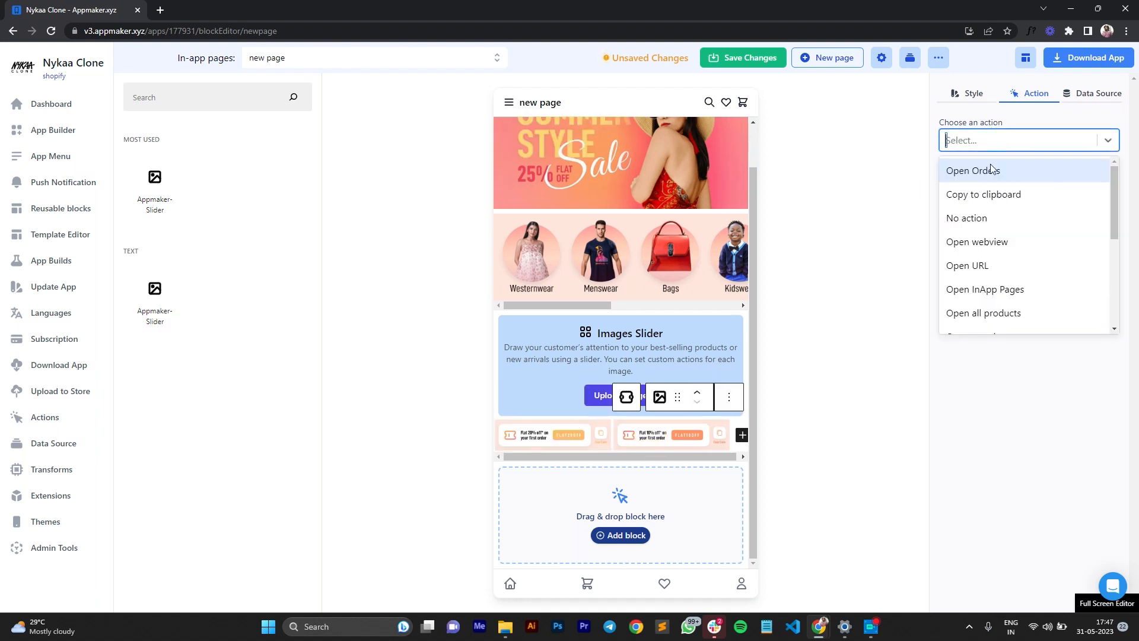
click(892, 272)
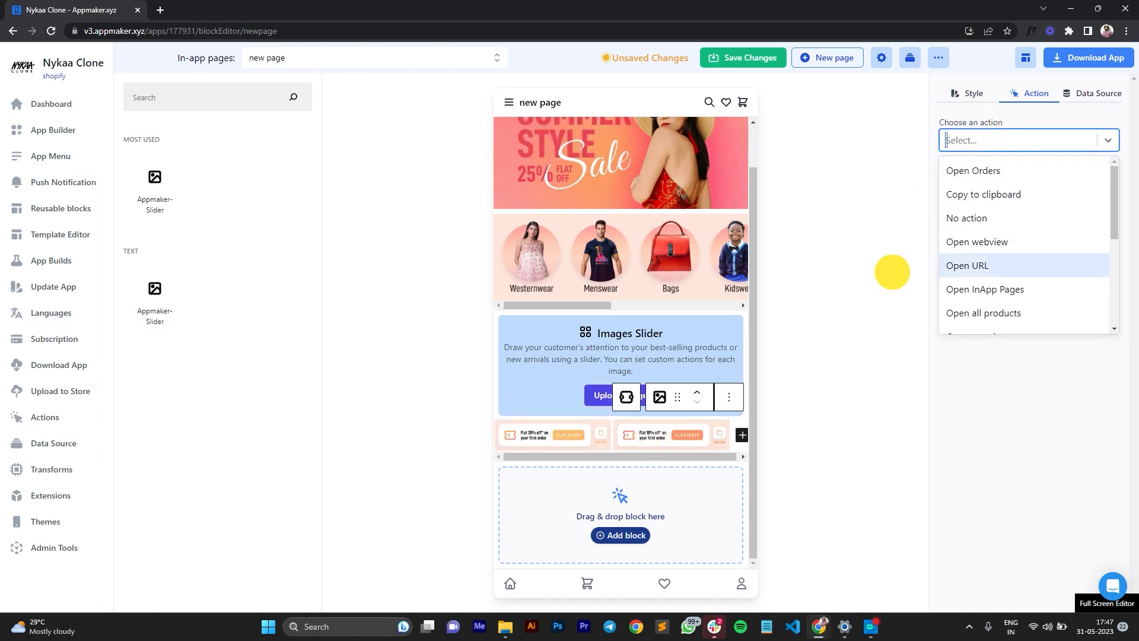
click(586, 457)
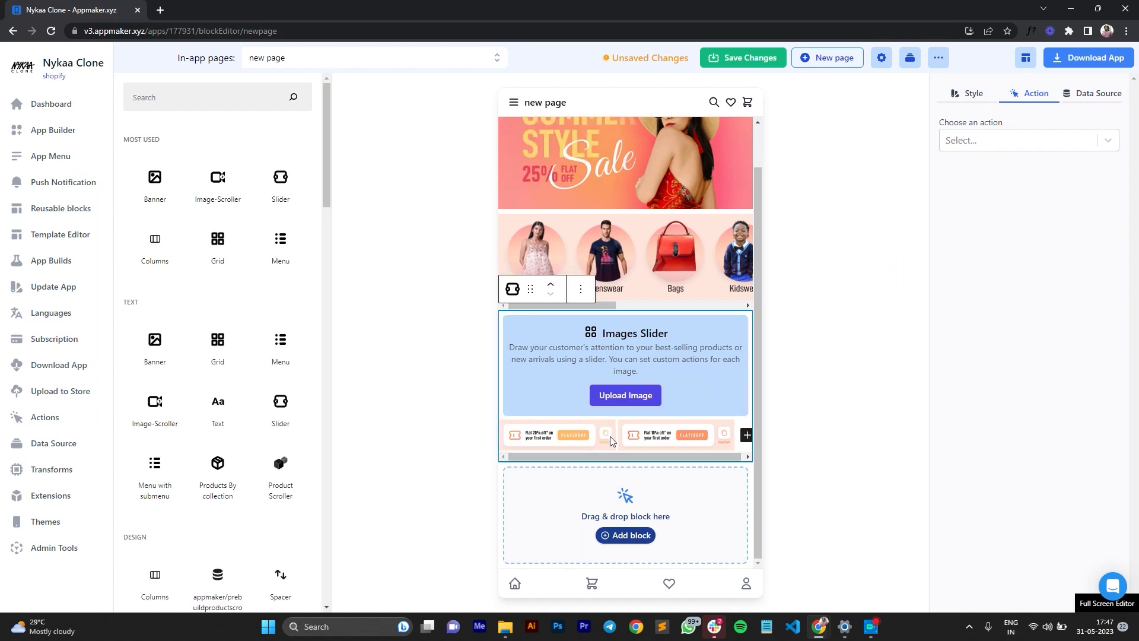
click(623, 268)
click(648, 431)
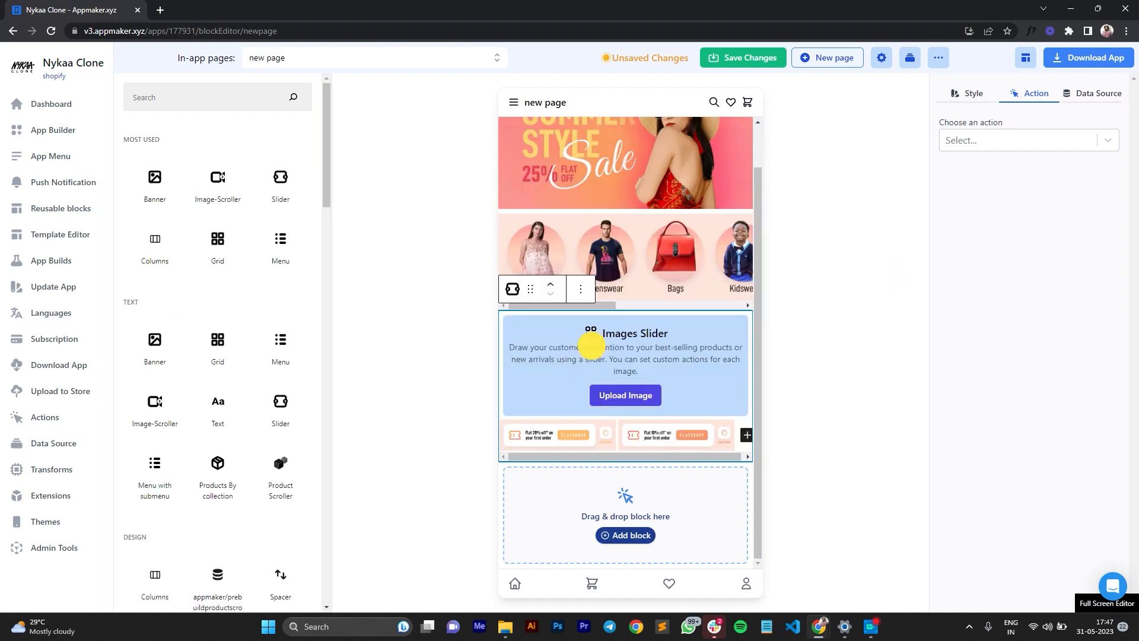
Step: Add a Banner block with the Frame 12 image below the offer slider and set its action to No action
drag(143, 183, 632, 520)
scroll(655, 508, down, 1)
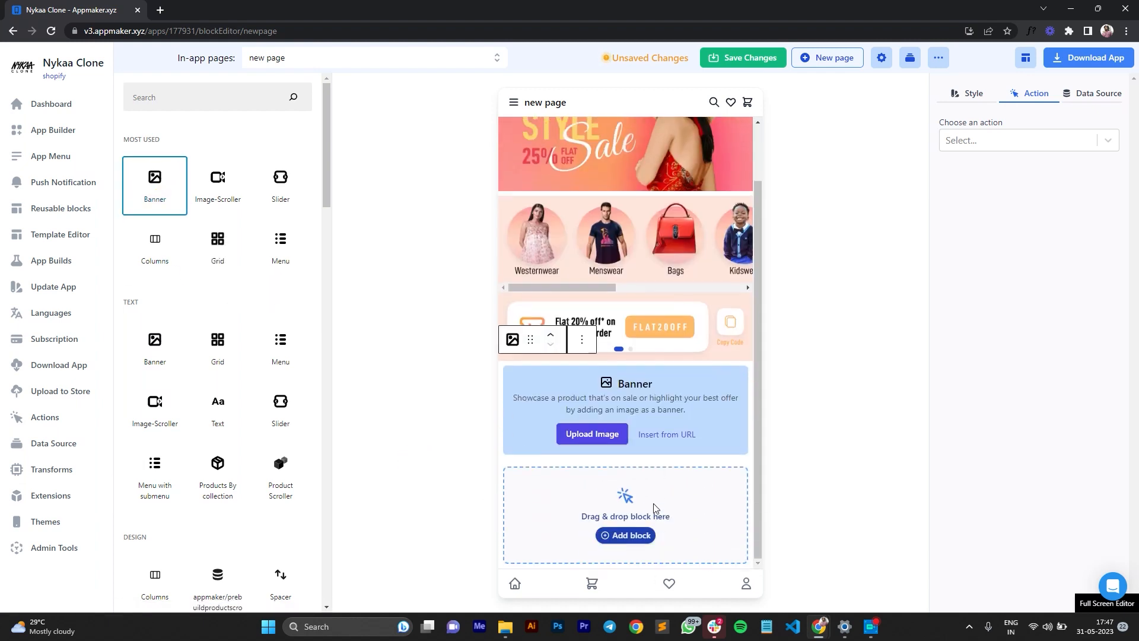
click(505, 626)
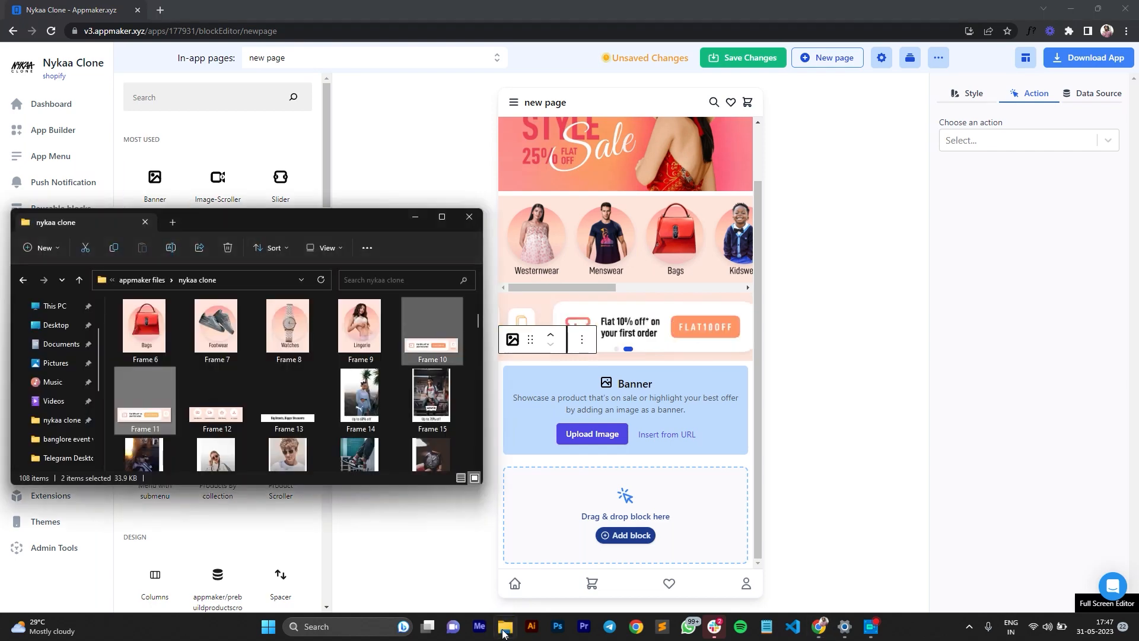
drag(217, 383, 674, 424)
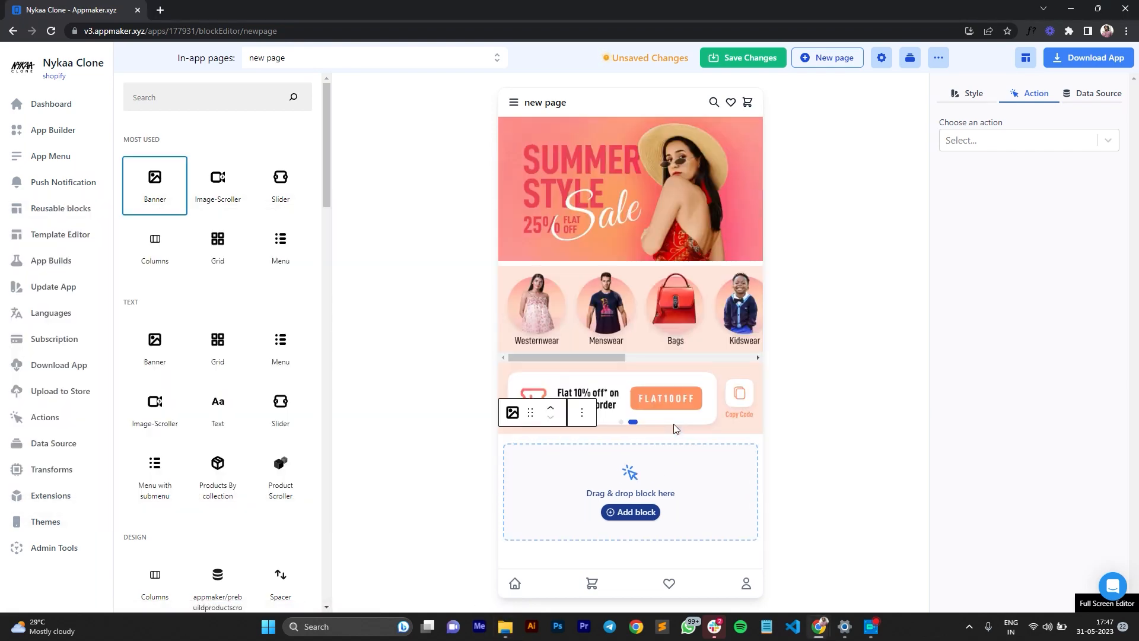
scroll(674, 426, down, 1)
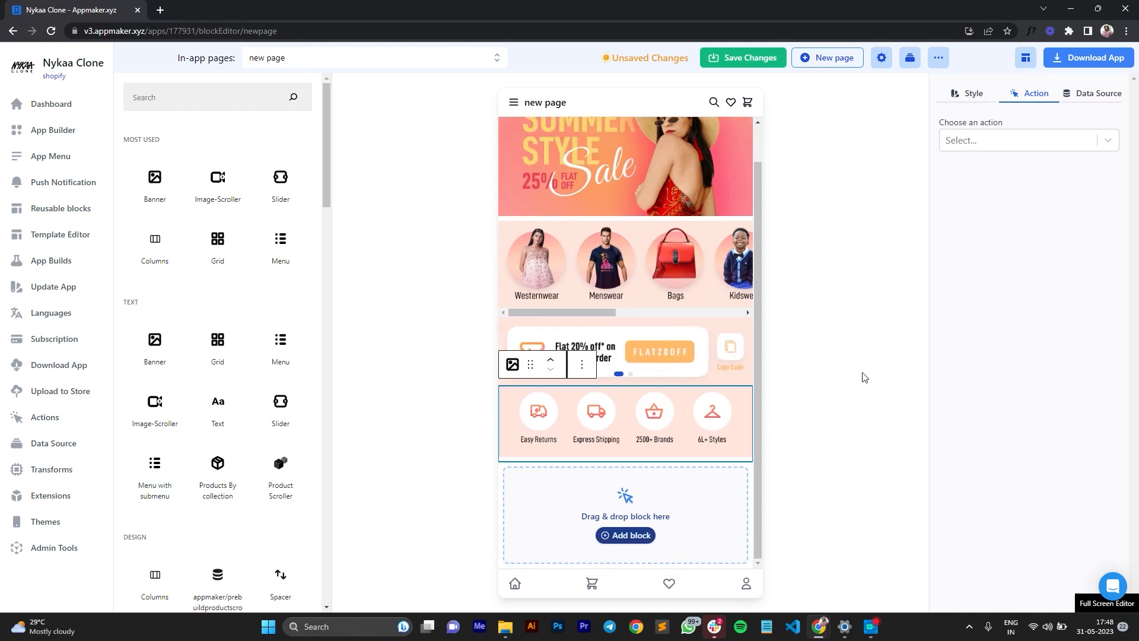
click(1017, 147)
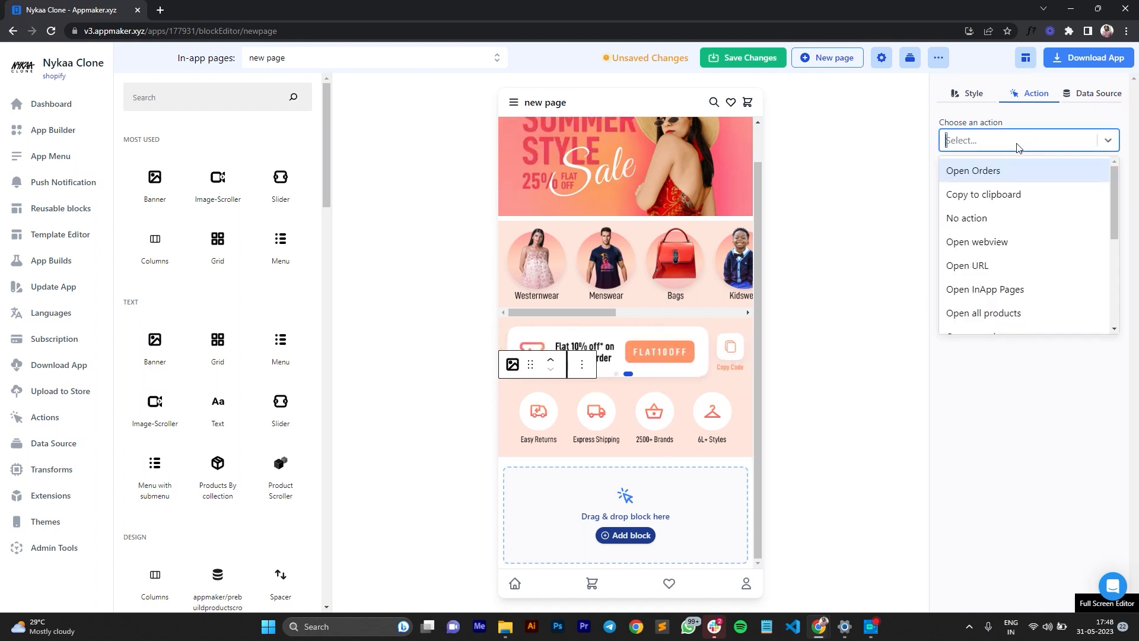
click(995, 218)
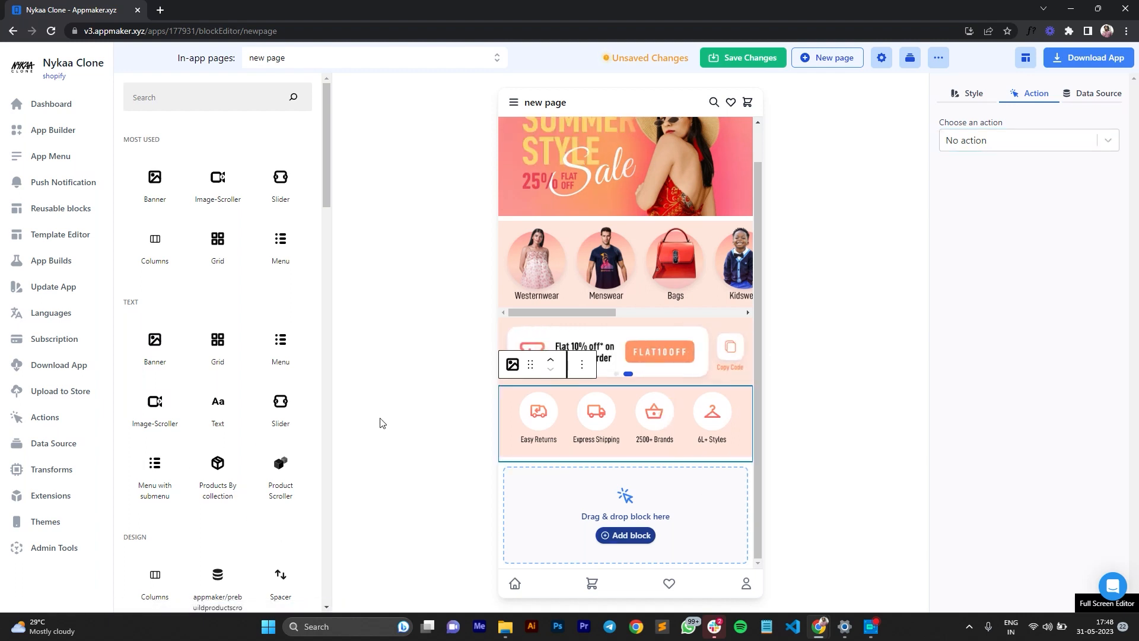
Step: Add another Banner block below the service icons banner and upload the Frame 13 image into it
drag(155, 341, 630, 510)
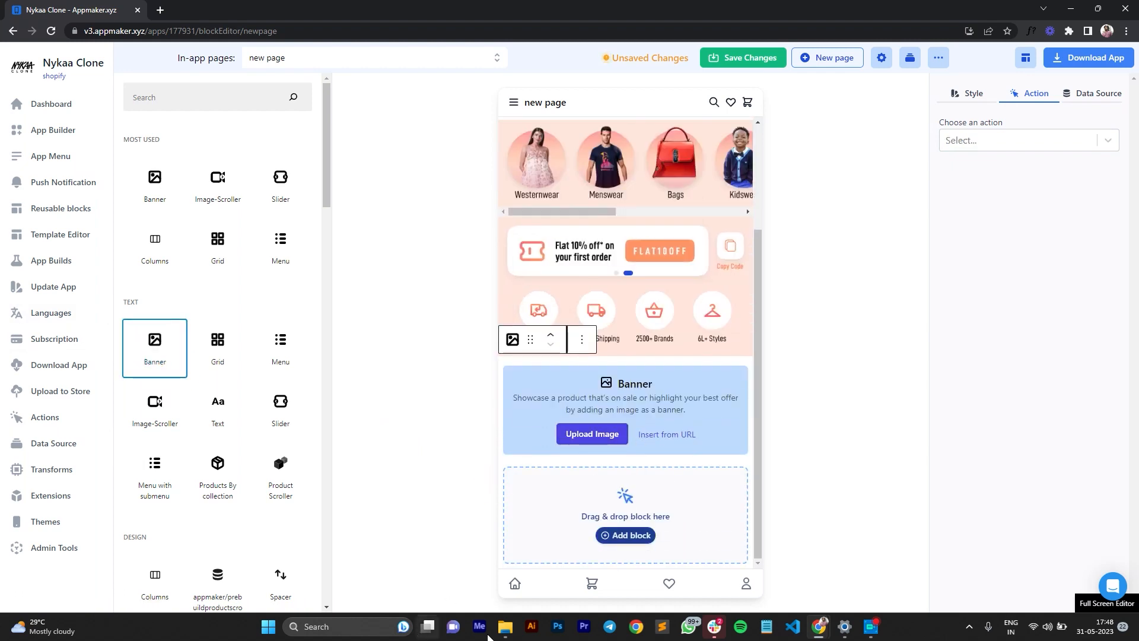
click(505, 626)
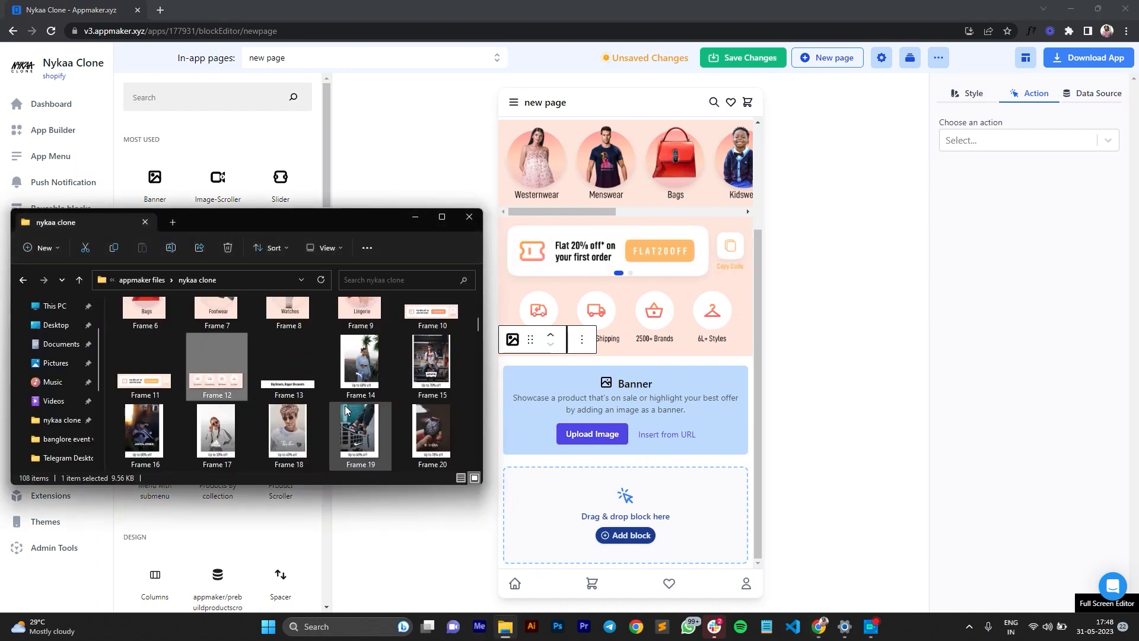
drag(281, 388, 626, 407)
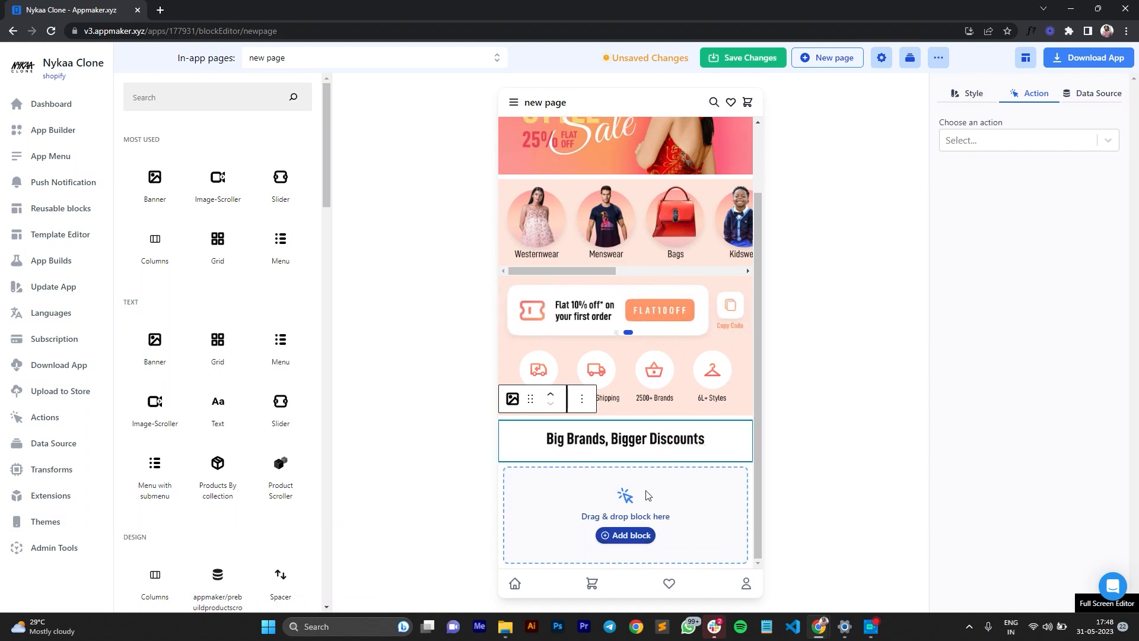
Step: Add a Grid block below the Big Brands, Bigger Discounts banner and upload the Frame 14 to Frame 25 images into it
drag(217, 348, 626, 517)
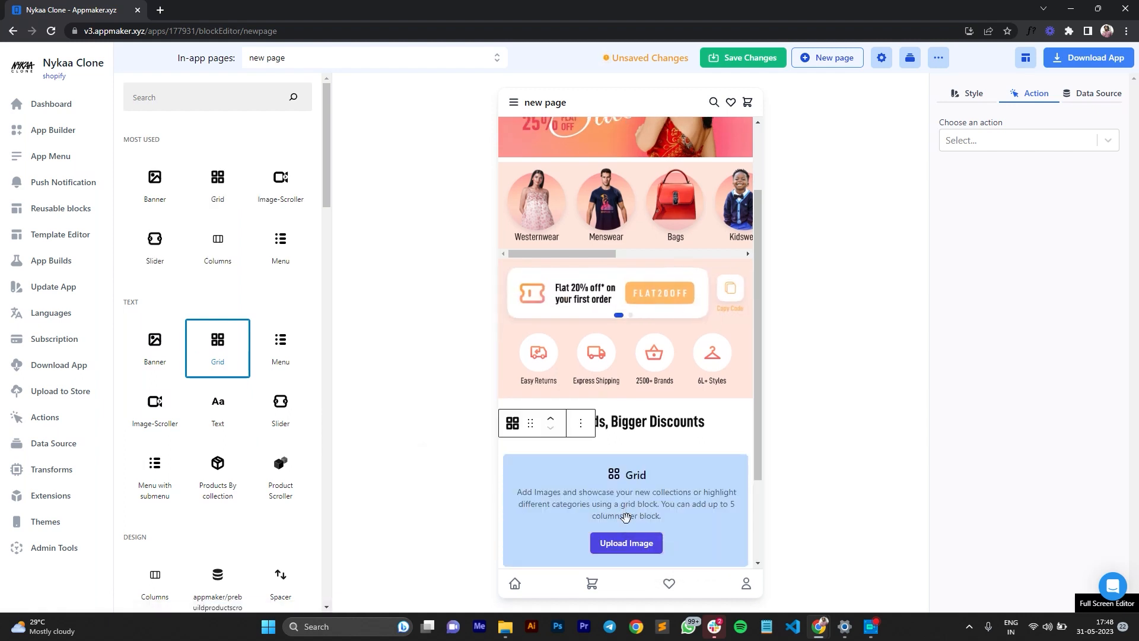
scroll(649, 527, down, 2)
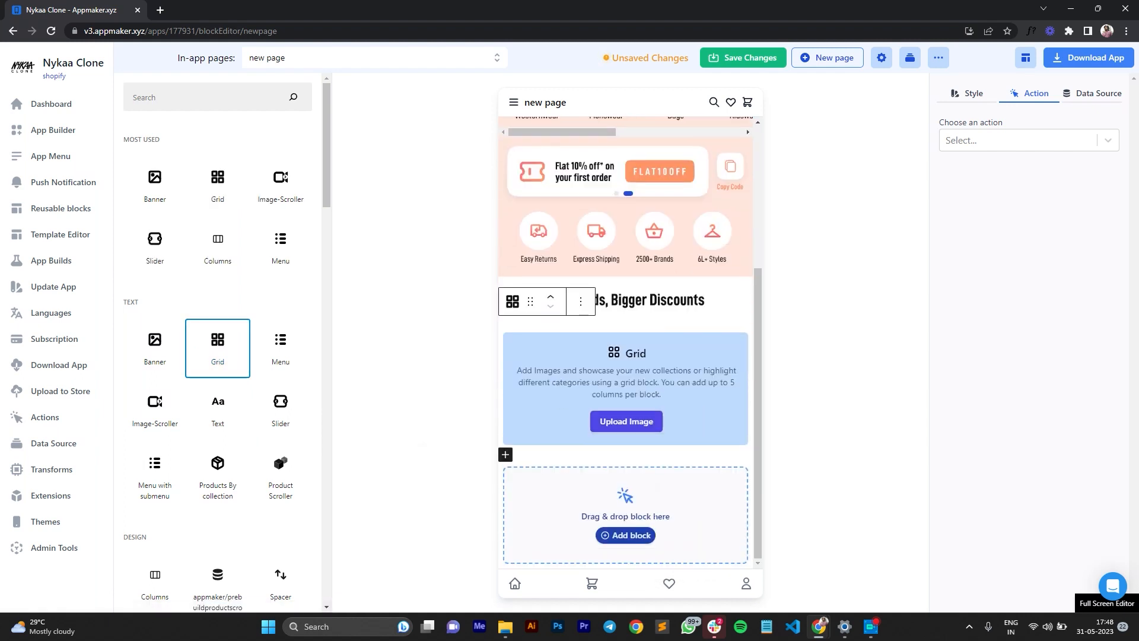
click(506, 629)
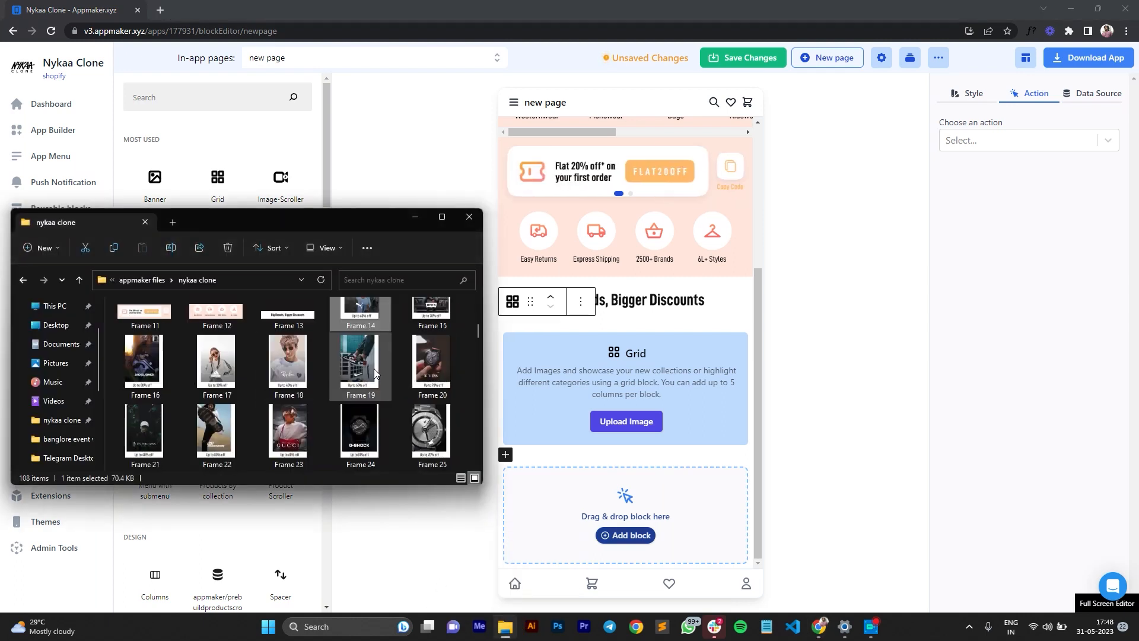
shift+click(439, 438)
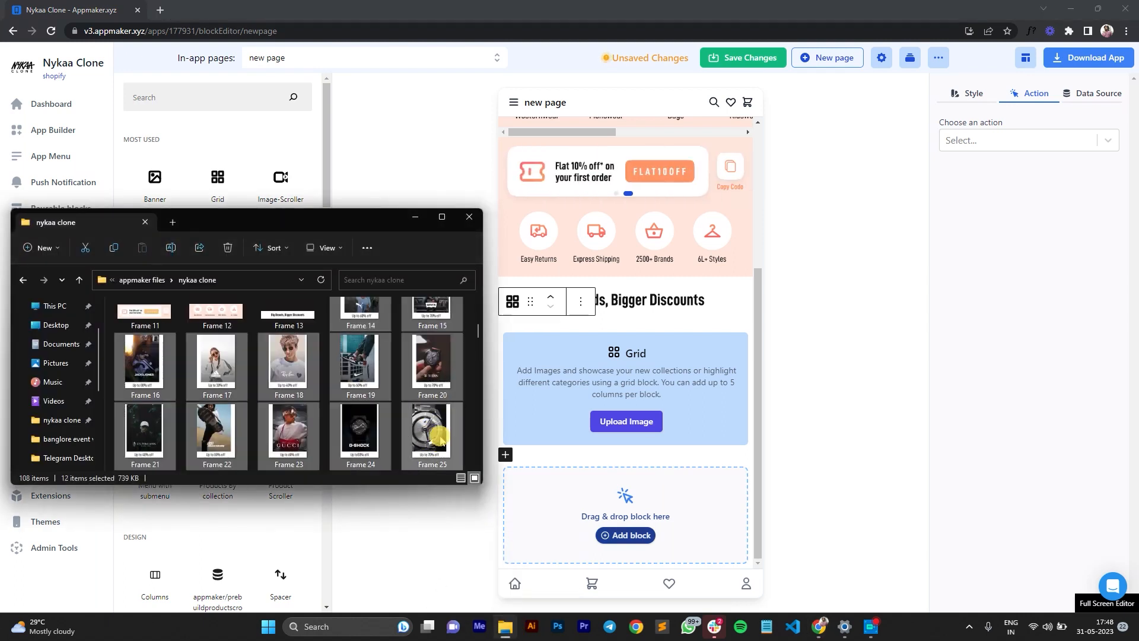
drag(439, 438, 592, 400)
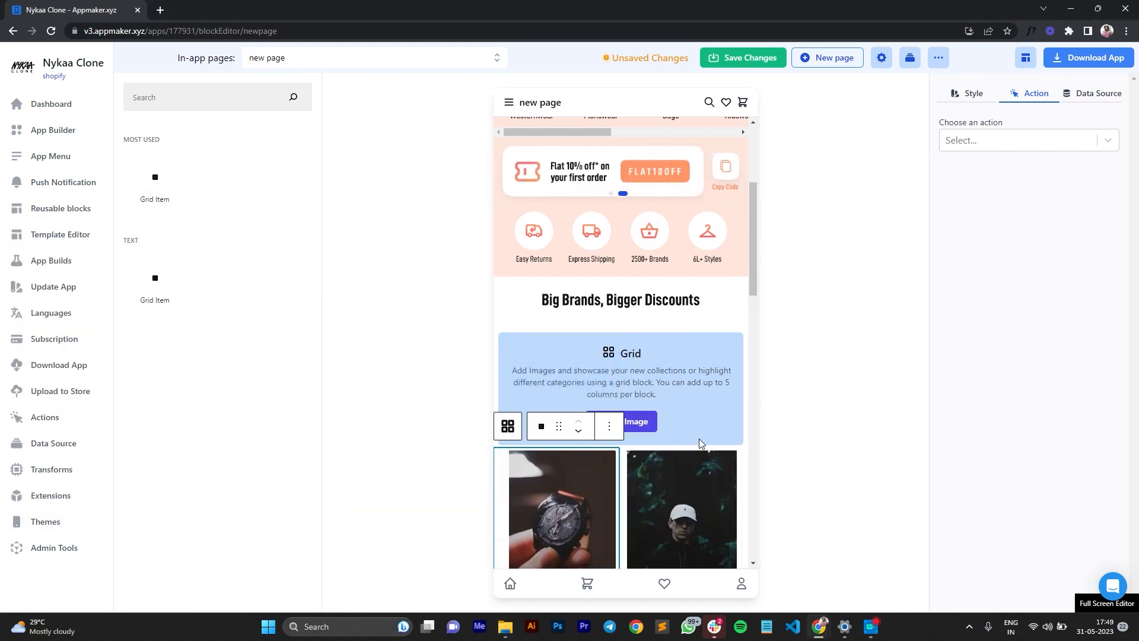
scroll(703, 448, down, 4)
scroll(682, 462, down, 4)
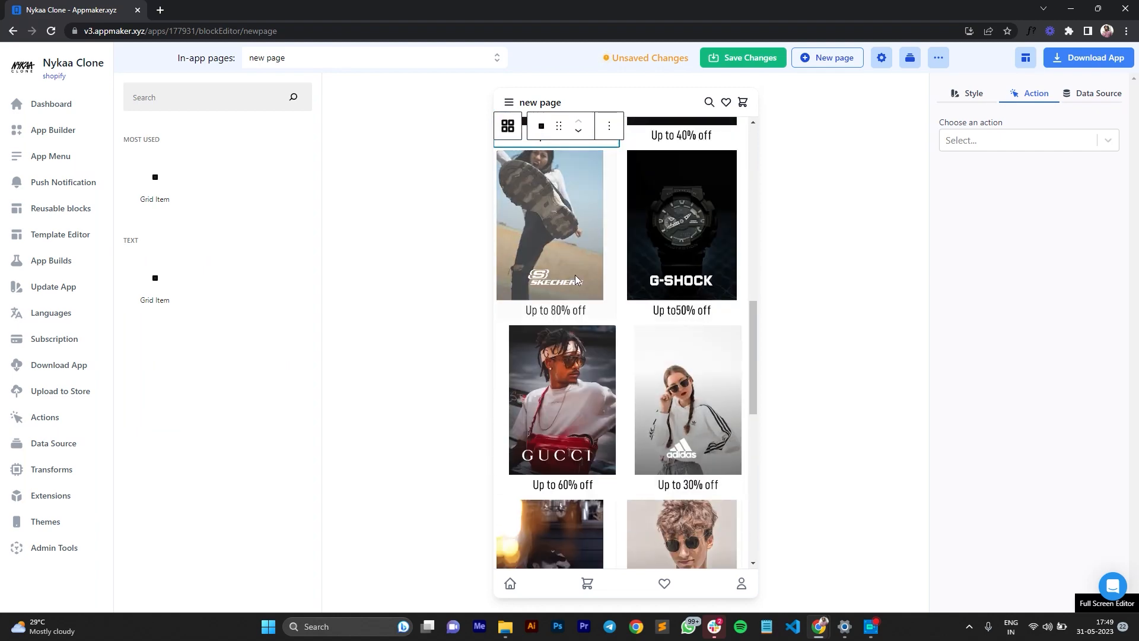
Step: Move the Skechers grid item one place back so it follows the G-Shock item
scroll(683, 463, up, 4)
click(580, 449)
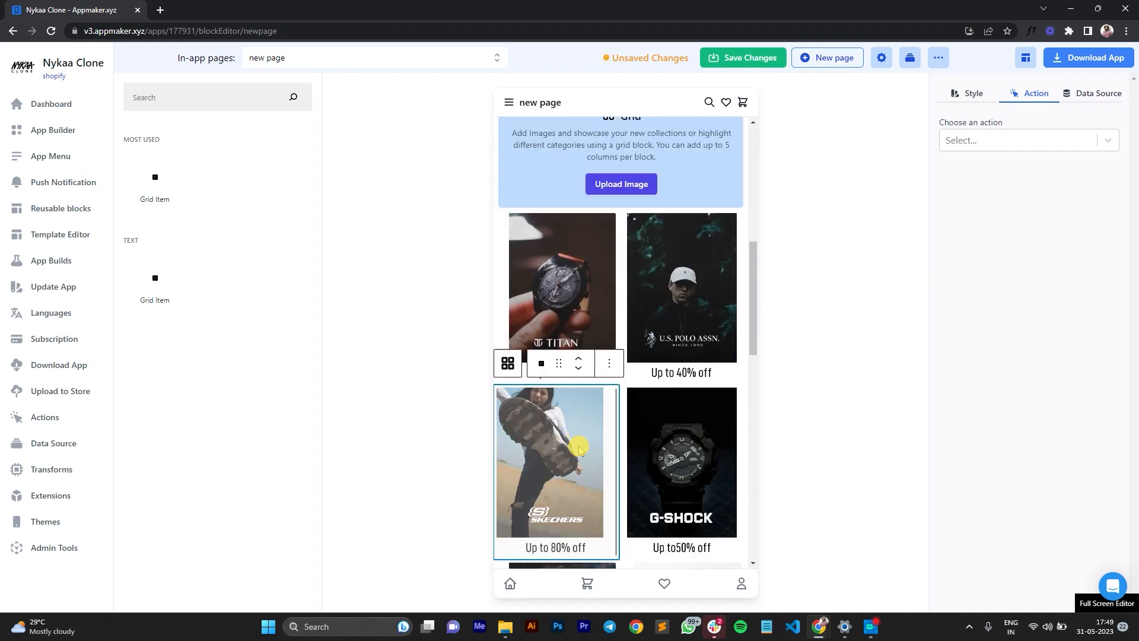
click(593, 361)
click(709, 370)
scroll(595, 369, down, 3)
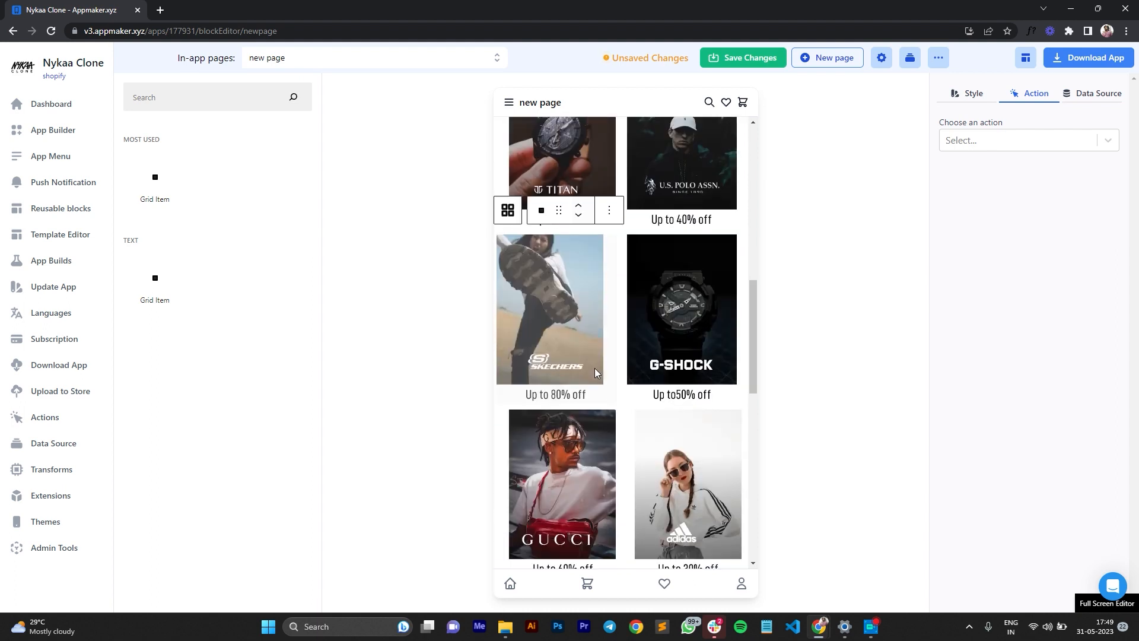
click(579, 215)
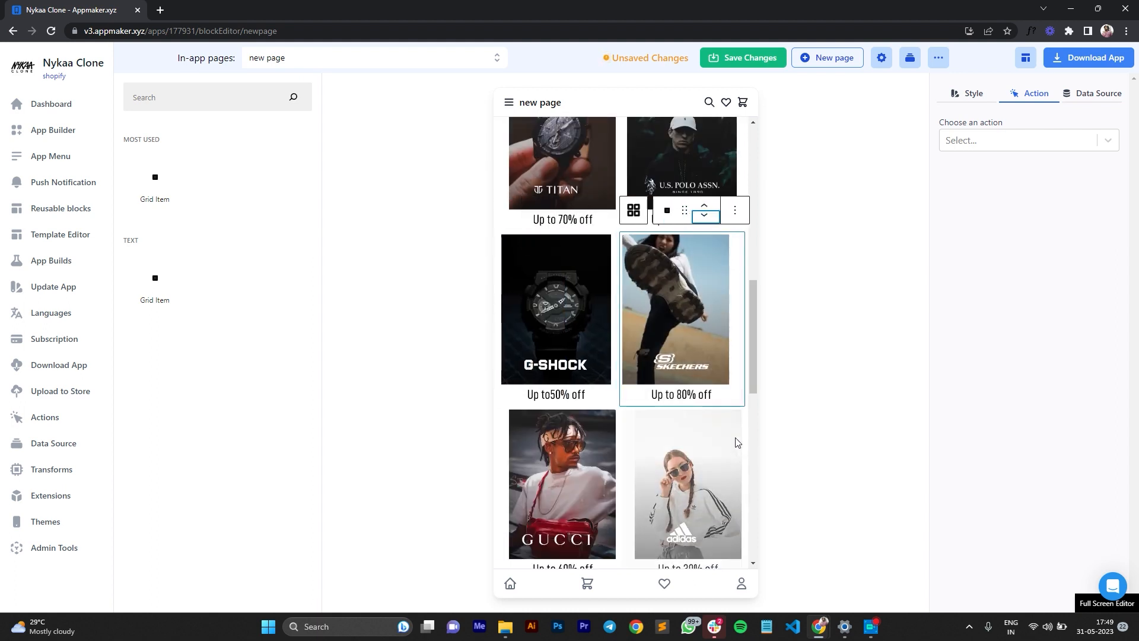
Step: Move the Titan grid item behind the U.S. Polo Assn. item and return it to the first place
scroll(645, 400, up, 3)
click(597, 226)
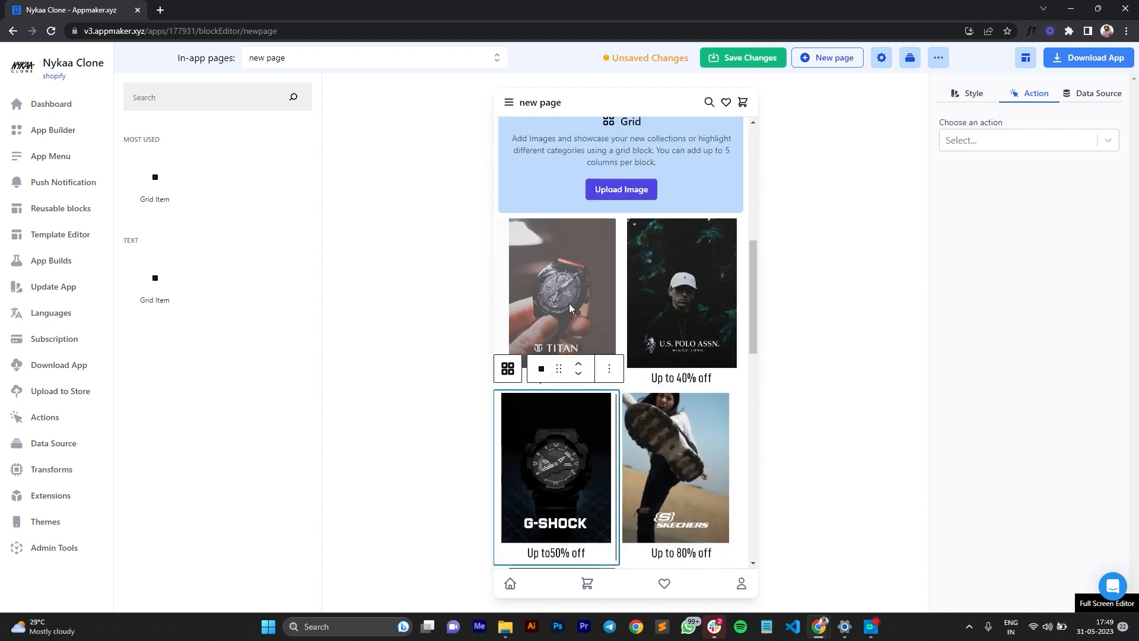
click(578, 198)
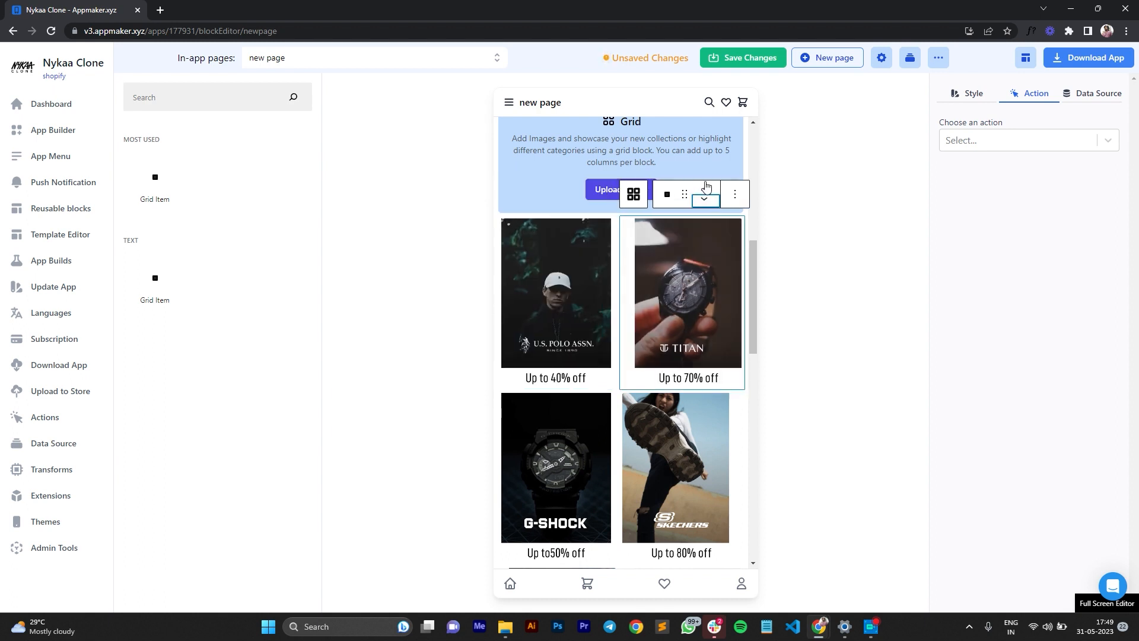
click(706, 190)
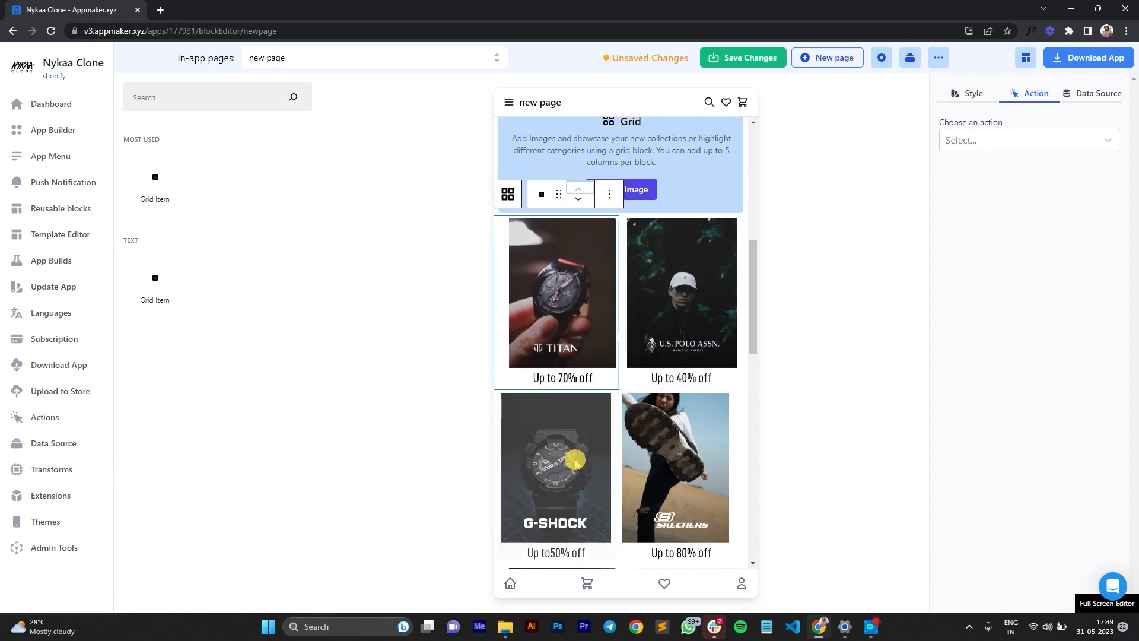
Step: Swap the G-Shock and Skechers grid items and swap them back again
click(602, 407)
click(578, 374)
scroll(616, 473, down, 3)
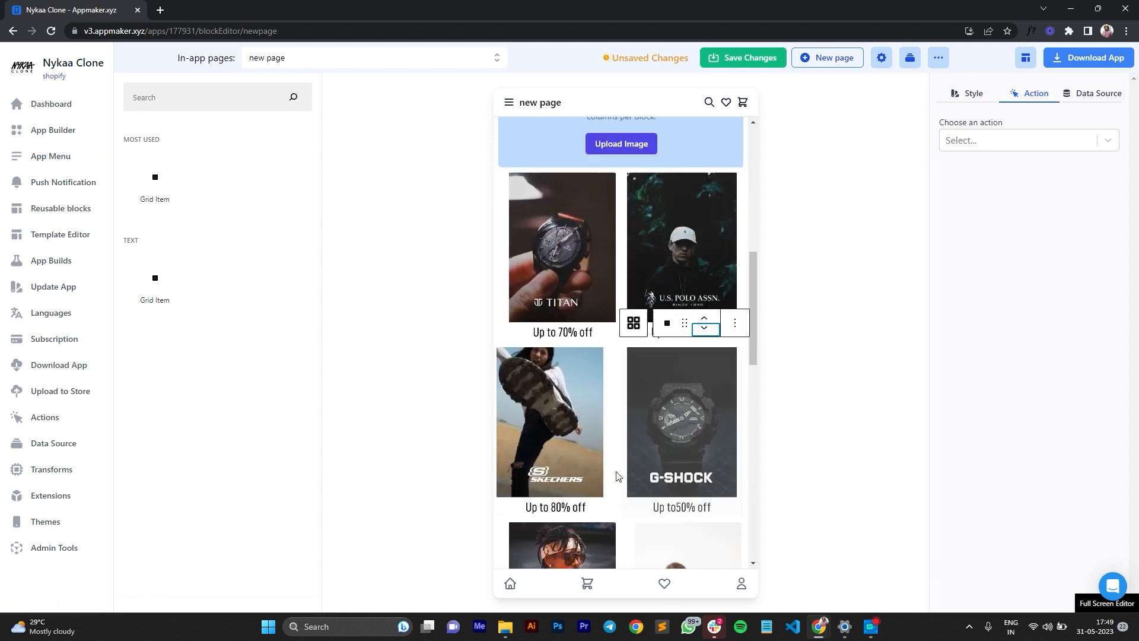
click(598, 235)
click(579, 215)
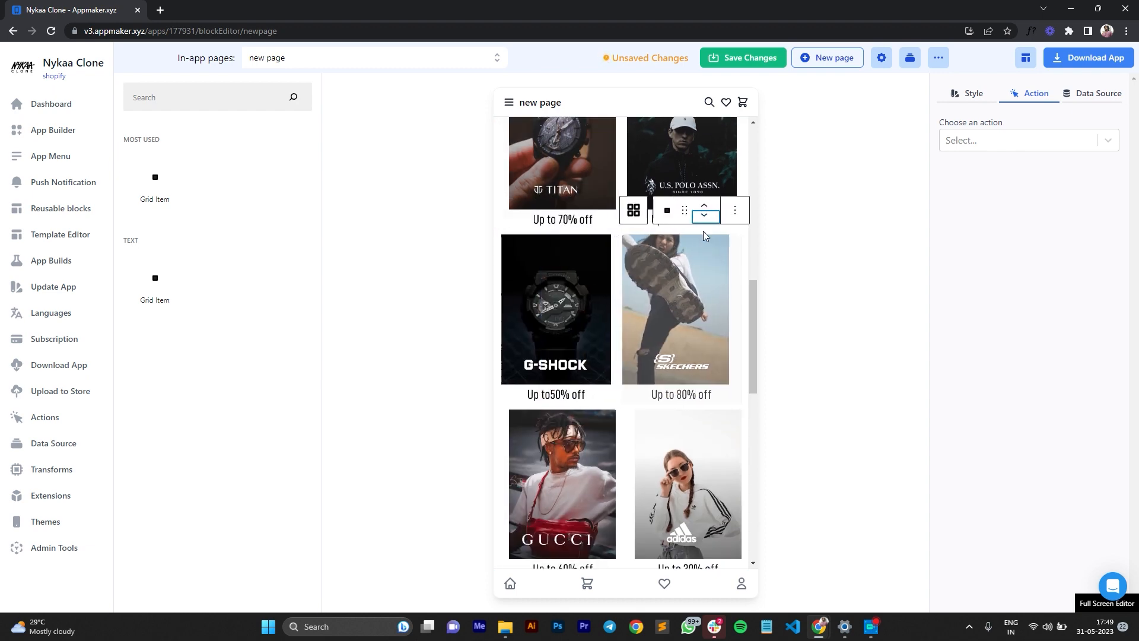
scroll(597, 463, up, 6)
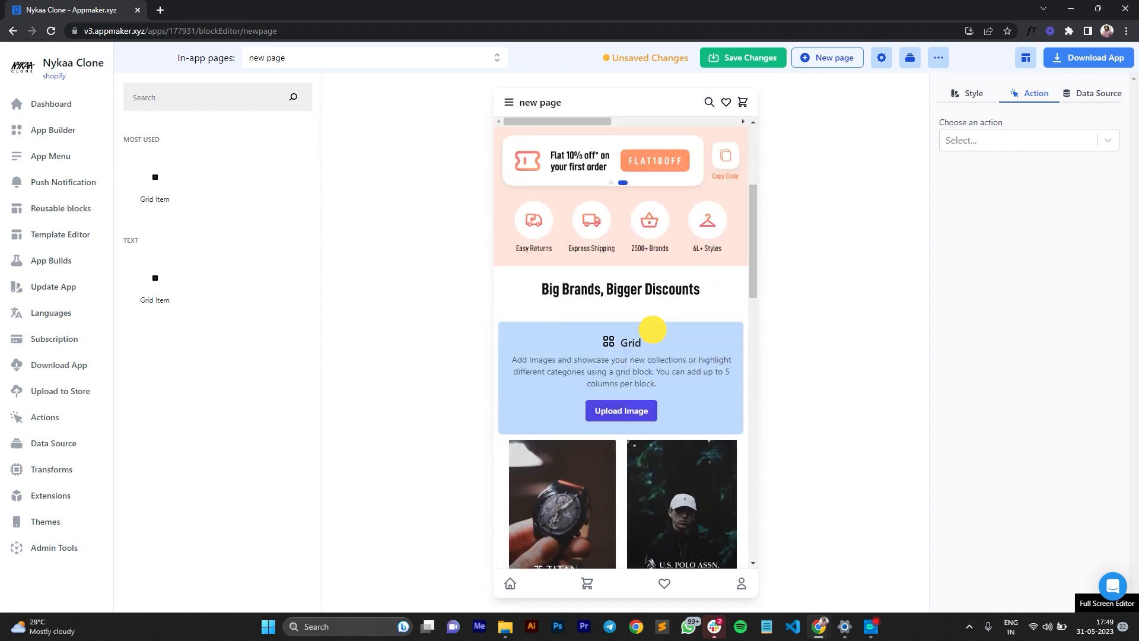
Step: Try 5 columns on the brand image grid below Big Brands, Bigger Discounts and settle on 3 columns
click(645, 343)
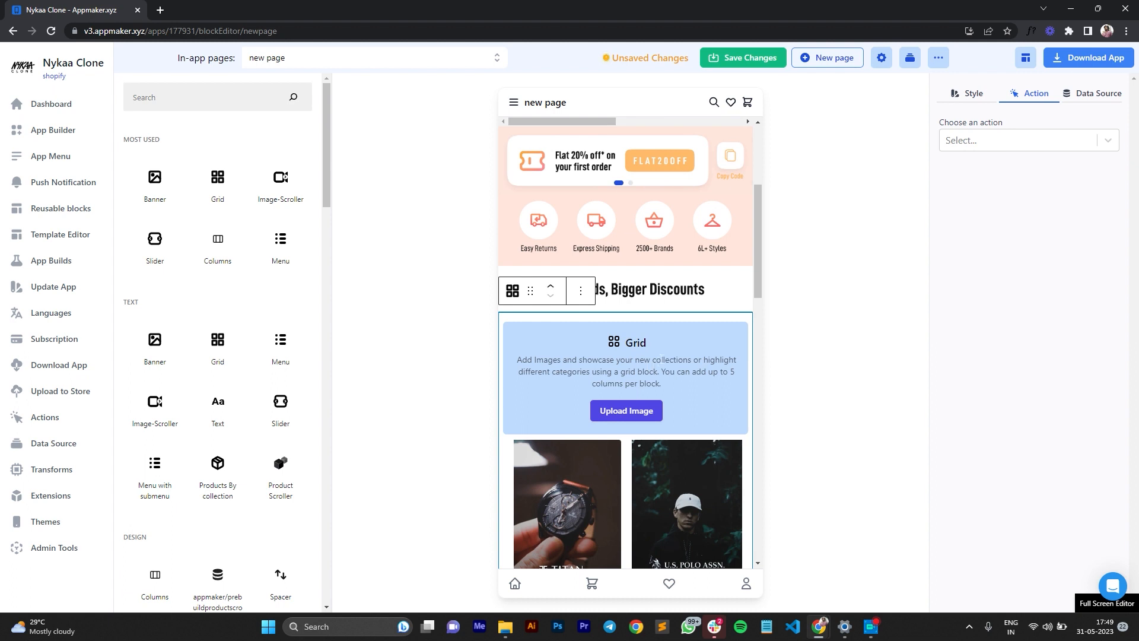
click(963, 96)
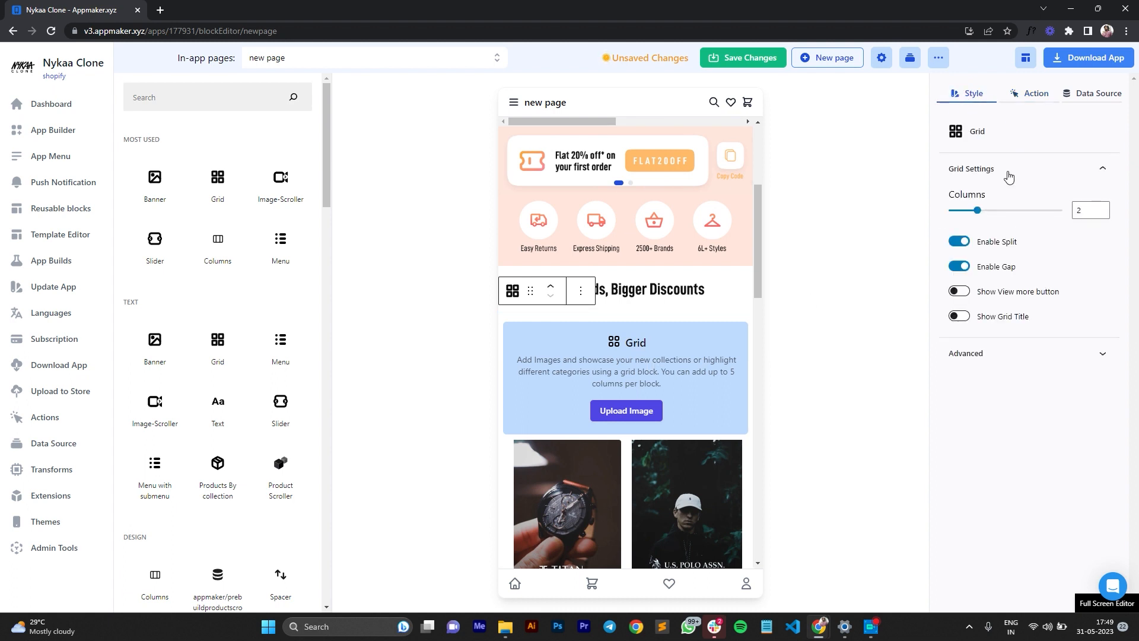
drag(1014, 210, 1067, 216)
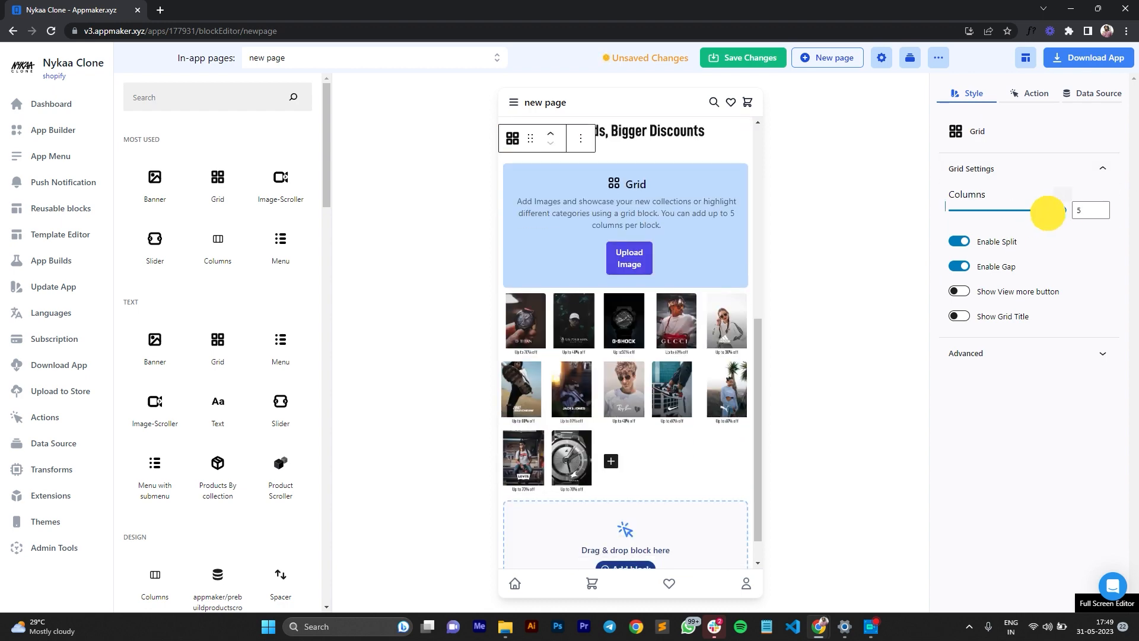
drag(1038, 210, 1002, 217)
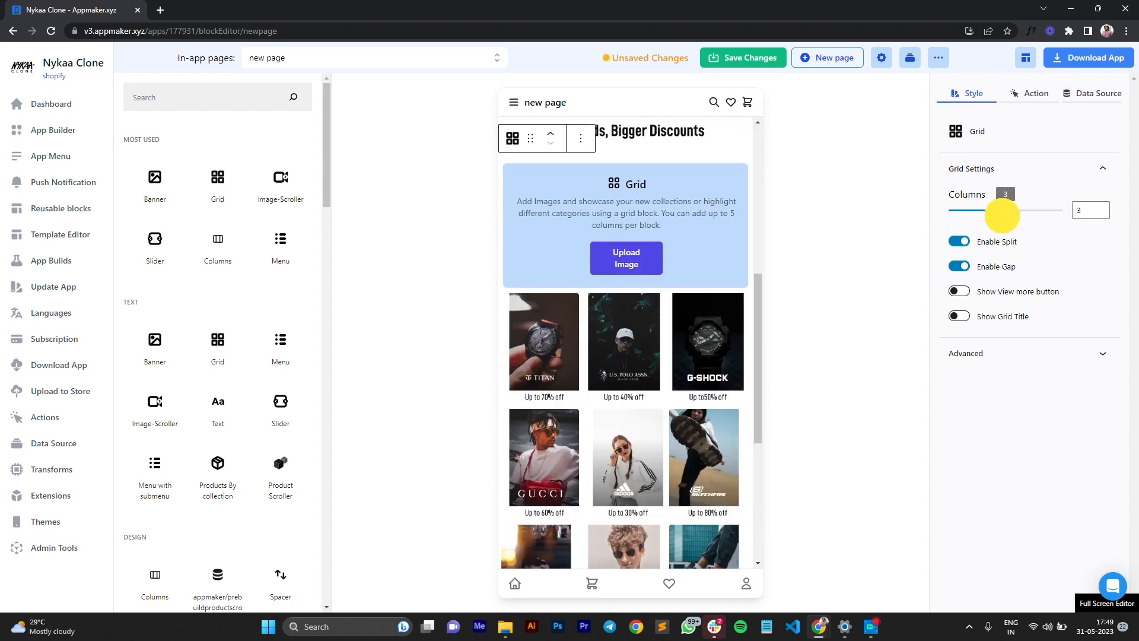
click(1101, 207)
click(1102, 214)
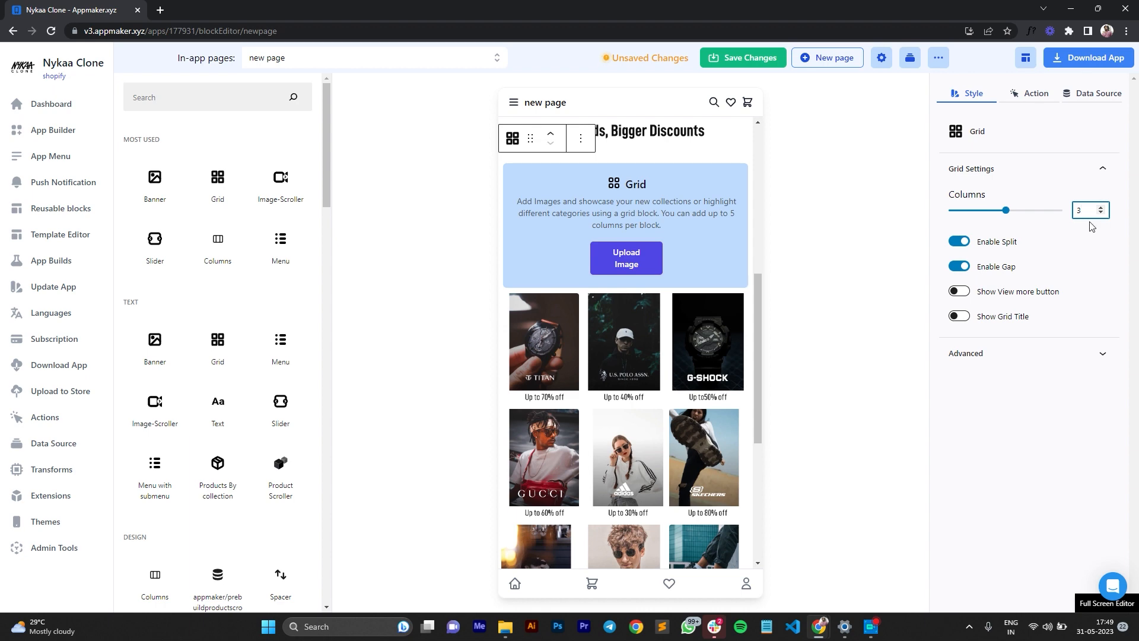
scroll(694, 419, down, 3)
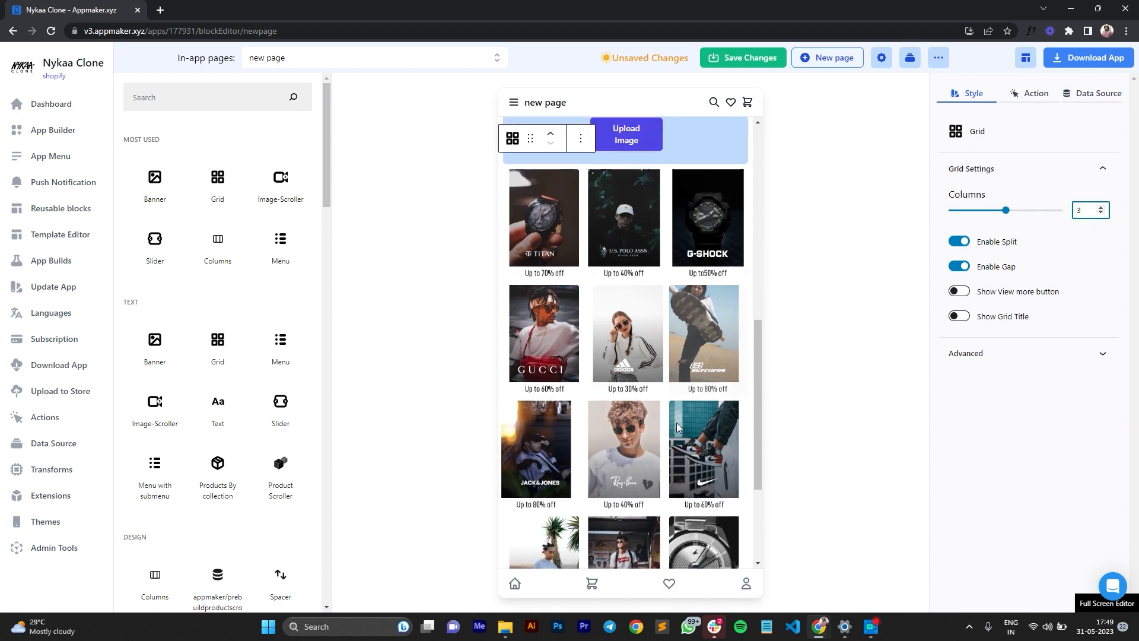
scroll(676, 422, up, 3)
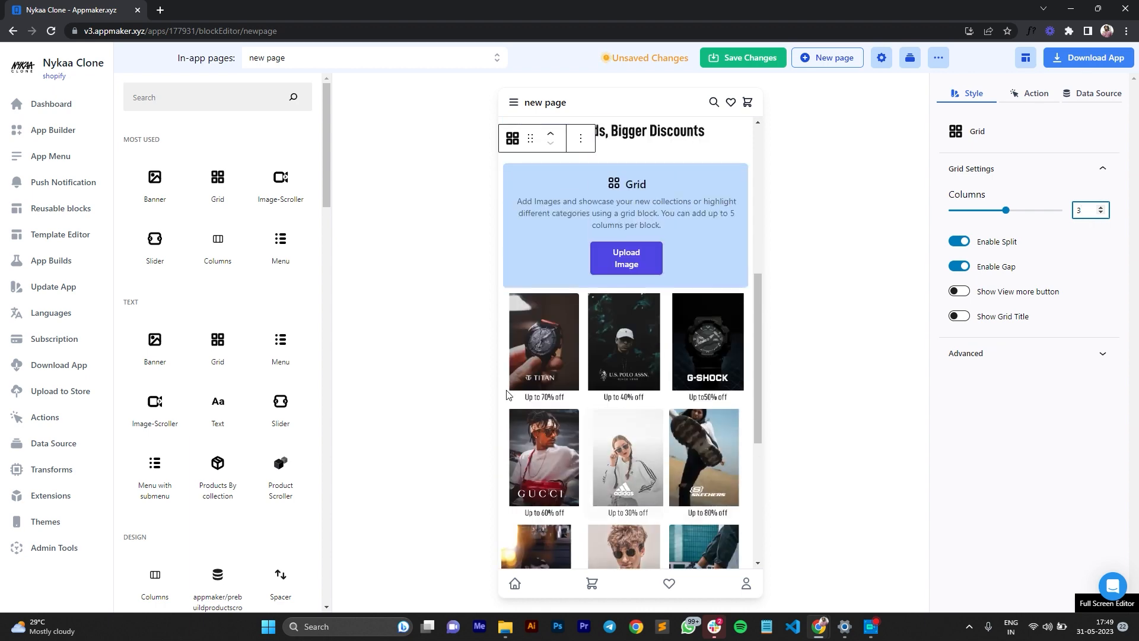
Step: Set the Titan grid item's action to Open Collection
click(532, 340)
click(1026, 101)
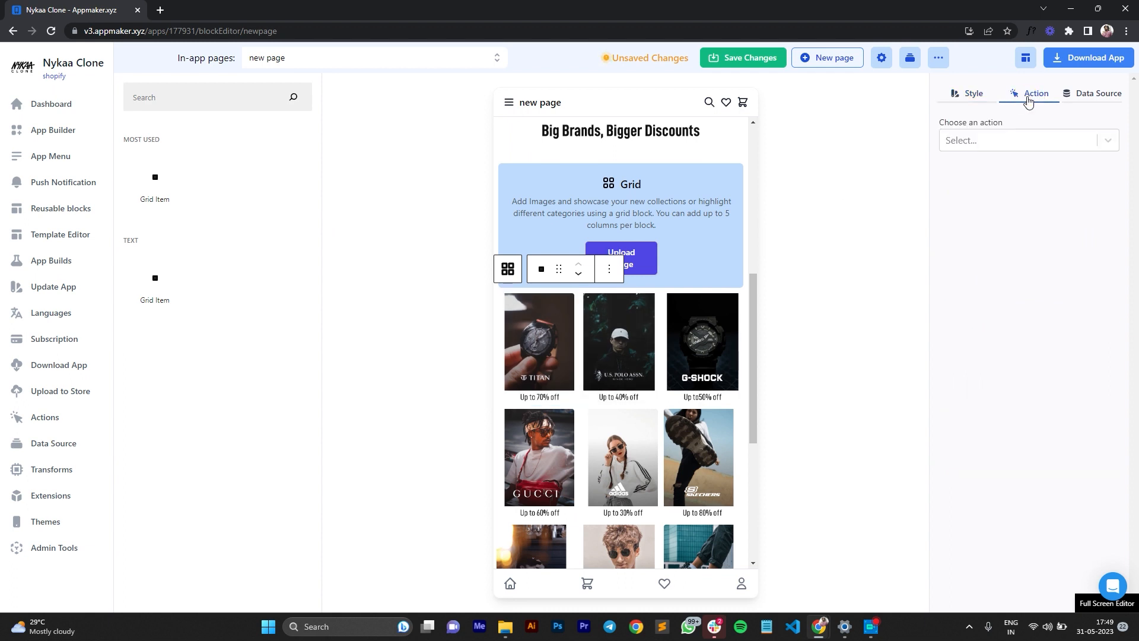
click(1017, 139)
scroll(1009, 237, down, 3)
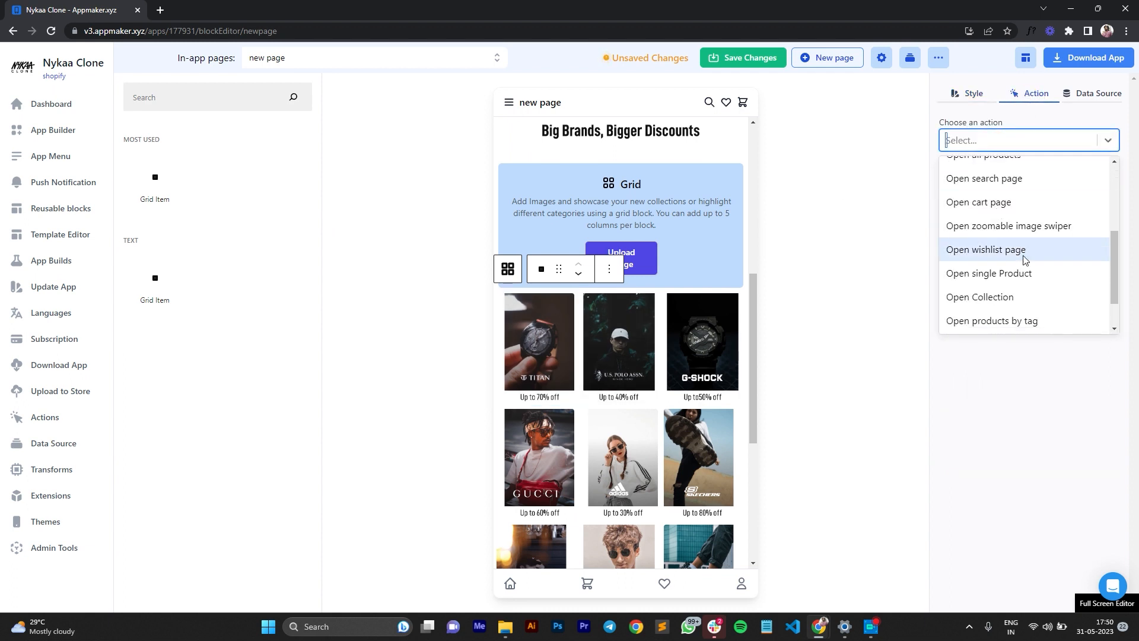
click(1025, 298)
Step: Switch the Titan grid item's action to Open URL and go to its URL field
click(1044, 142)
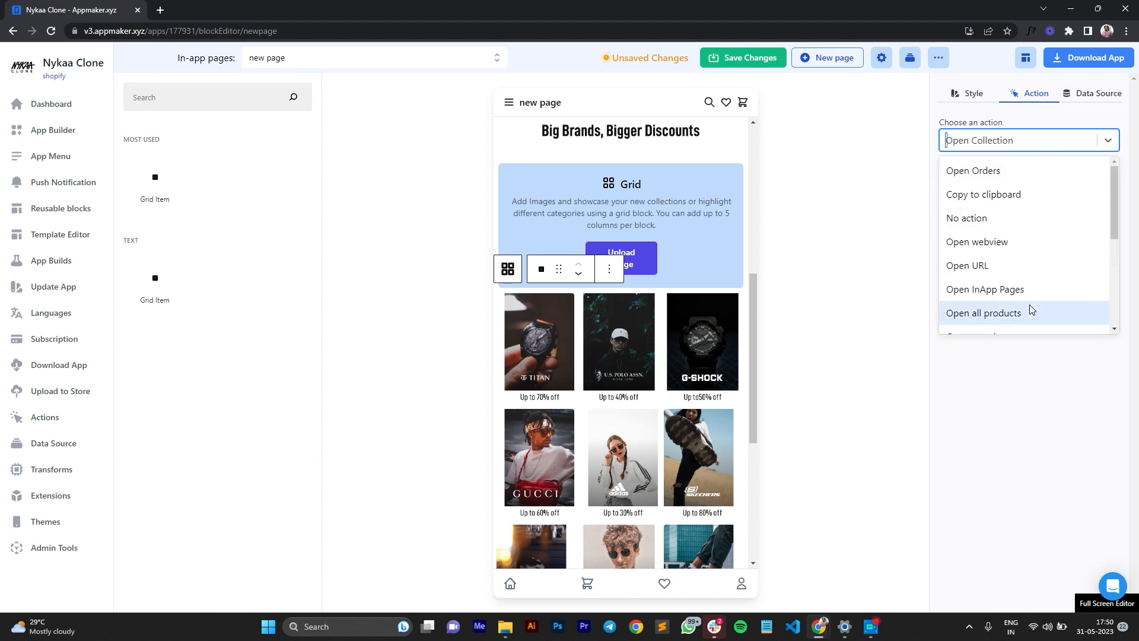
scroll(1030, 297, down, 3)
scroll(1026, 276, up, 3)
click(1026, 259)
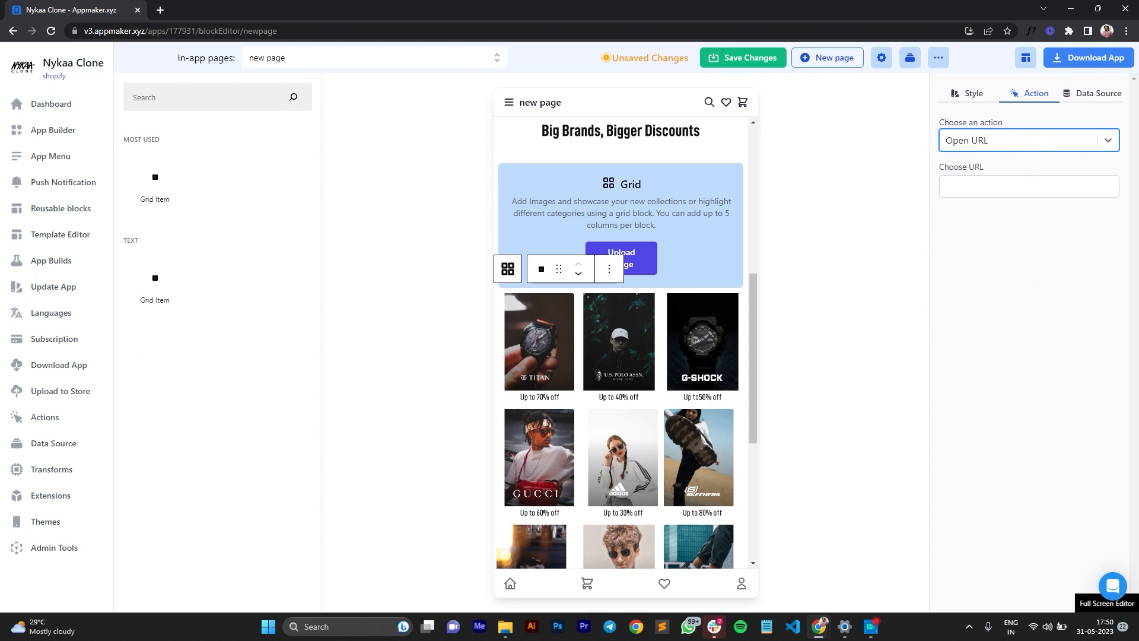
click(956, 189)
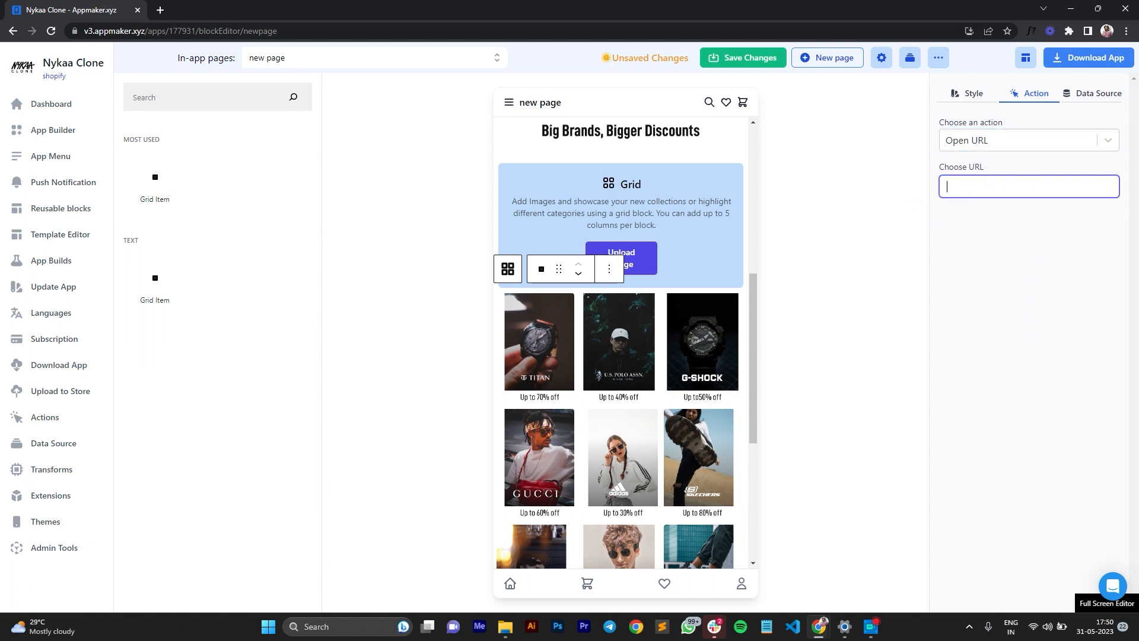
Step: Change the Titan grid item's action to Open webview, leaving its URL empty
click(1007, 138)
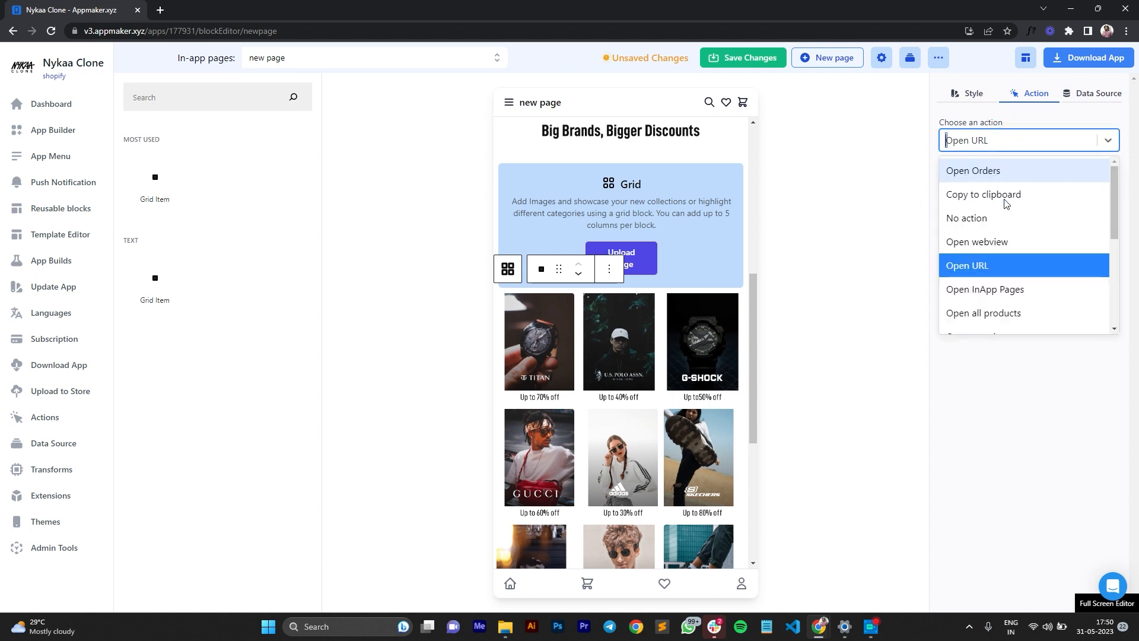
click(999, 242)
click(968, 189)
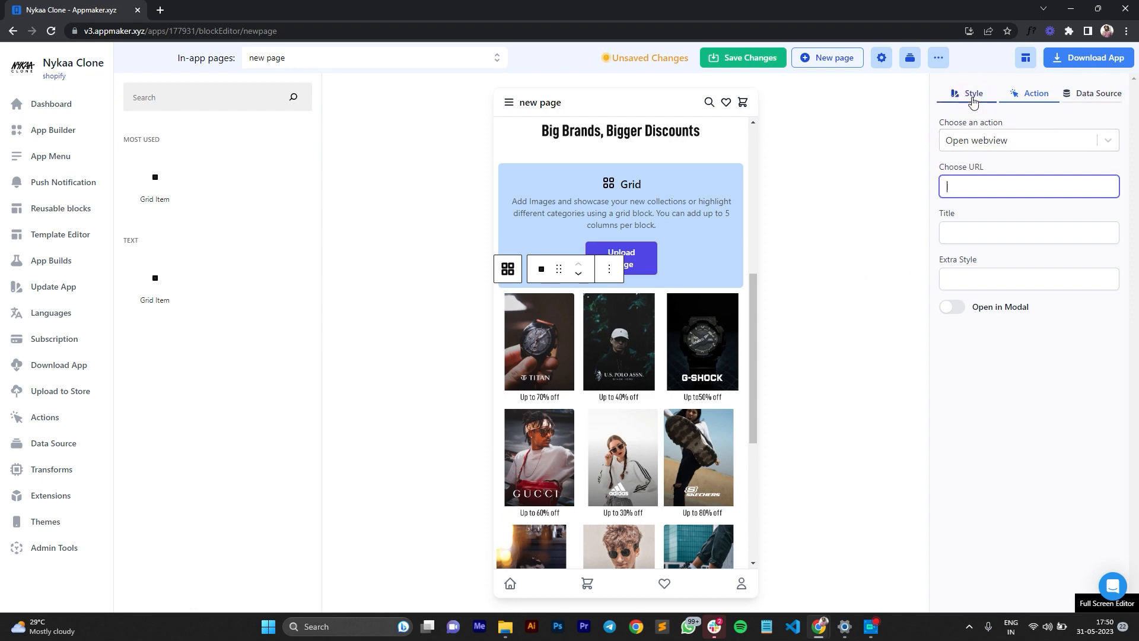
click(973, 102)
Step: Add a Banner block below the brand image grid and upload the Frame 26 image into it
click(564, 229)
scroll(589, 336, down, 5)
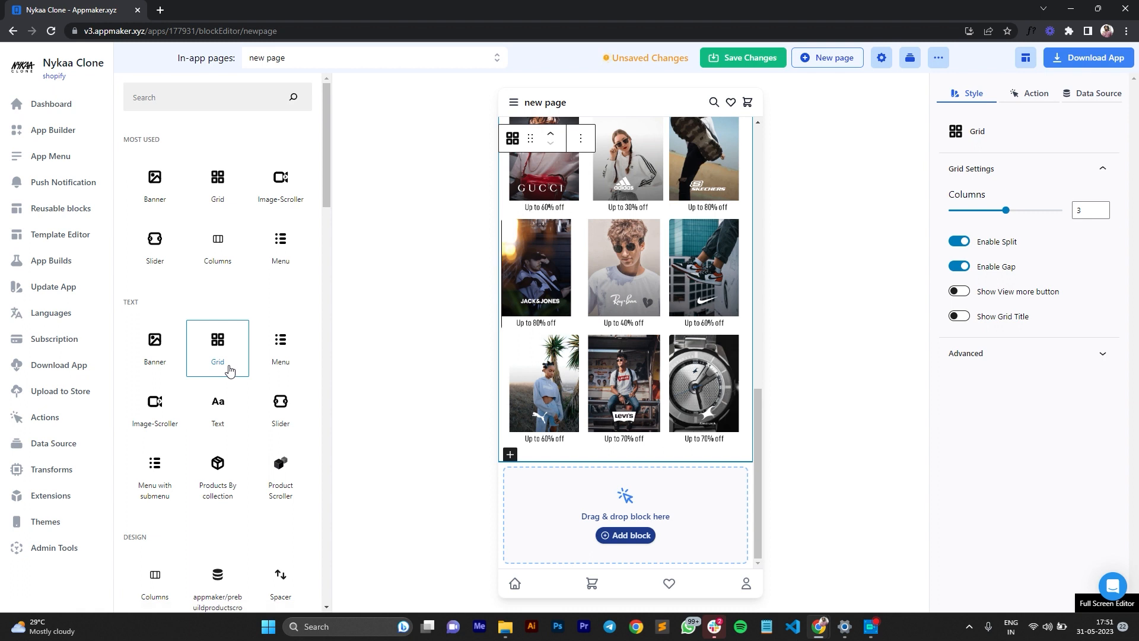
scroll(230, 372, down, 1)
drag(153, 120, 611, 520)
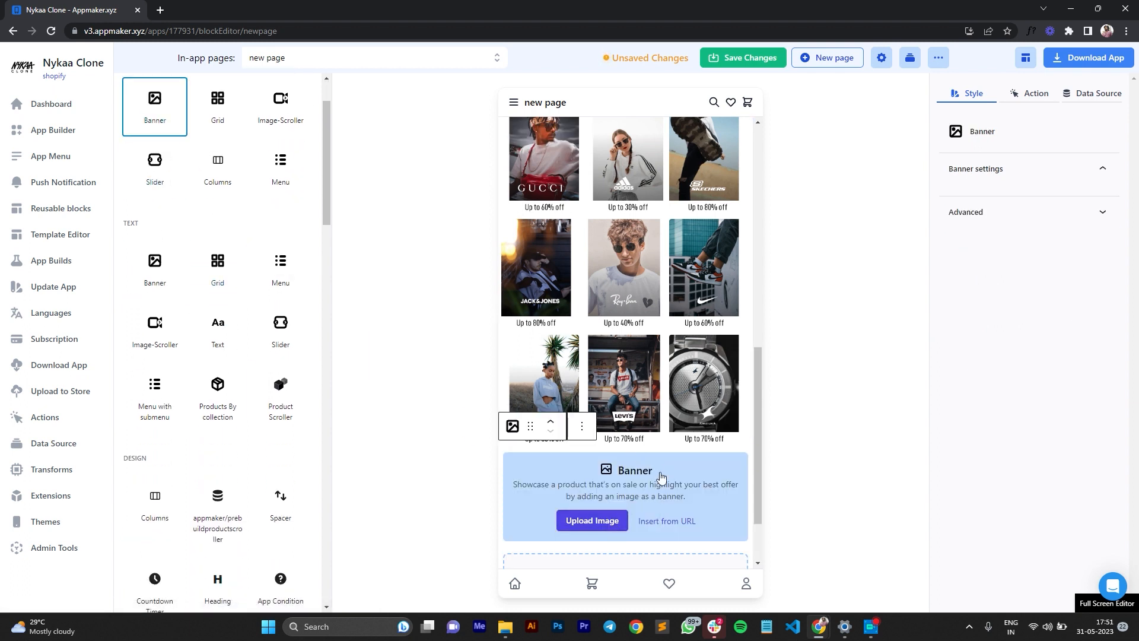
scroll(653, 451, down, 2)
click(505, 628)
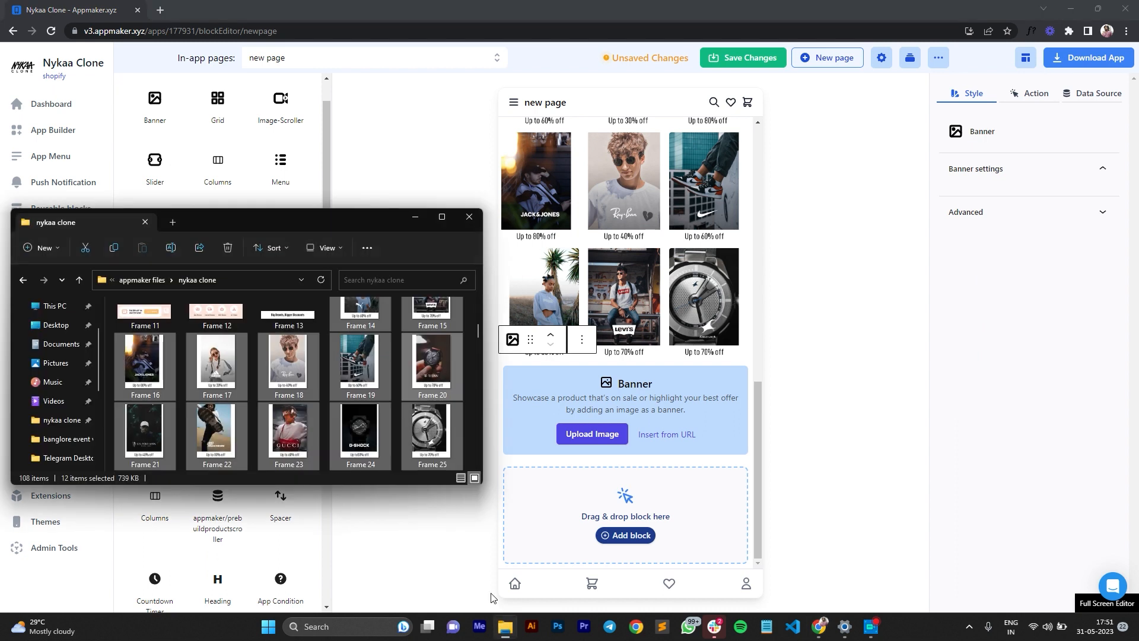
scroll(331, 380, down, 1)
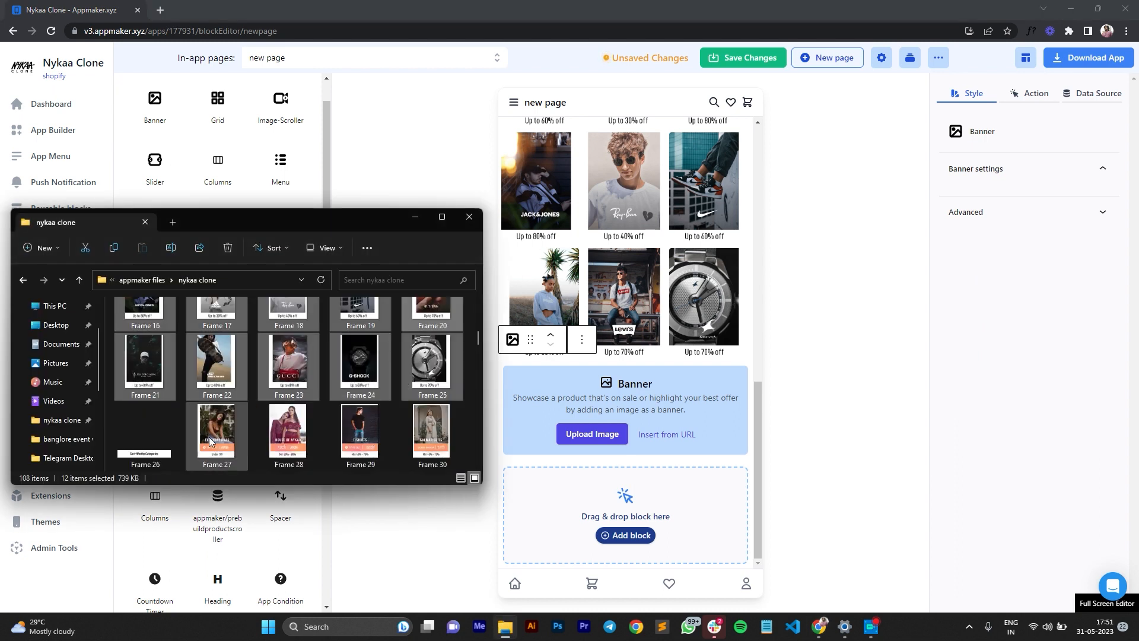
drag(145, 454, 626, 415)
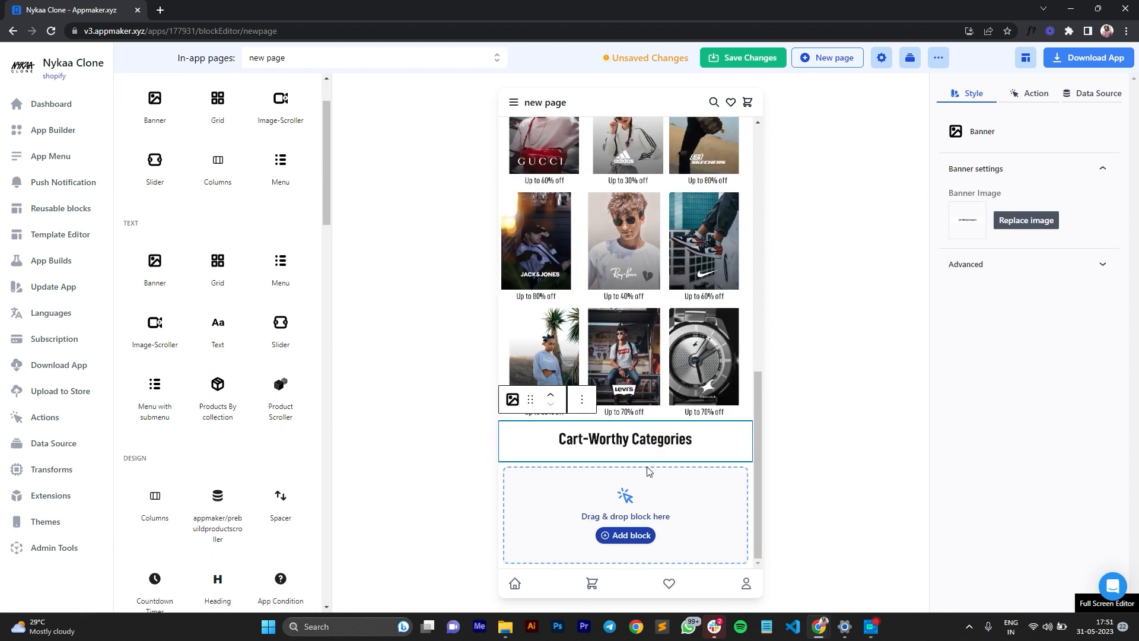
Step: Add an Image-Scroller block below the Cart-Worthy Categories banner and upload the Frame 27 to Frame 30 images into it
drag(155, 327, 641, 511)
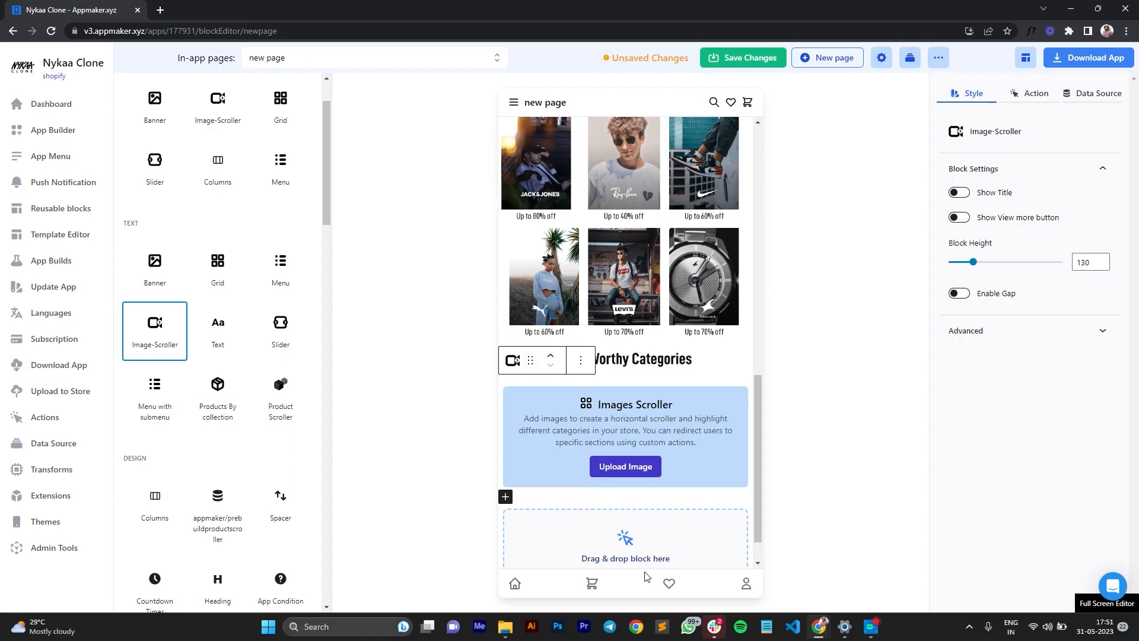
click(506, 633)
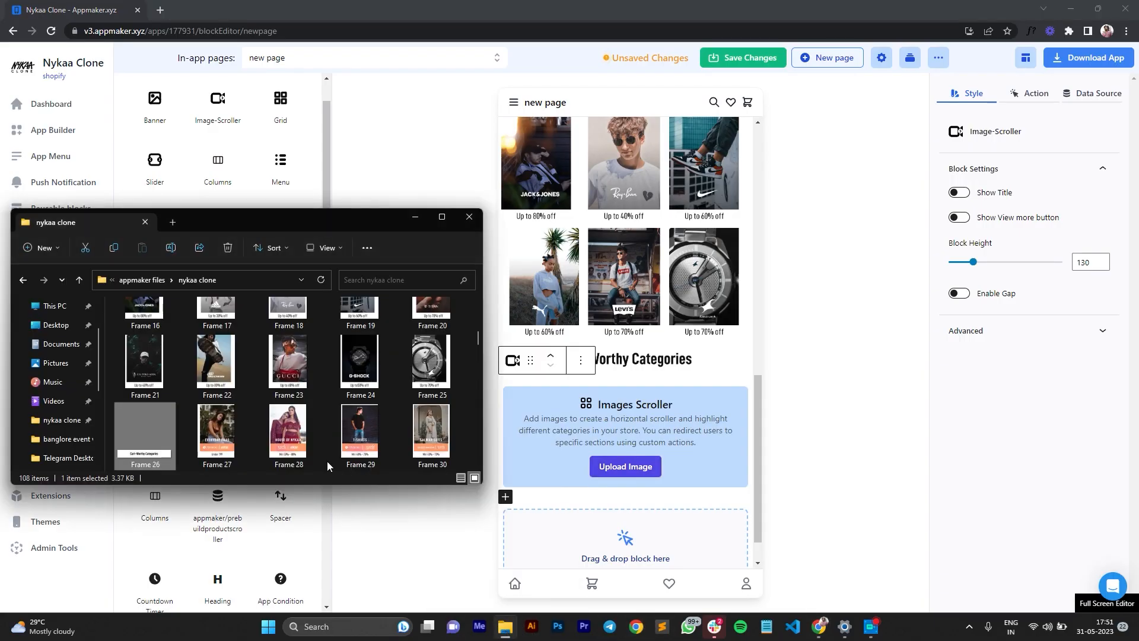
key(Up)
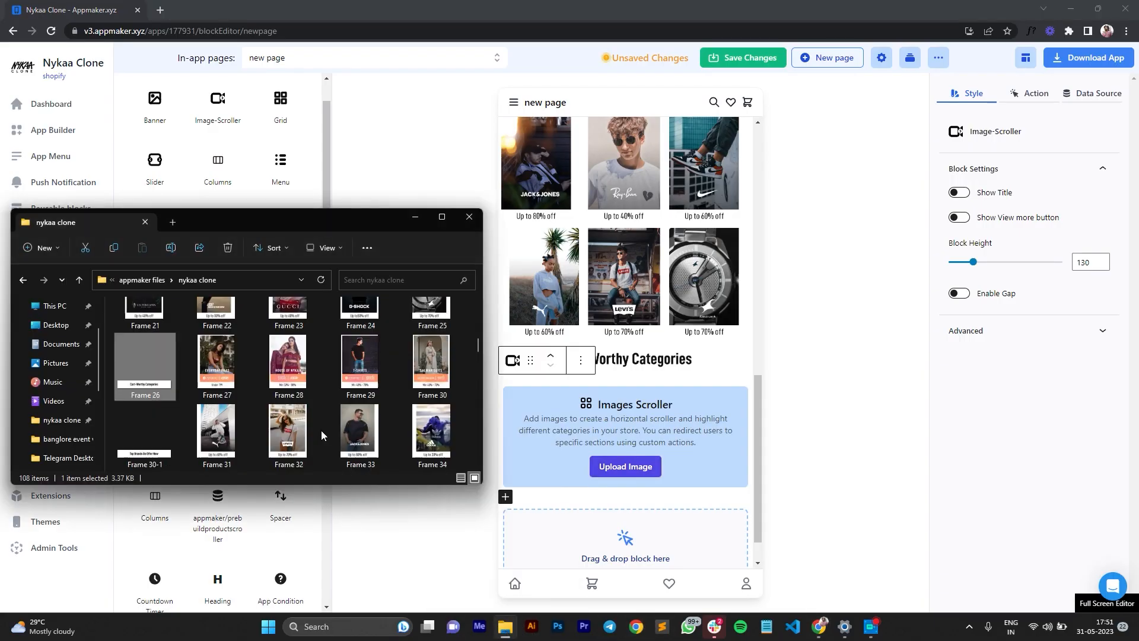
click(225, 382)
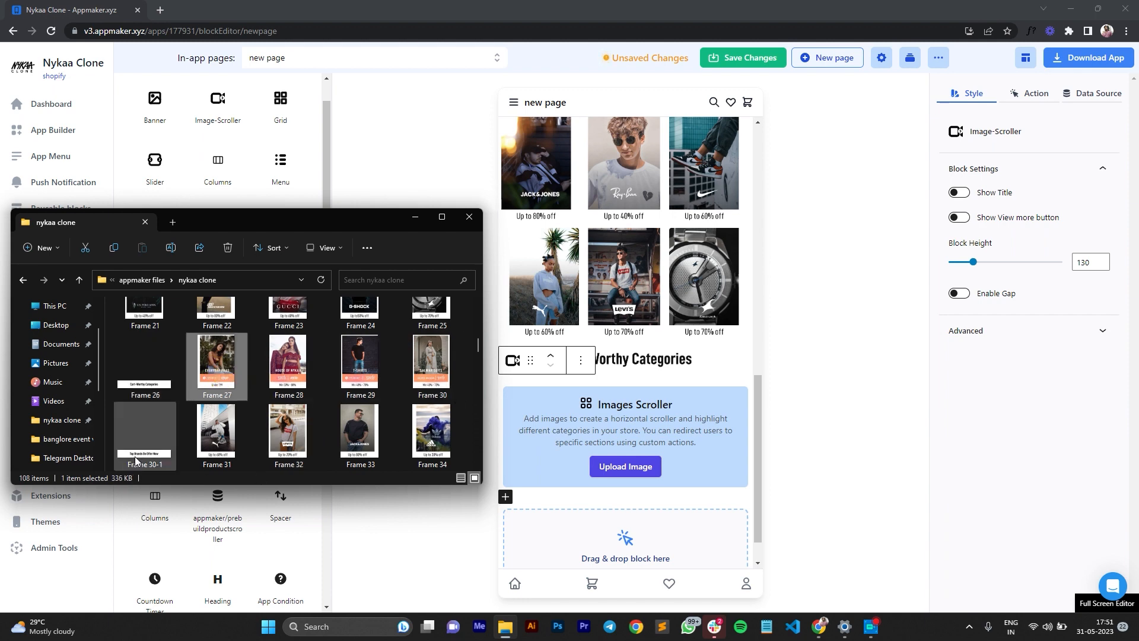
shift+click(435, 371)
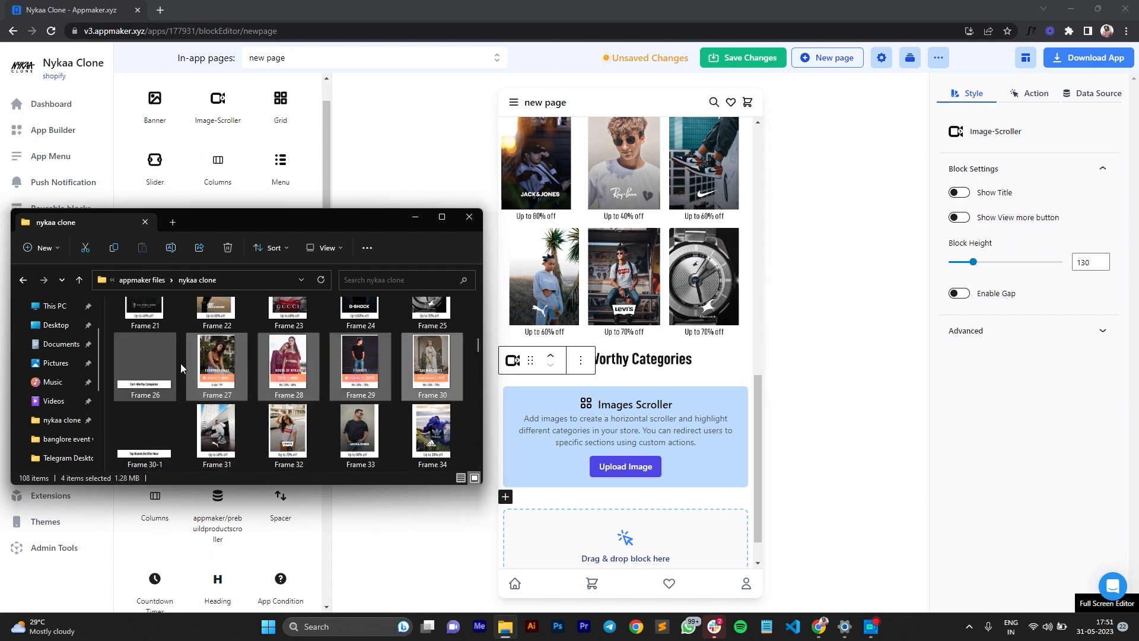
drag(228, 365, 624, 432)
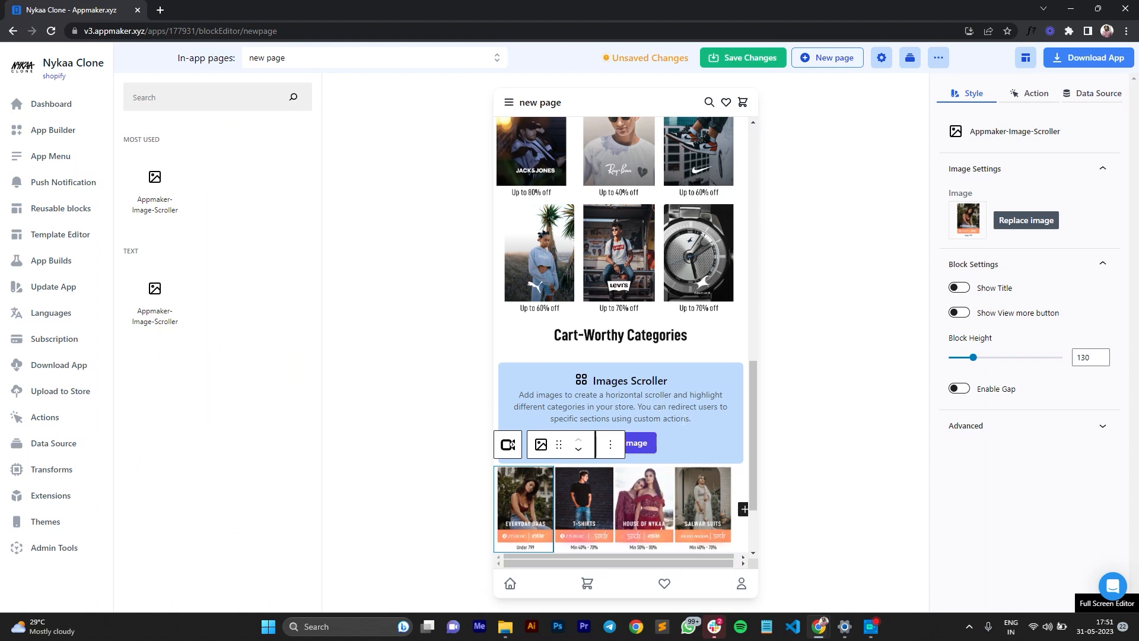
Step: Set the Everyday Bras scroller image's action to Open InApp Pages with Ecomm as the page
scroll(620, 550, down, 2)
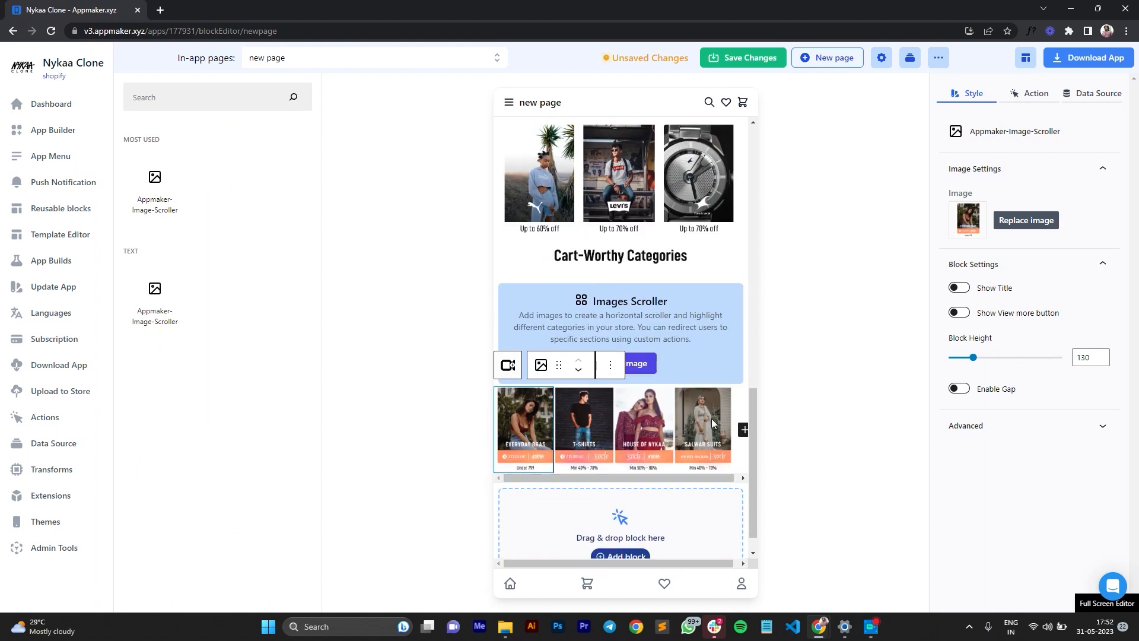
click(1022, 93)
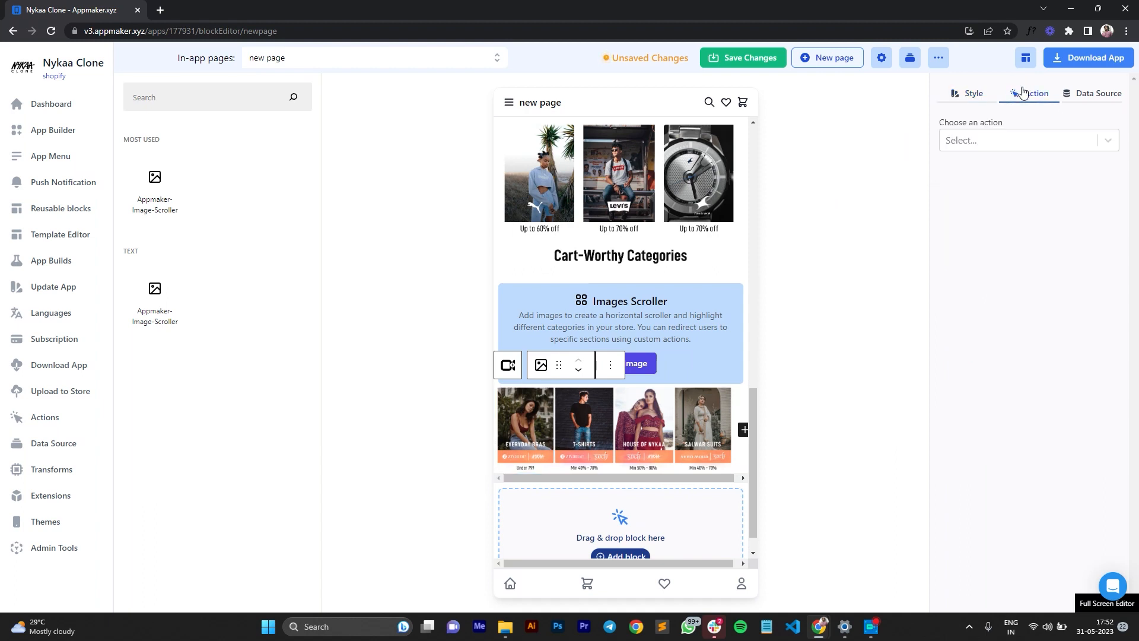
click(536, 442)
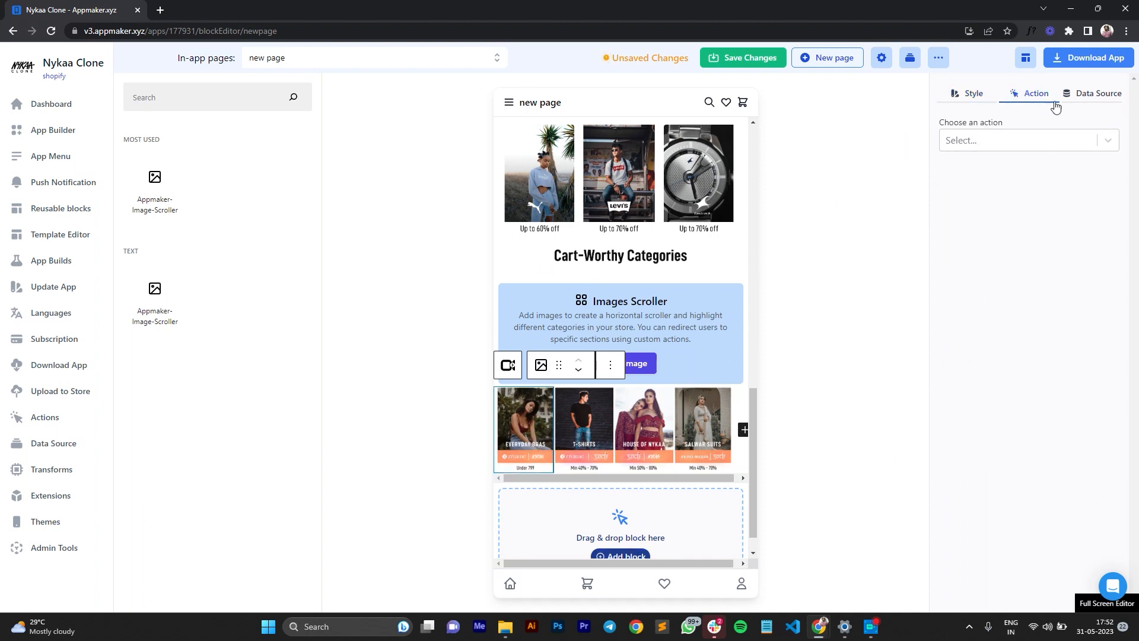
click(1029, 140)
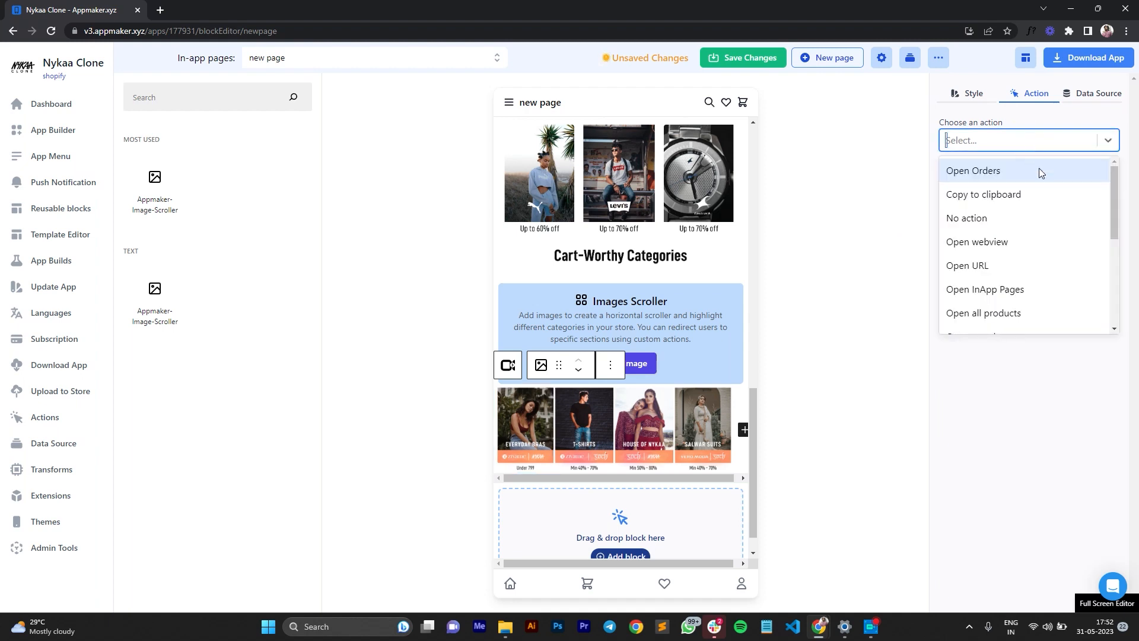
scroll(1034, 199, down, 1)
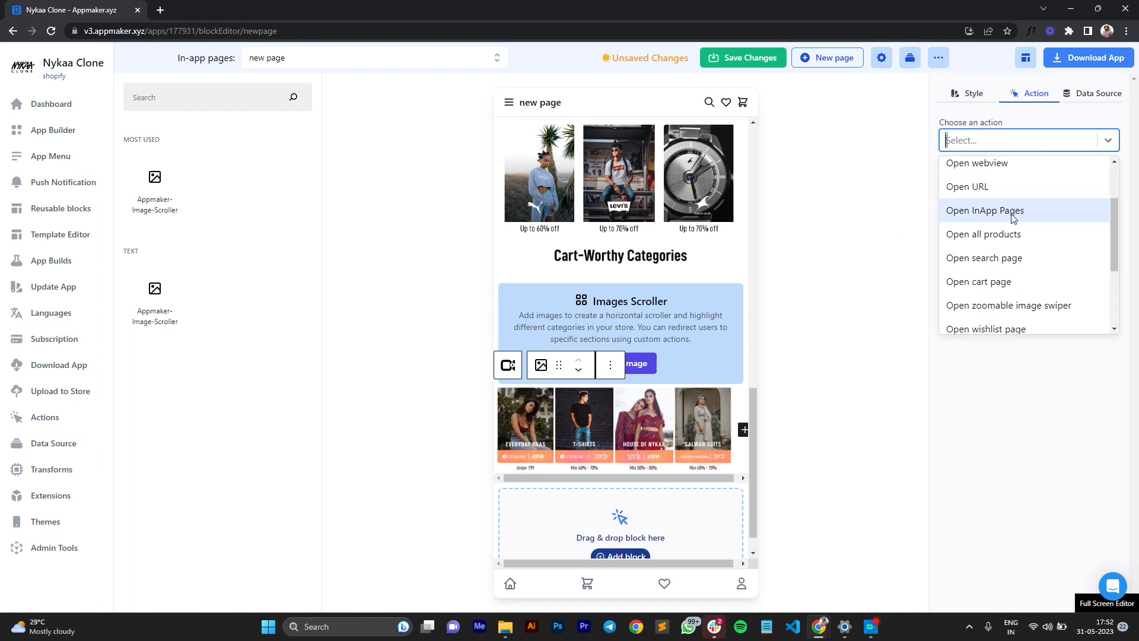
click(1014, 217)
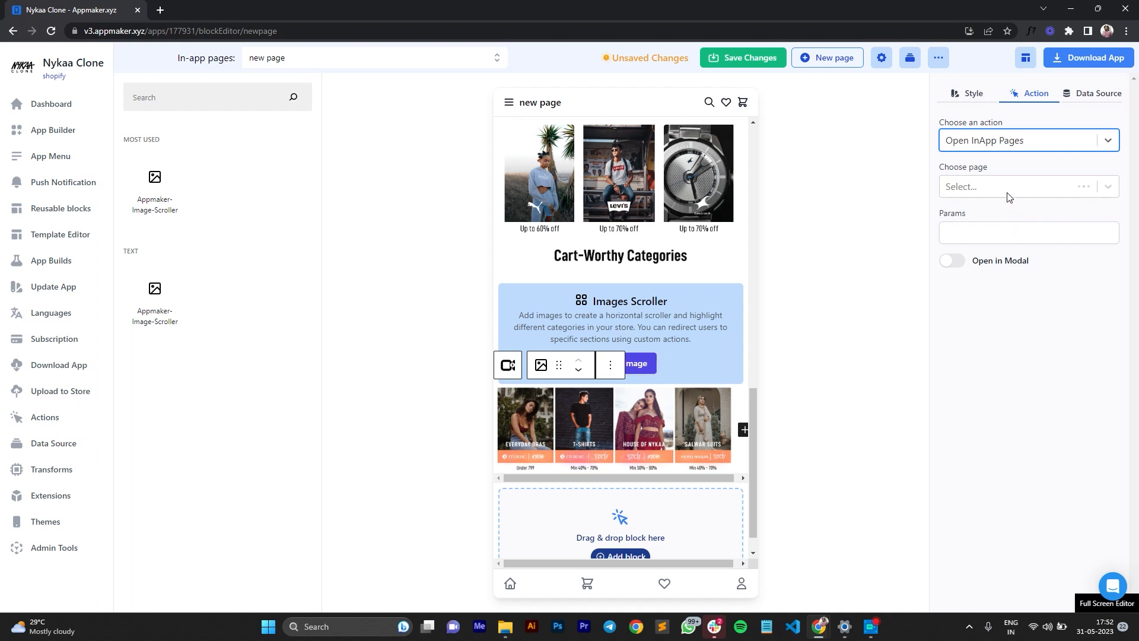
click(1008, 189)
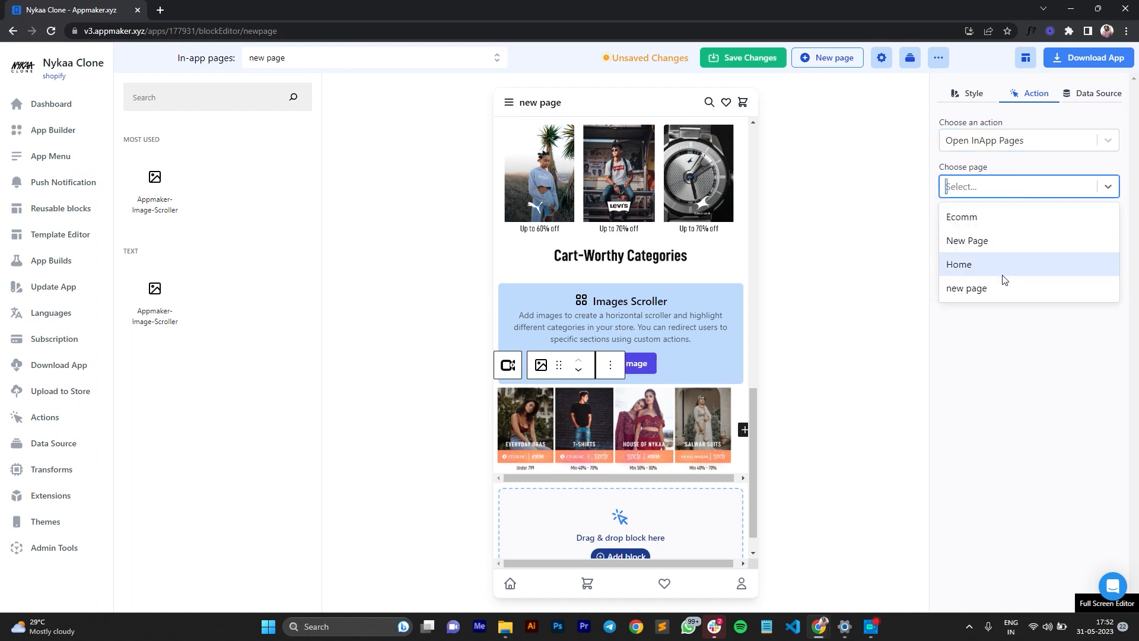
click(997, 218)
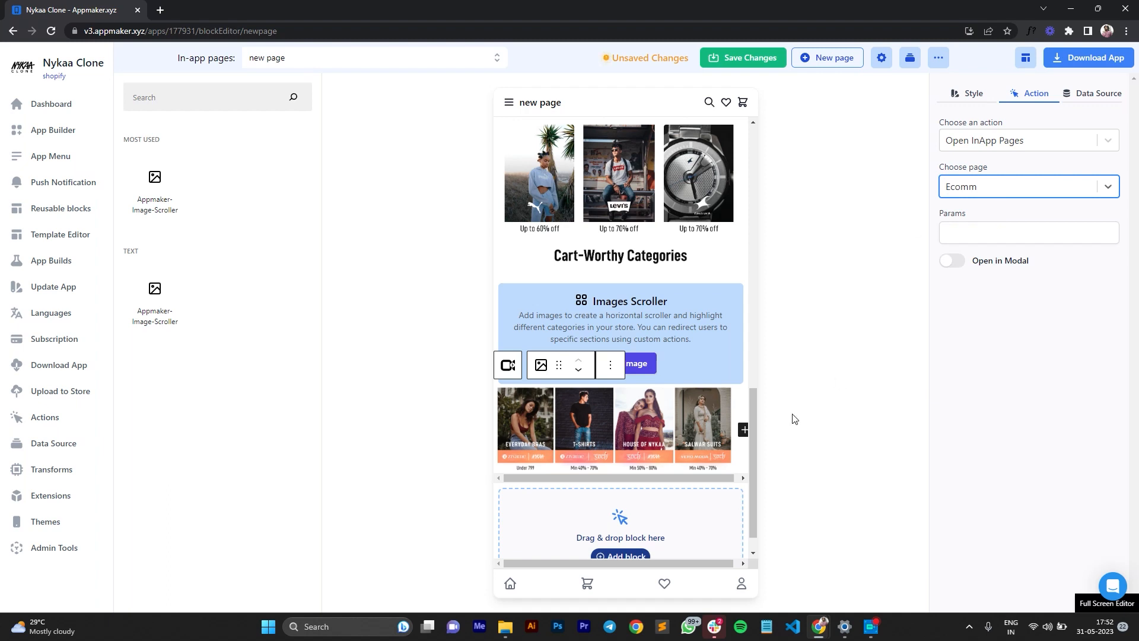
Step: Set the T-Shirts scroller image's action to Open all products
click(590, 450)
click(962, 146)
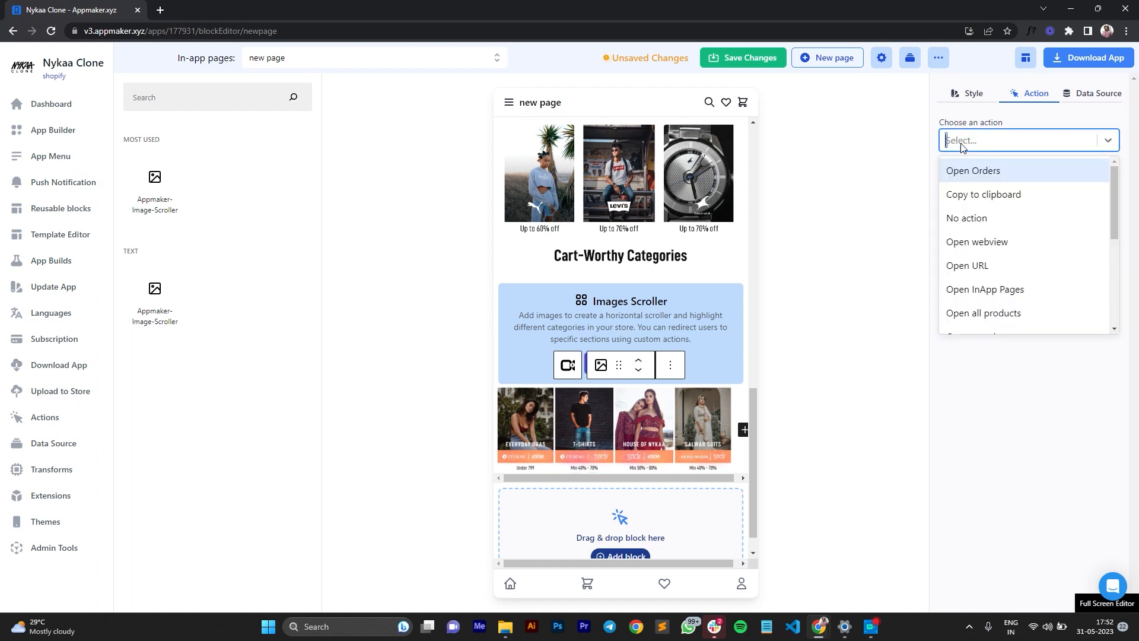
scroll(1009, 237, down, 2)
click(1023, 234)
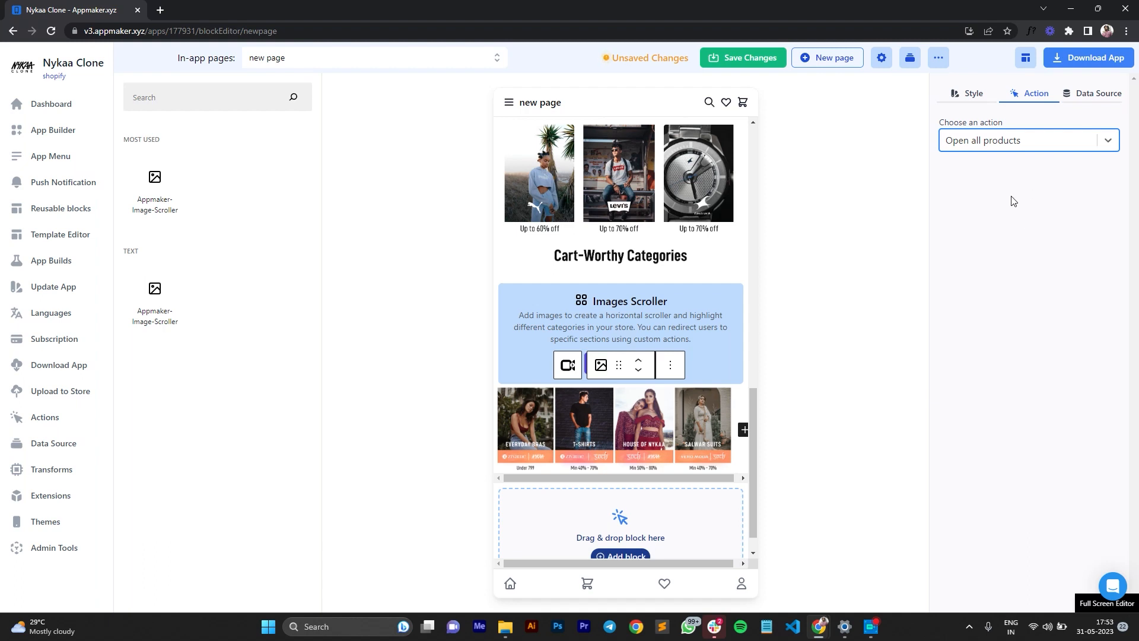
Step: Set the block height of the image scroller below the Cart-Worthy Categories banner to 467
click(700, 277)
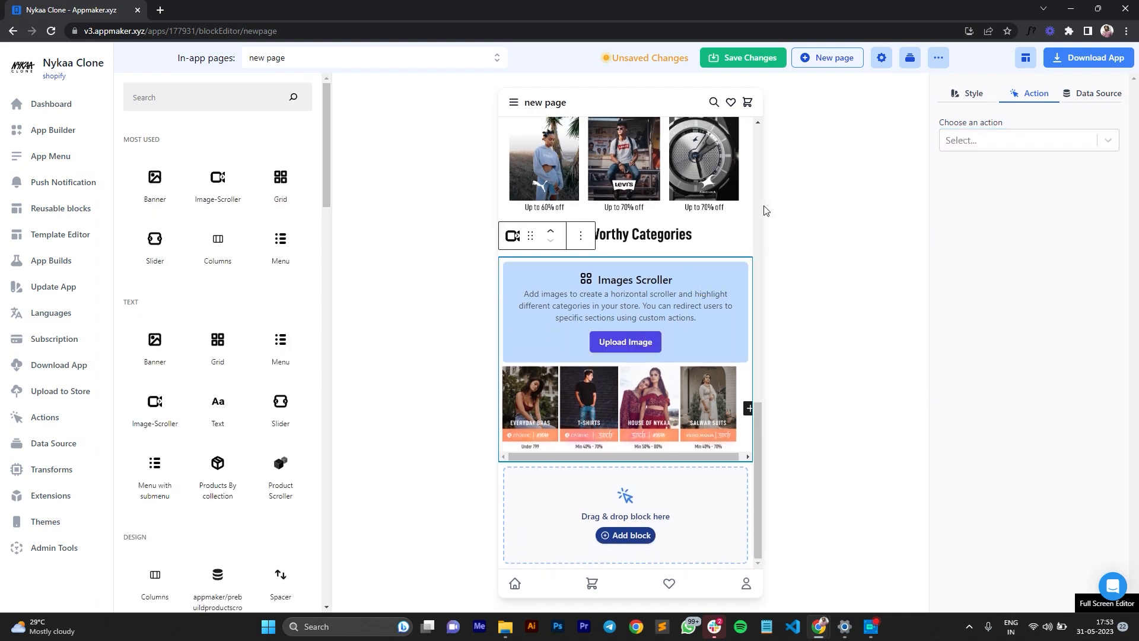
click(970, 95)
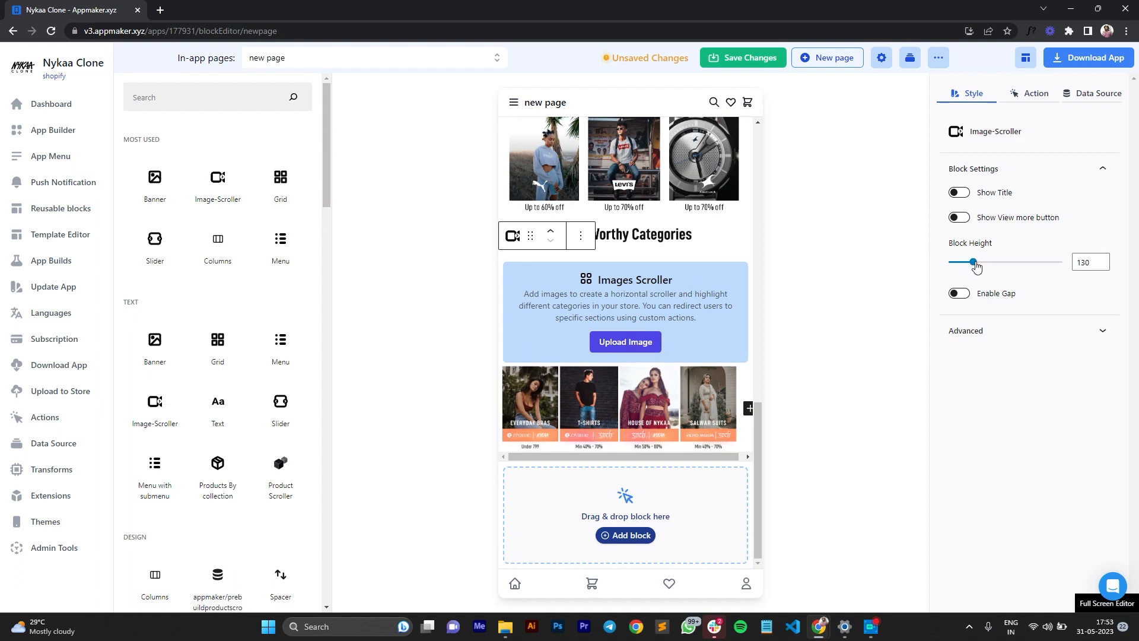
drag(976, 265, 1054, 261)
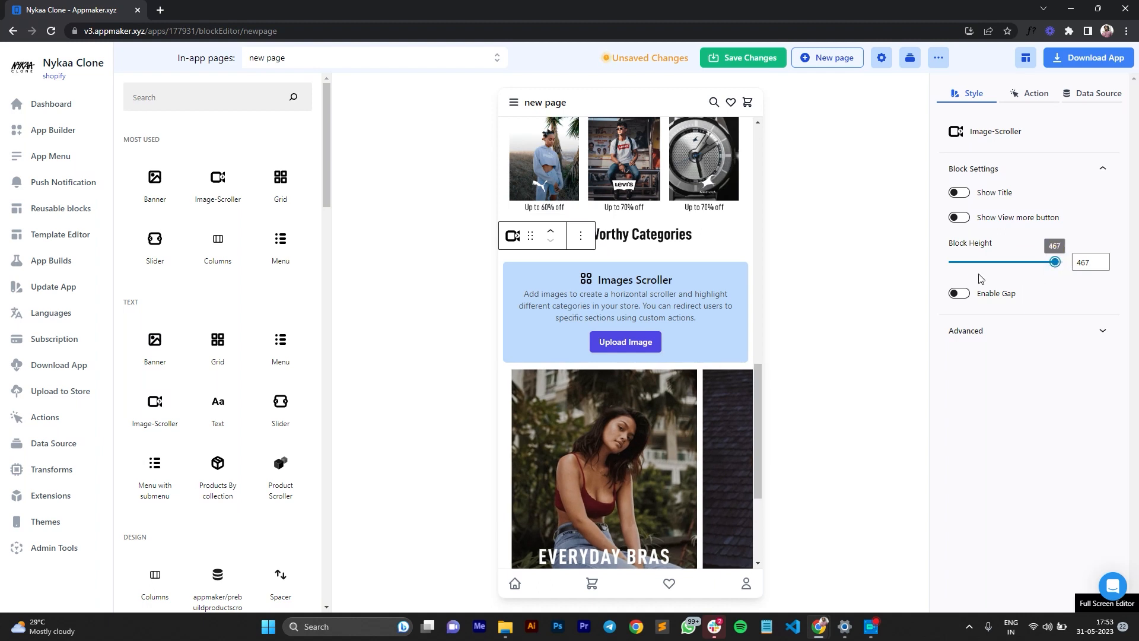
Step: Try out the image scroller's title with sample text, clear the text and hide the title again
click(959, 192)
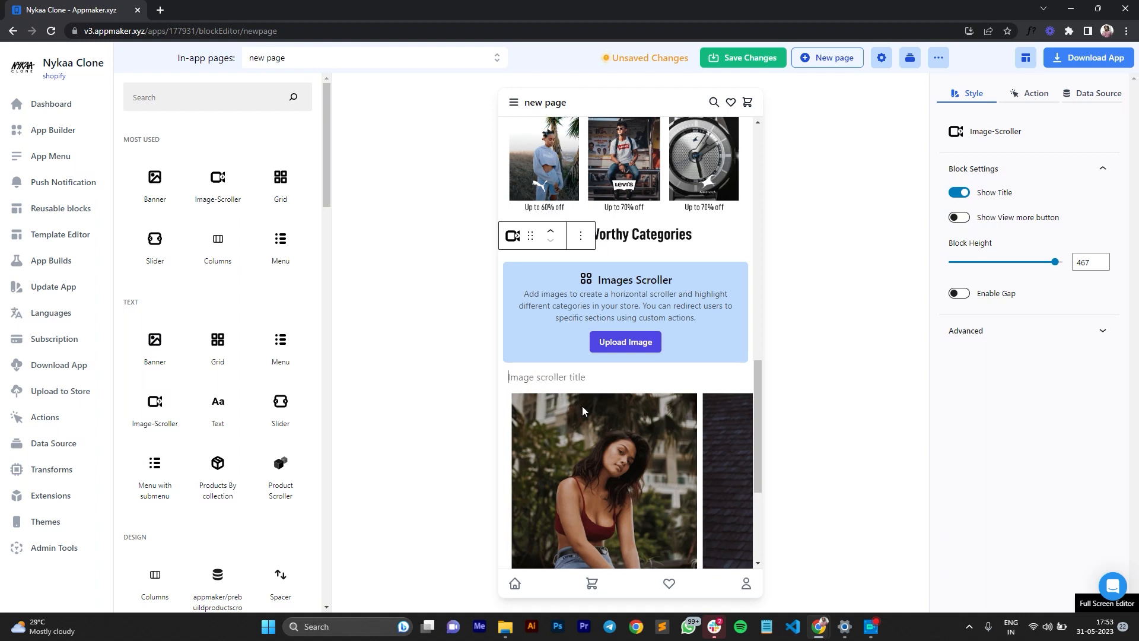
text(effsdfsdf)
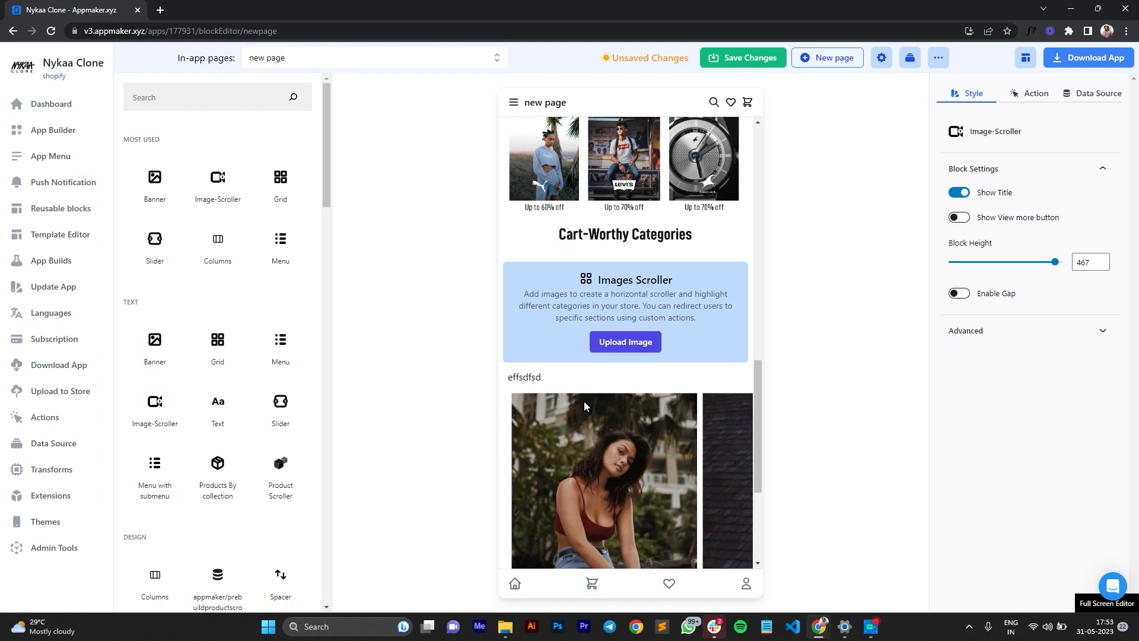
key(BackSpace)
key(BackSpace)
key(BackSpace)
key(BackSpace)
key(BackSpace)
key(BackSpace)
key(BackSpace)
key(BackSpace)
key(BackSpace)
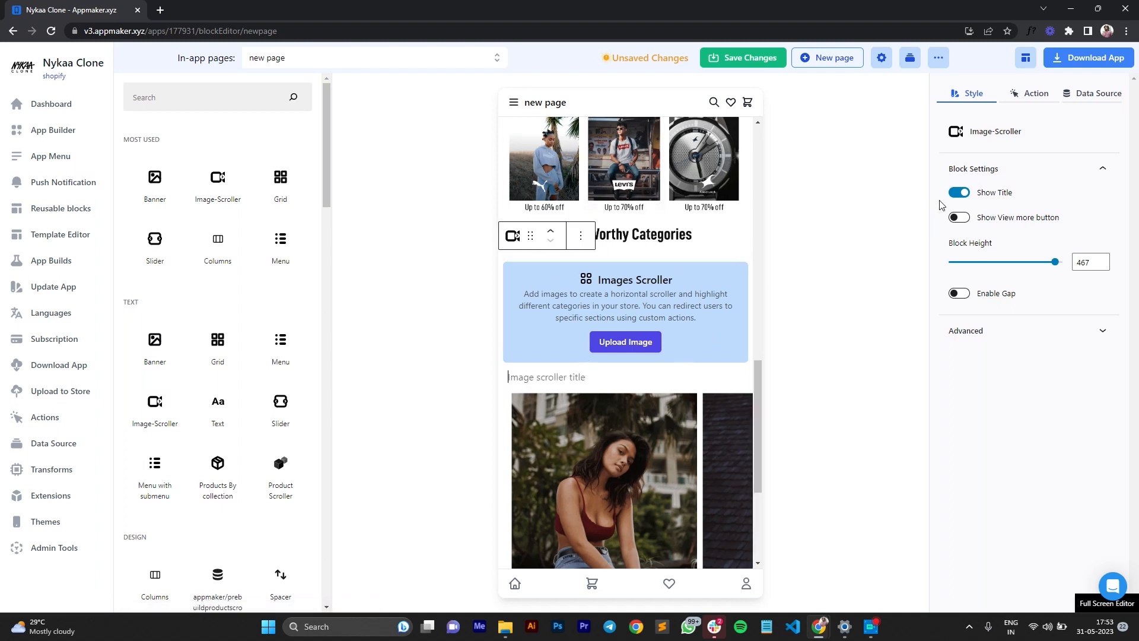
click(962, 193)
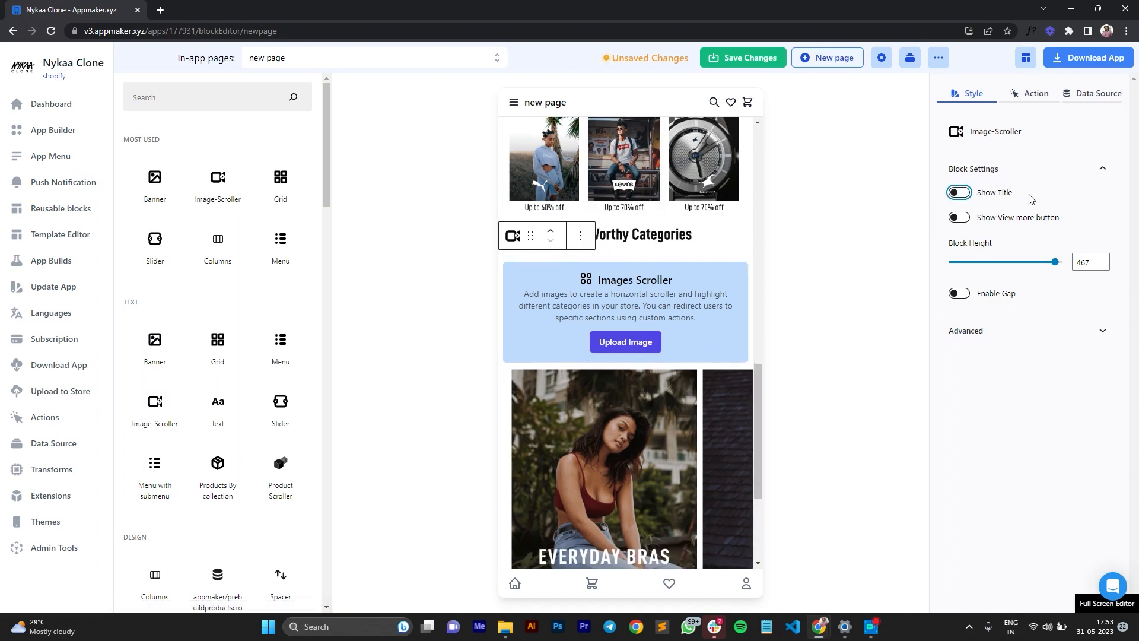
Step: Add a Banner block below the Everyday Bras image scroller and upload the Frame 30-1 image into it
scroll(636, 350, down, 3)
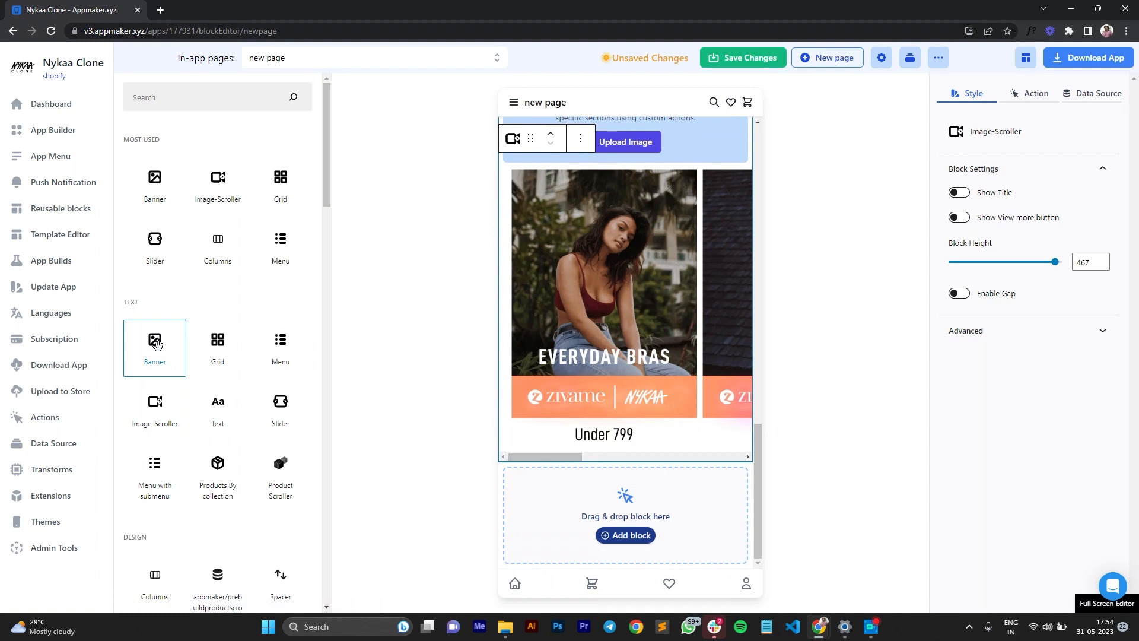
drag(152, 340, 613, 498)
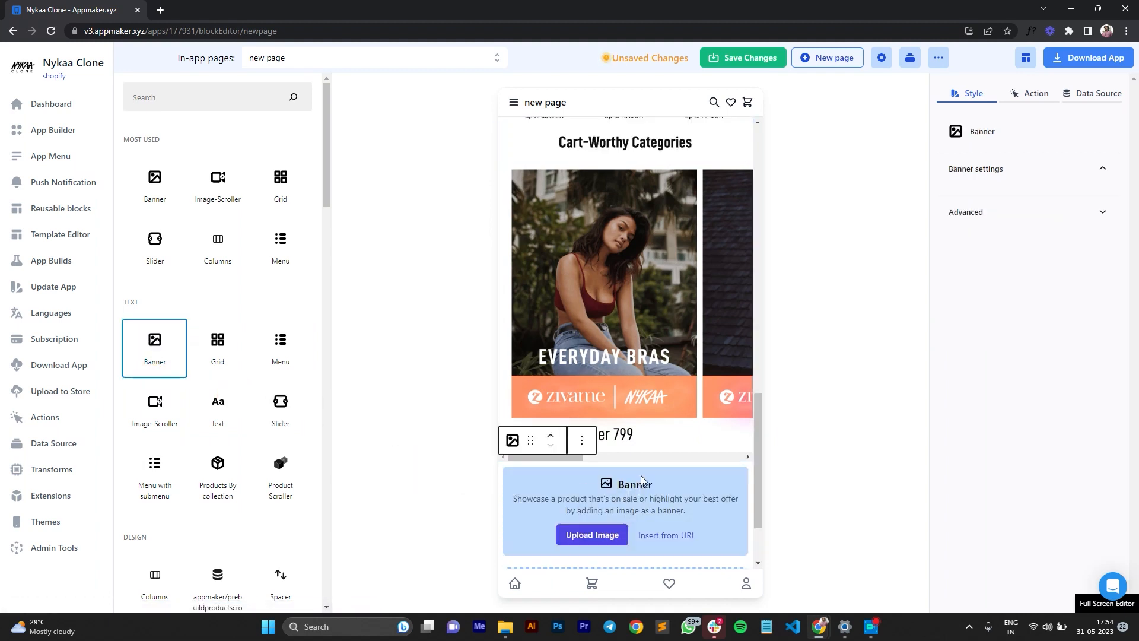
scroll(649, 484, down, 2)
click(613, 466)
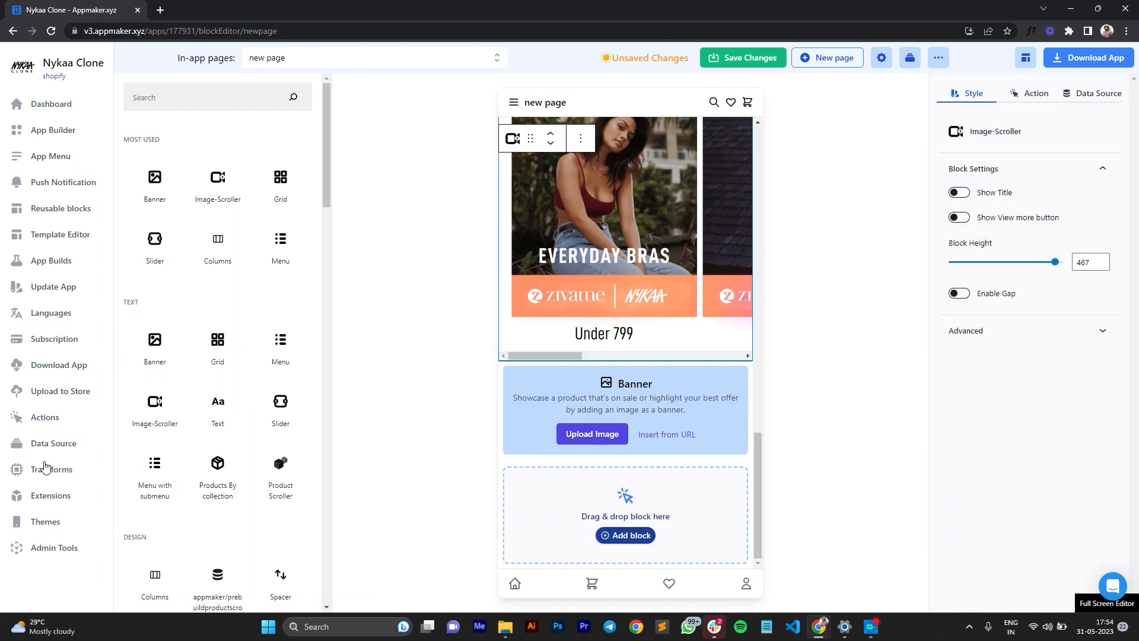
click(505, 626)
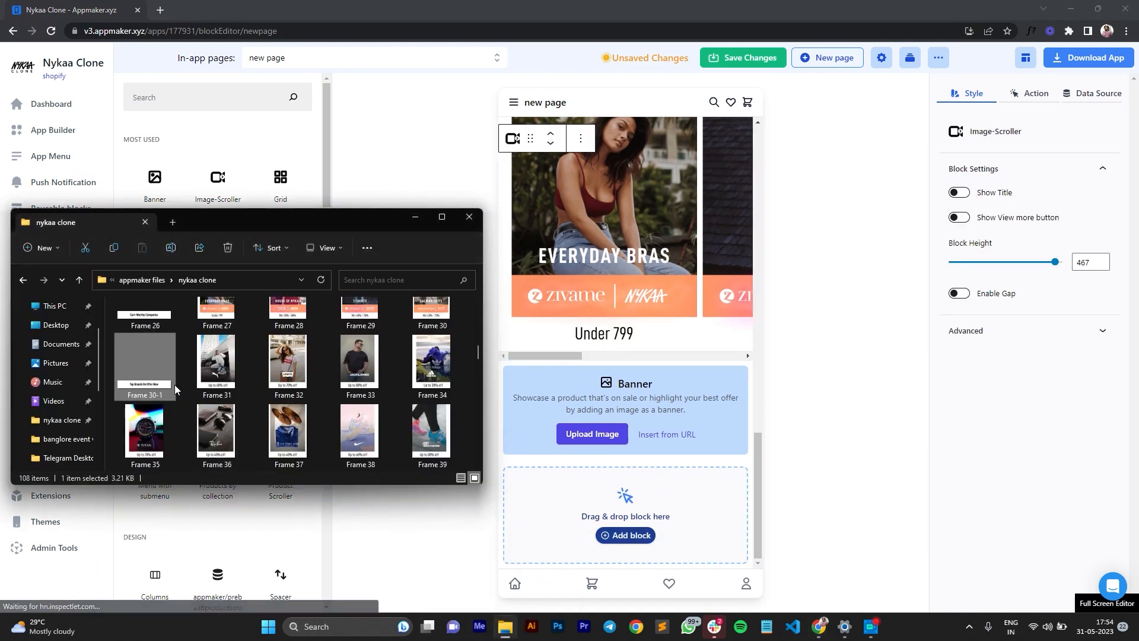
click(173, 395)
drag(173, 396, 672, 413)
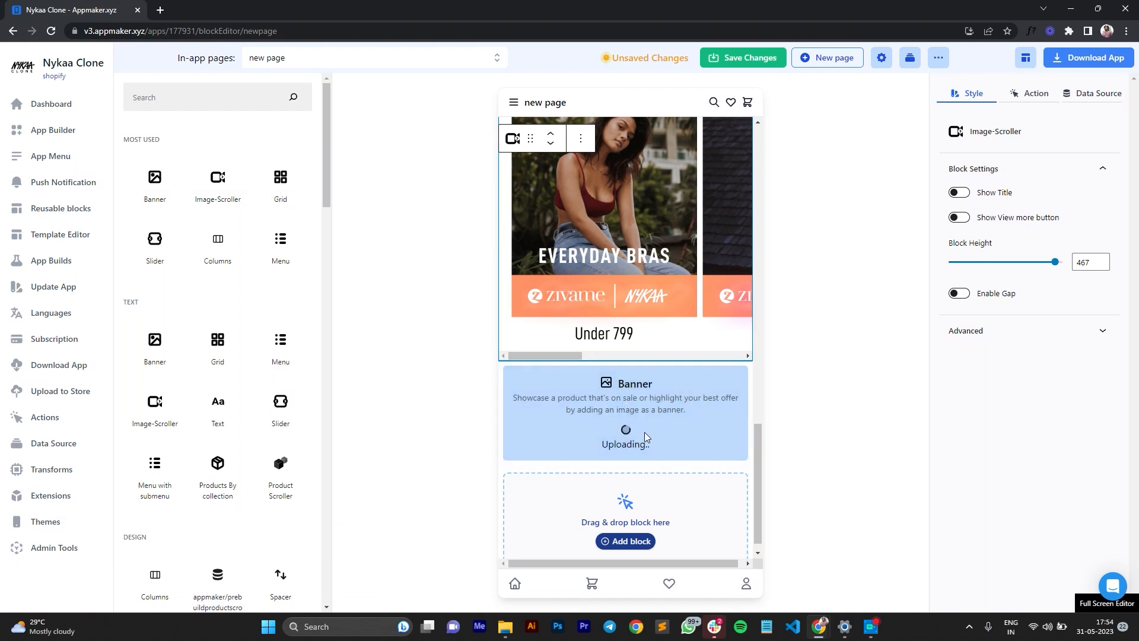
scroll(643, 429, down, 1)
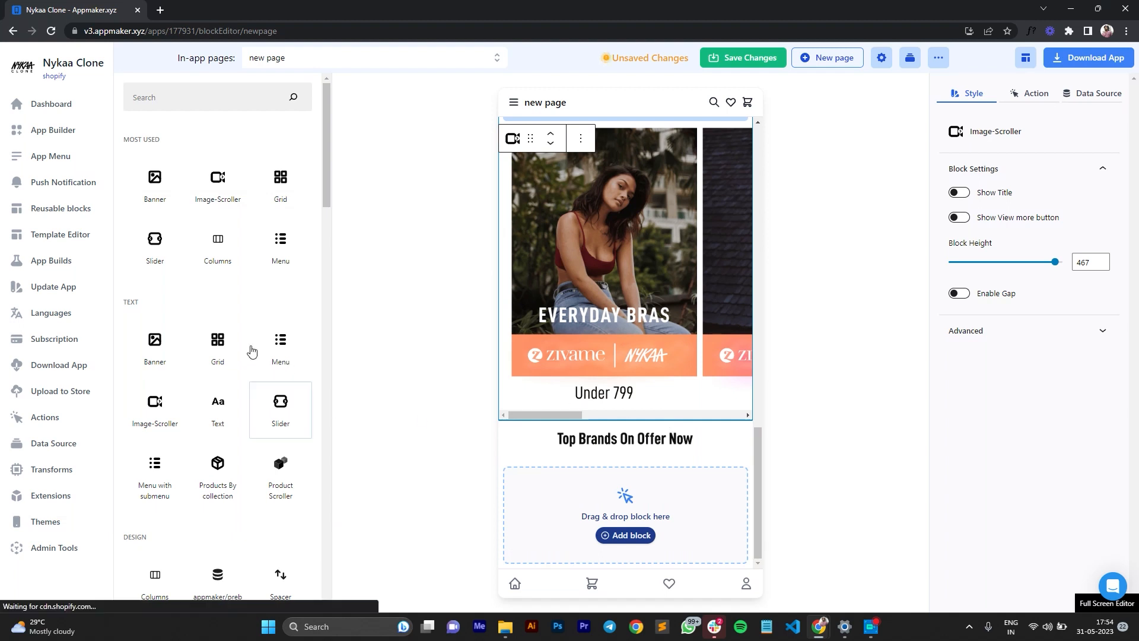
Step: Add a three-column Grid block below the Top Brands On Offer Now banner and upload the Frame 31 to Frame 39 images into it
drag(218, 344, 611, 483)
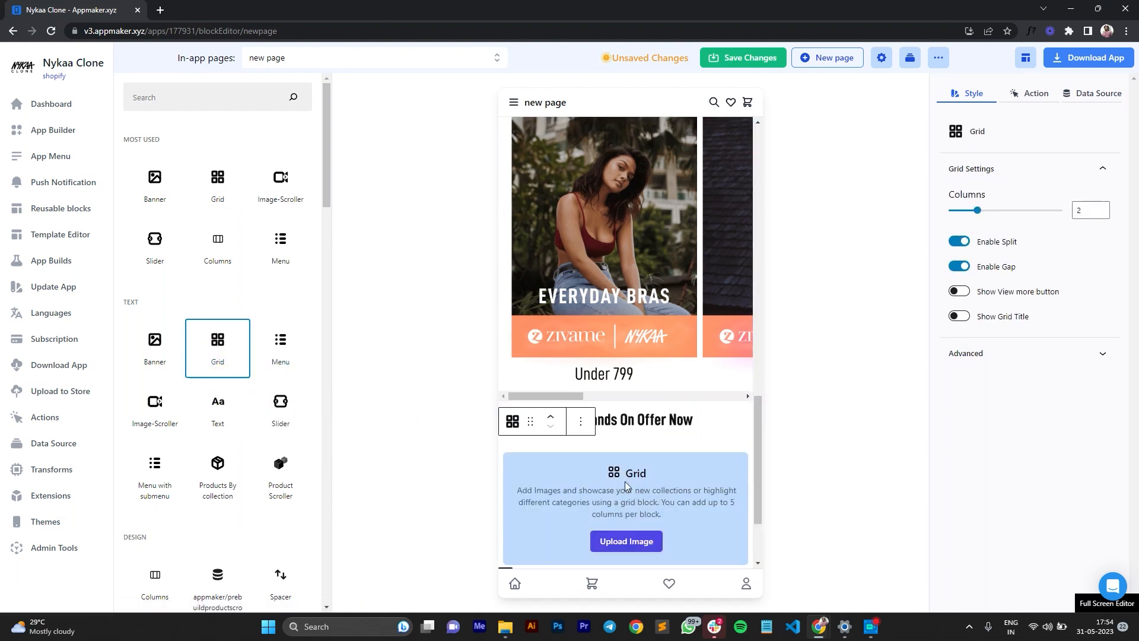
scroll(609, 477, down, 2)
click(505, 627)
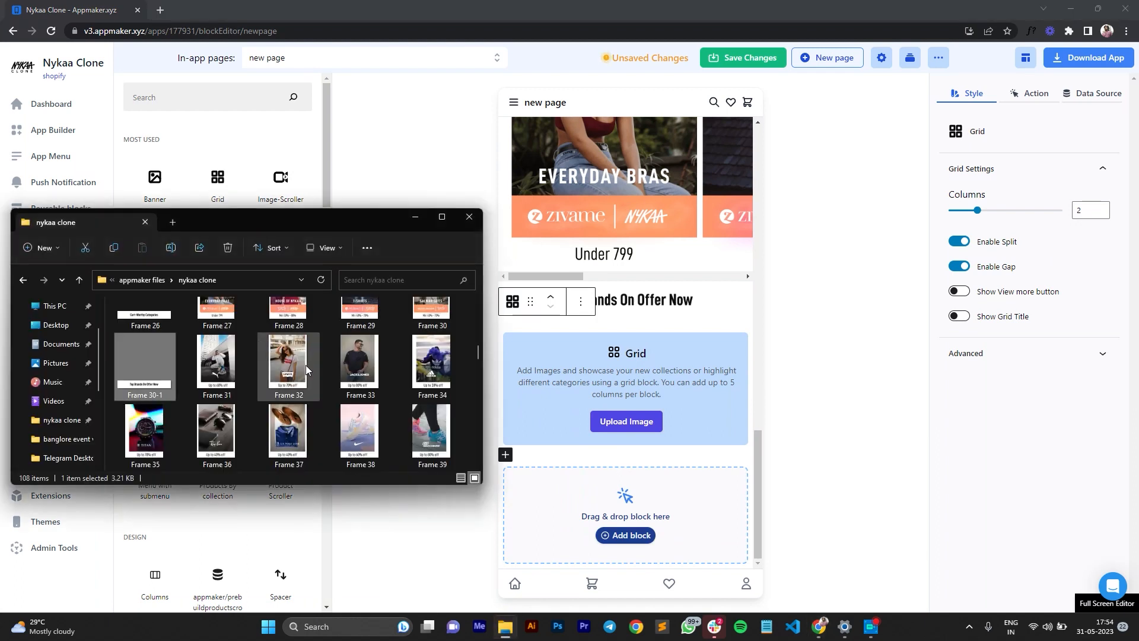
click(218, 369)
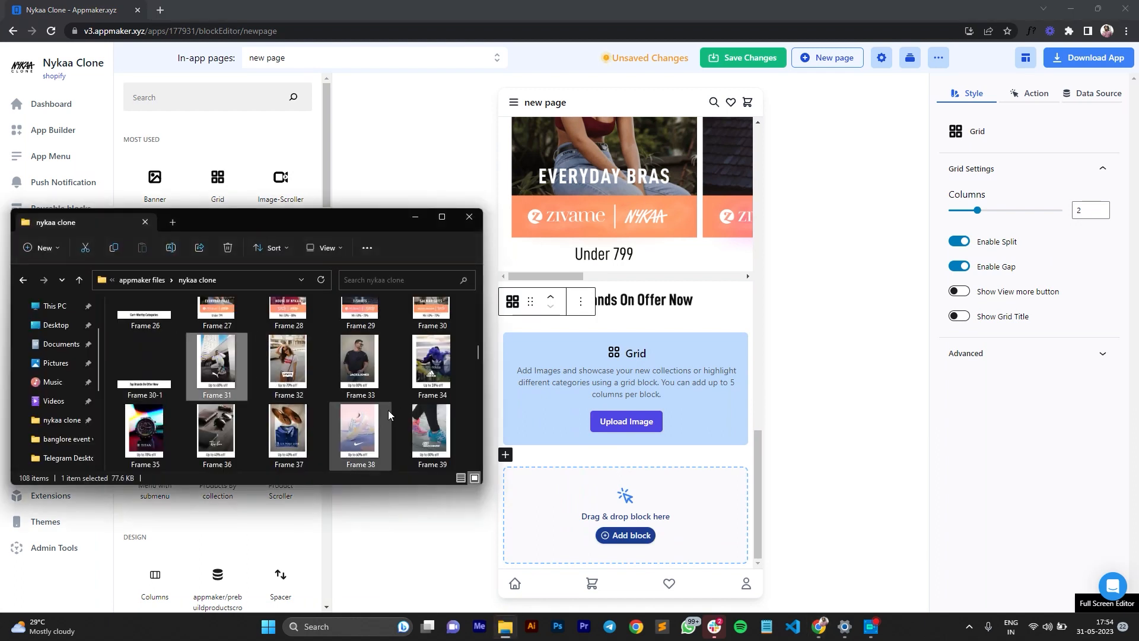
scroll(390, 406, down, 1)
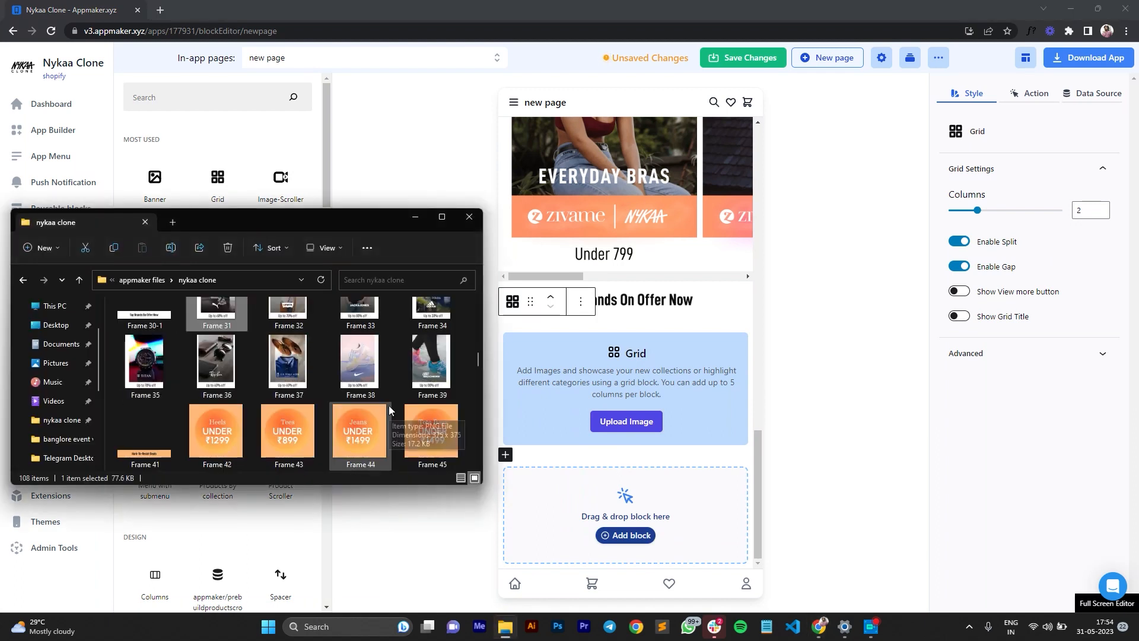
shift+click(435, 373)
drag(220, 312, 595, 370)
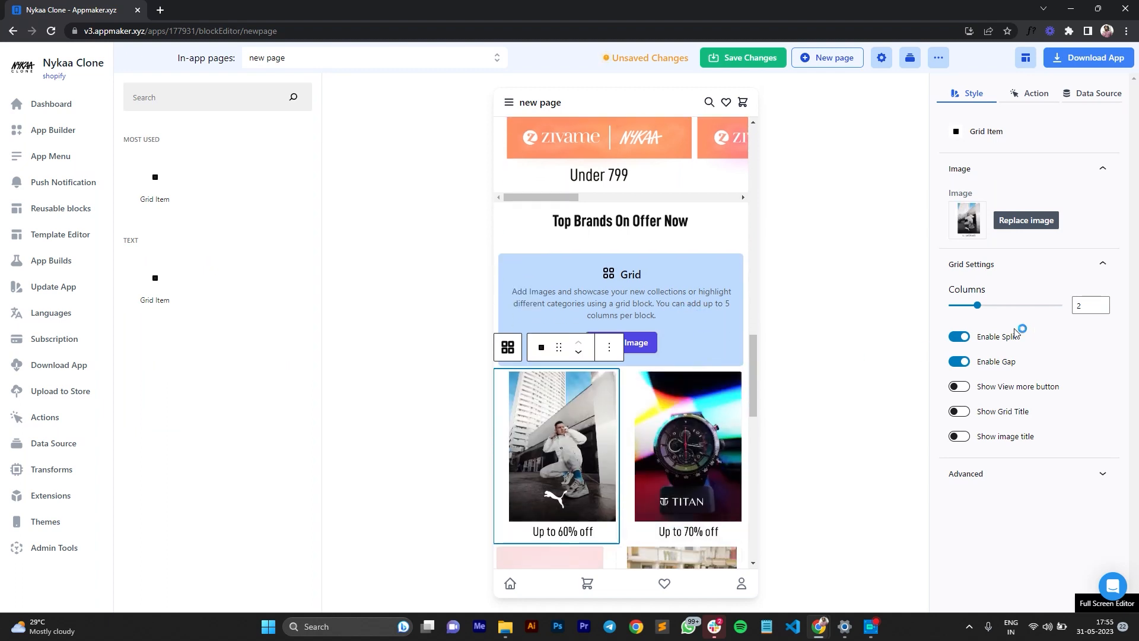
click(1102, 304)
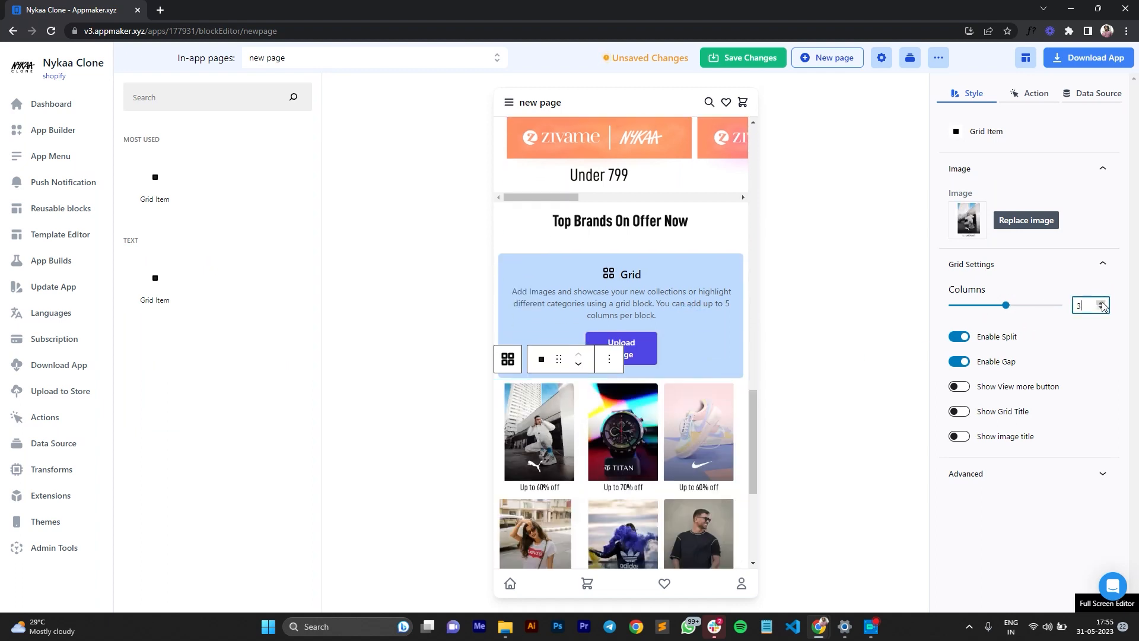
Step: Go through the nine brand images in the new grid one by one and view the last one's action settings
scroll(532, 478, down, 1)
click(532, 365)
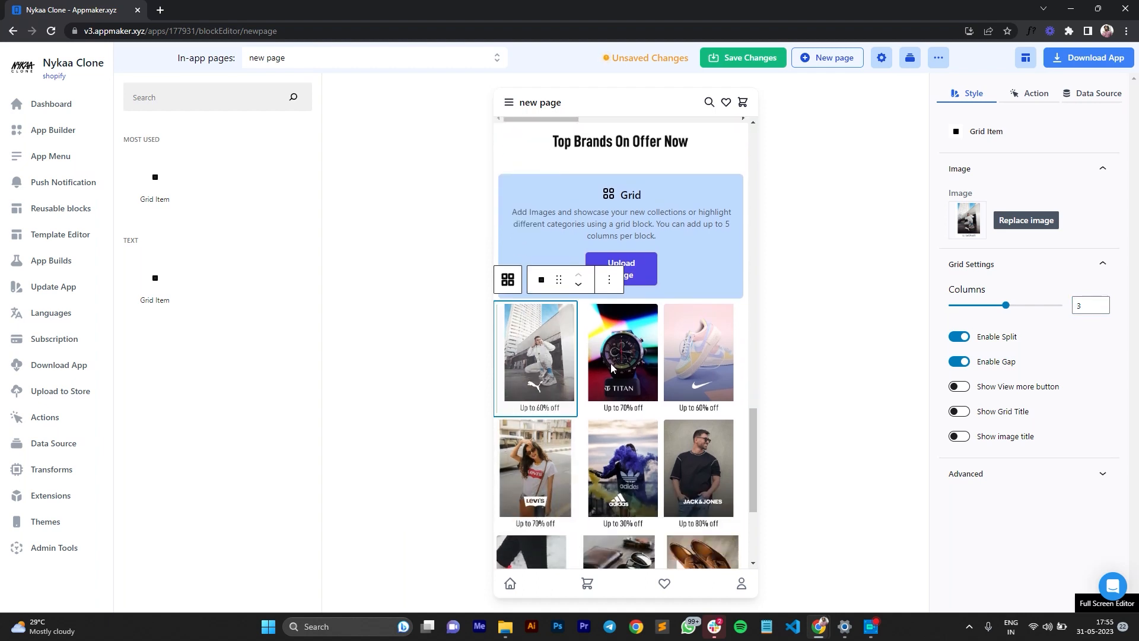
click(625, 364)
click(701, 365)
click(535, 467)
click(622, 466)
click(696, 460)
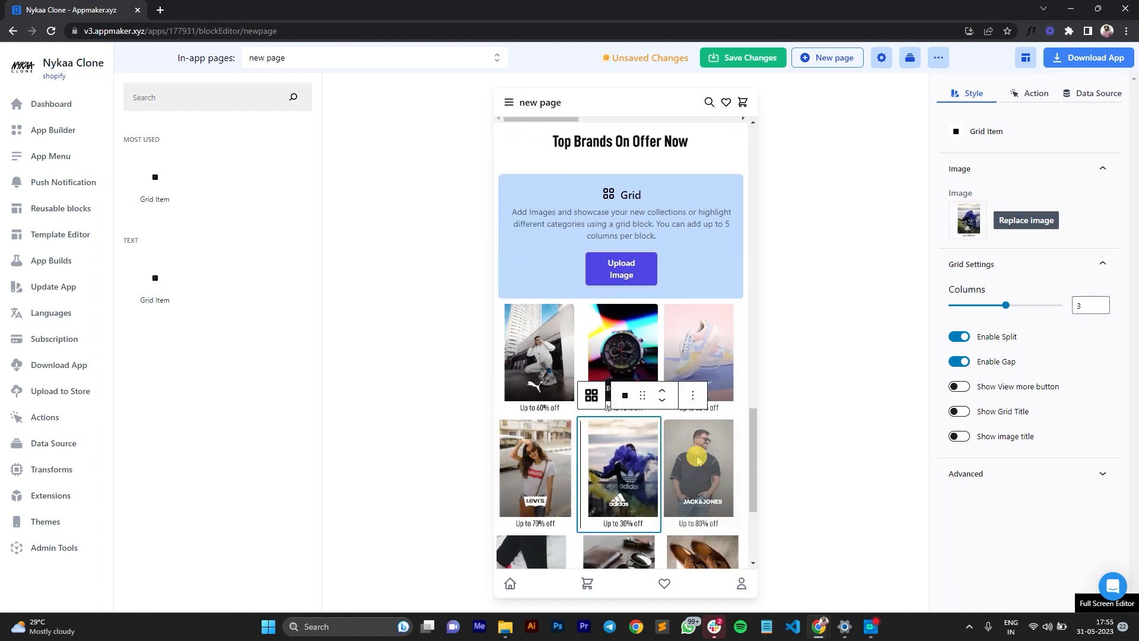
scroll(537, 441, down, 2)
click(535, 440)
click(619, 439)
click(702, 439)
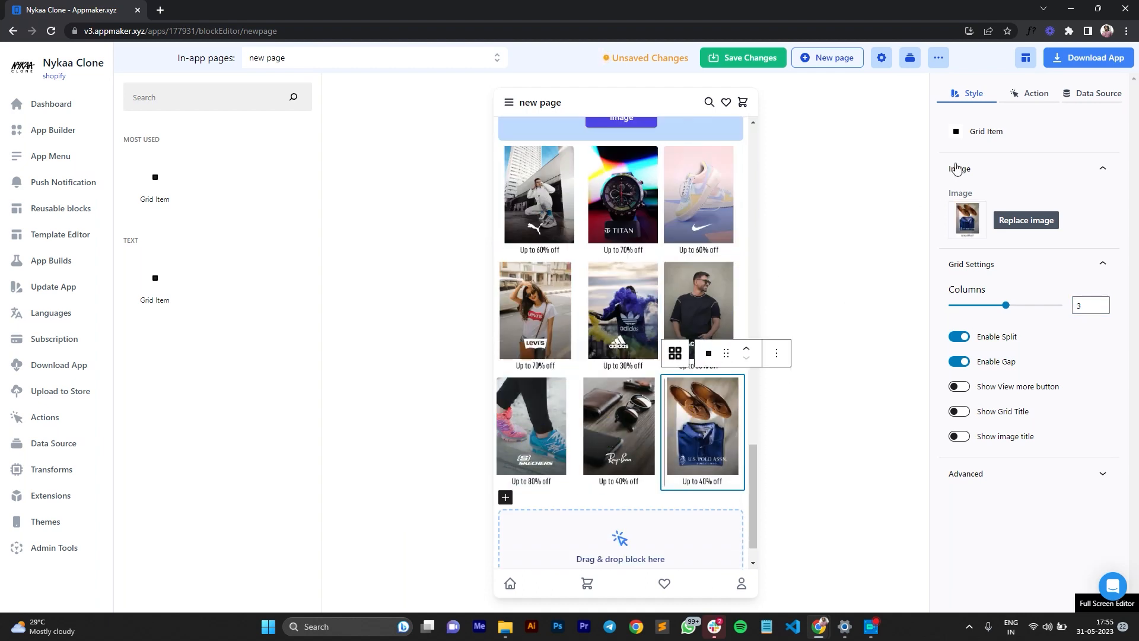
click(1029, 94)
scroll(712, 427, down, 1)
Step: Add a Banner block below the Top Brands grid and upload the Frame 41 image into it
scroll(531, 366, up, 5)
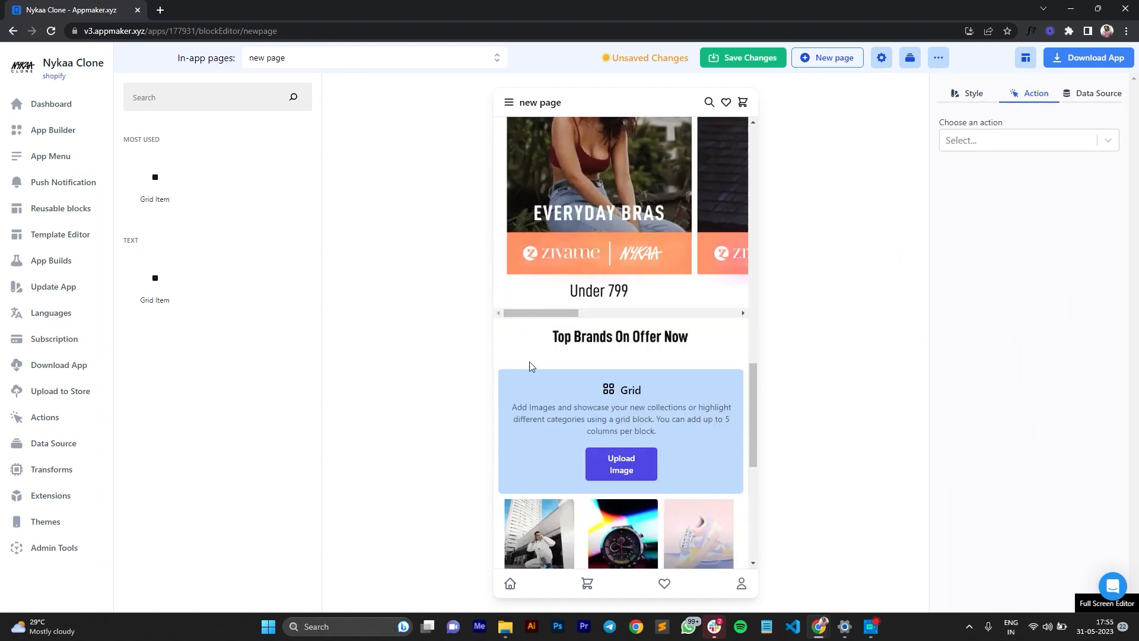
click(533, 405)
scroll(533, 404, down, 5)
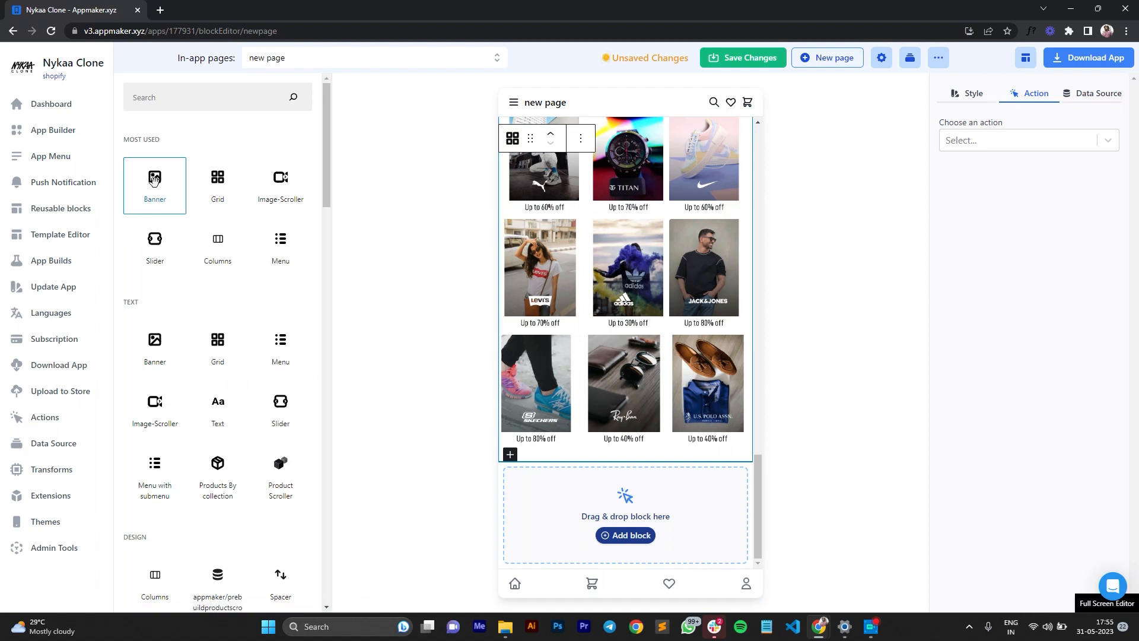
drag(153, 180, 624, 509)
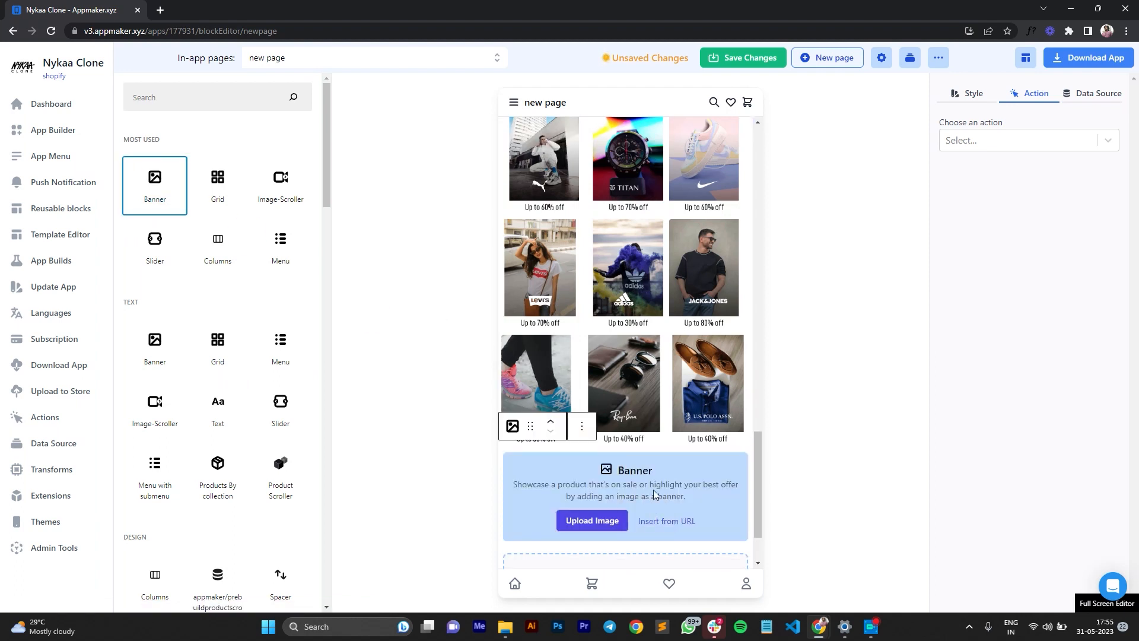
scroll(659, 495, down, 2)
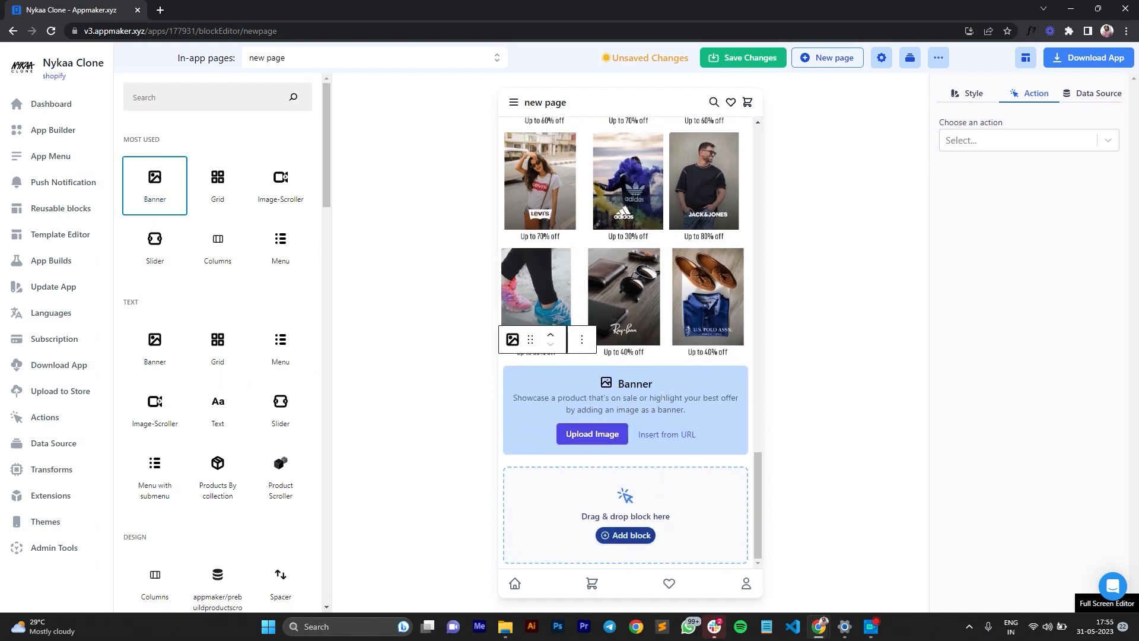
click(498, 628)
scroll(290, 385, down, 1)
drag(146, 365, 661, 395)
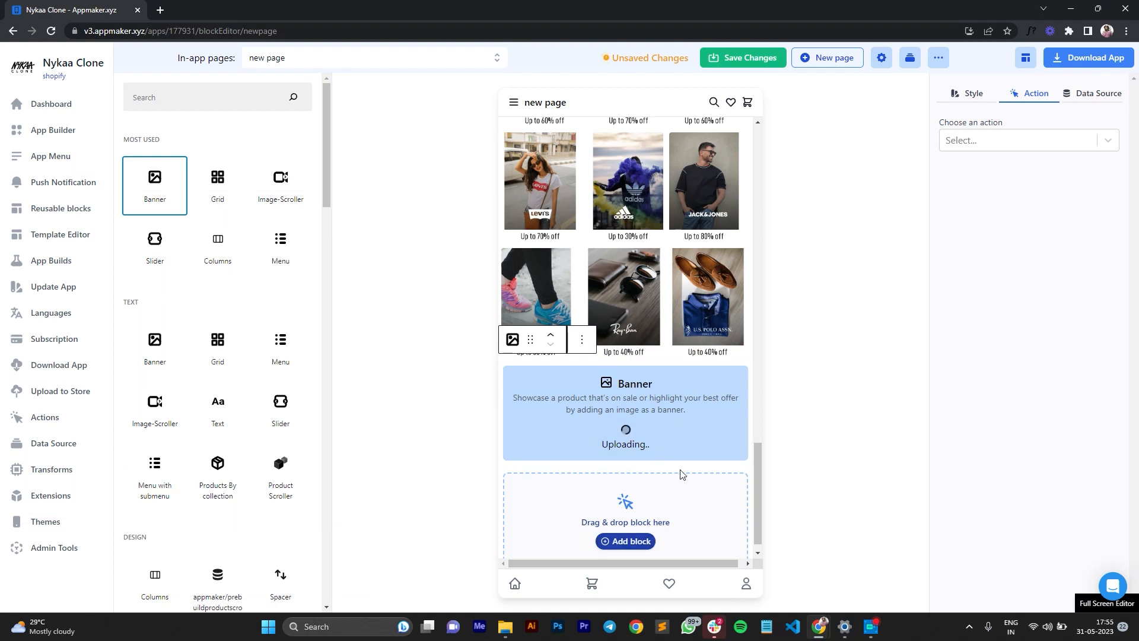
scroll(682, 474, down, 1)
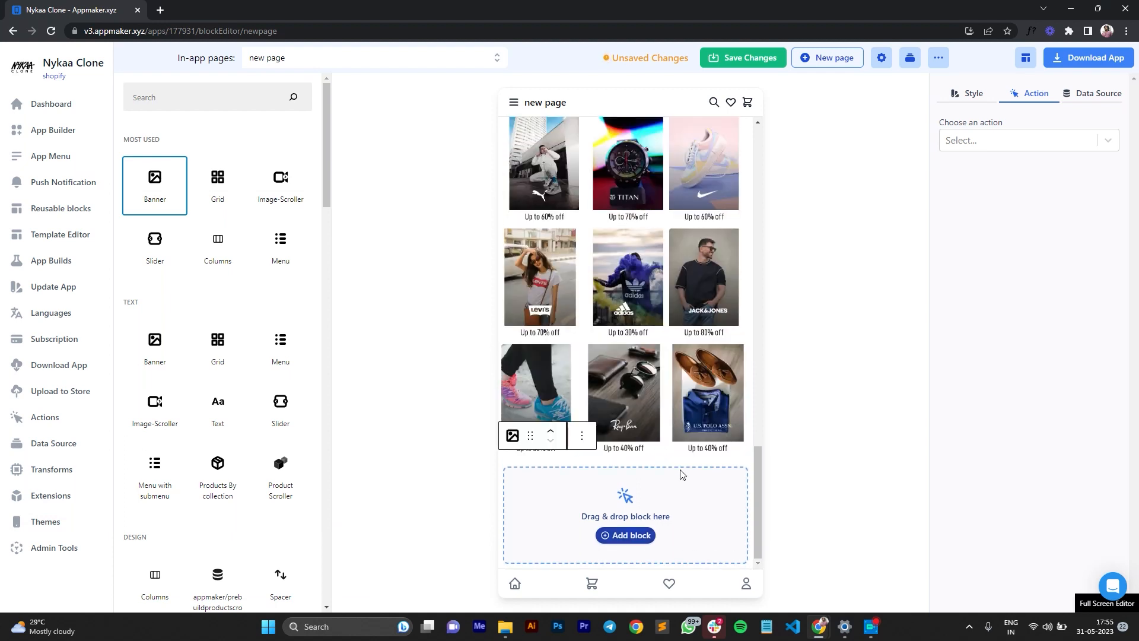
Step: Add a Grid block below the Hard-To-Resist Deals banner and upload the Frame 42 to Frame 50 images into it
drag(226, 190, 628, 518)
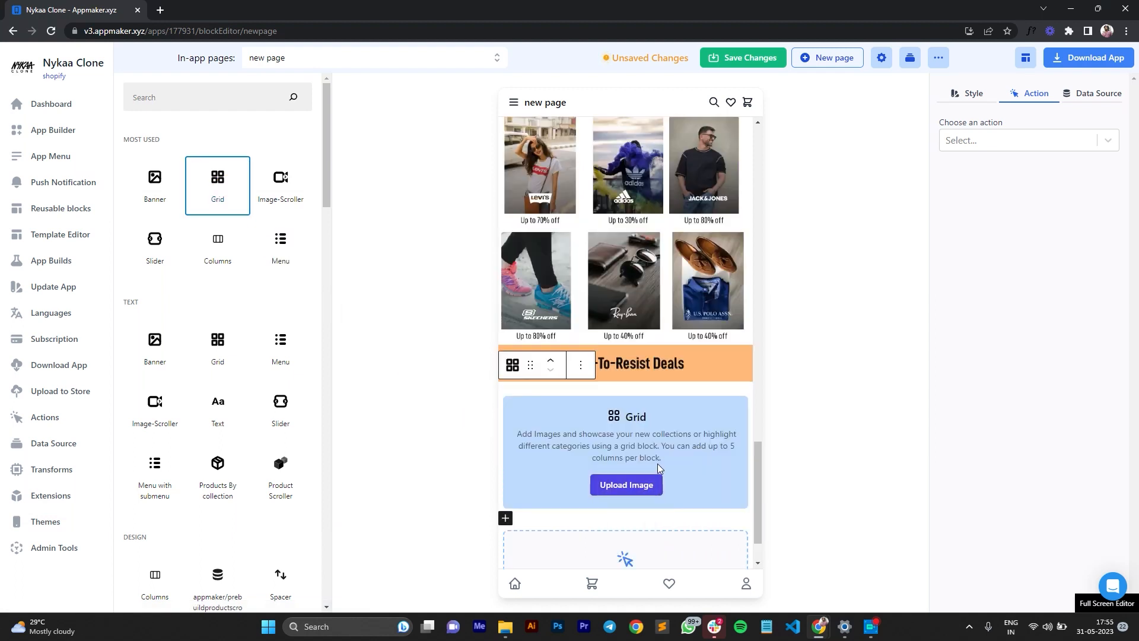
scroll(657, 464, down, 2)
click(505, 626)
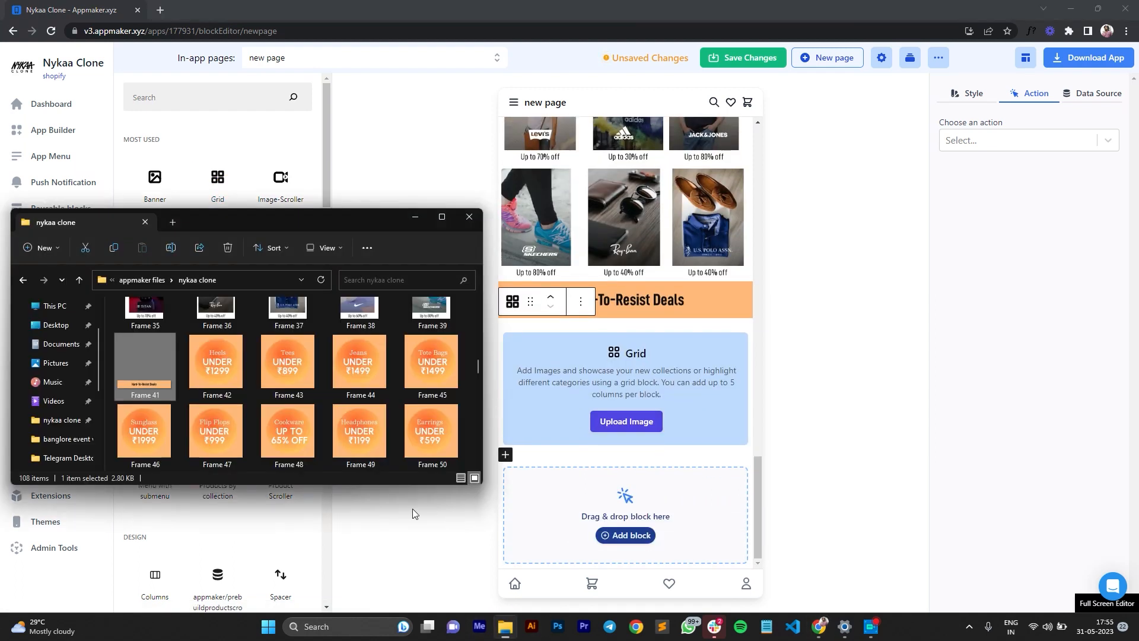
click(217, 365)
scroll(374, 387, down, 1)
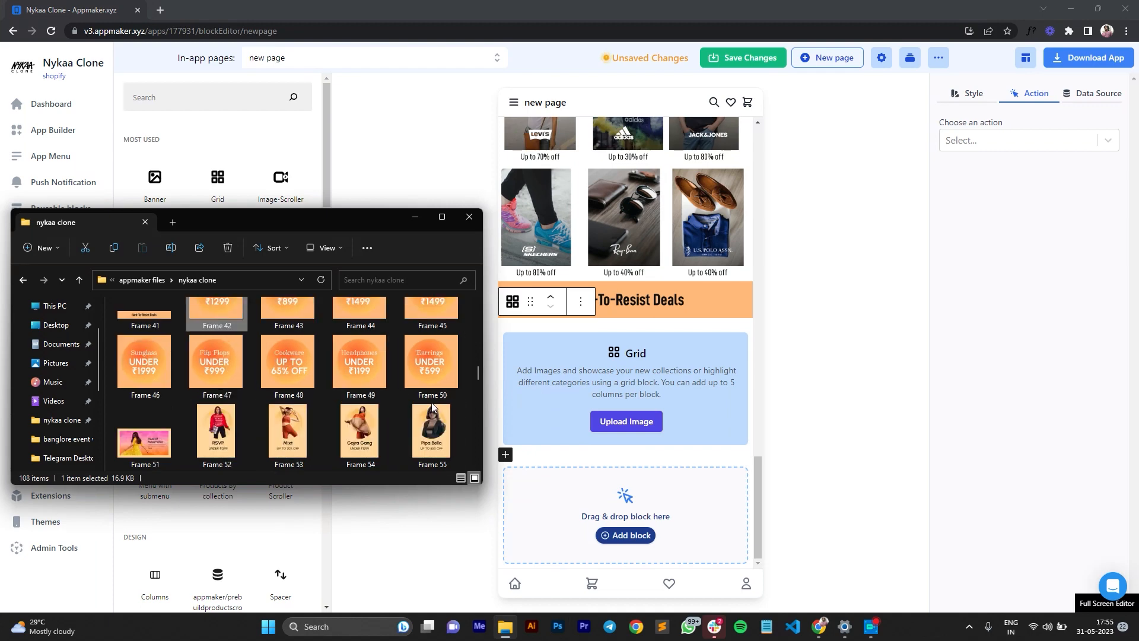
shift+click(437, 370)
drag(296, 359, 591, 395)
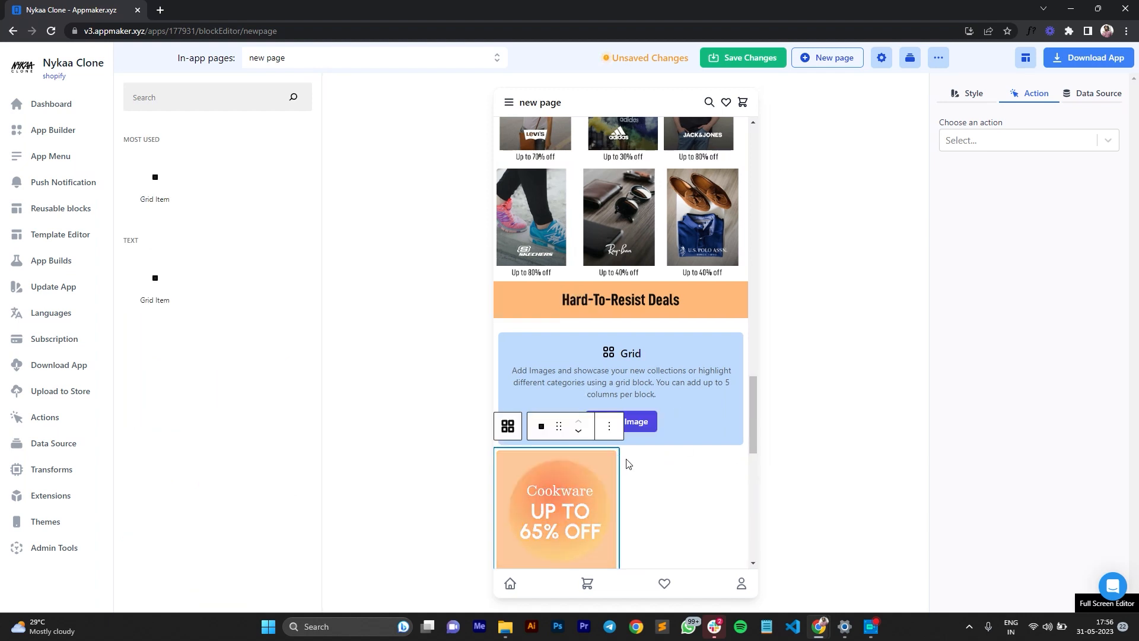
Step: Set the Hard-To-Resist Deals grid to 3 columns
scroll(632, 464, down, 1)
click(966, 100)
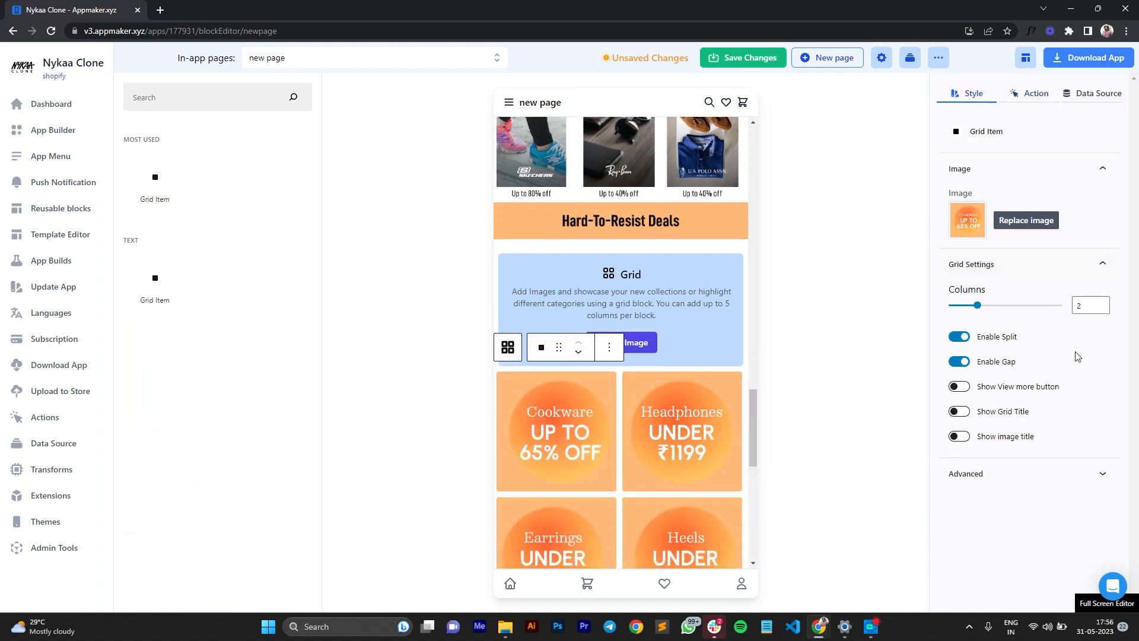
click(1102, 304)
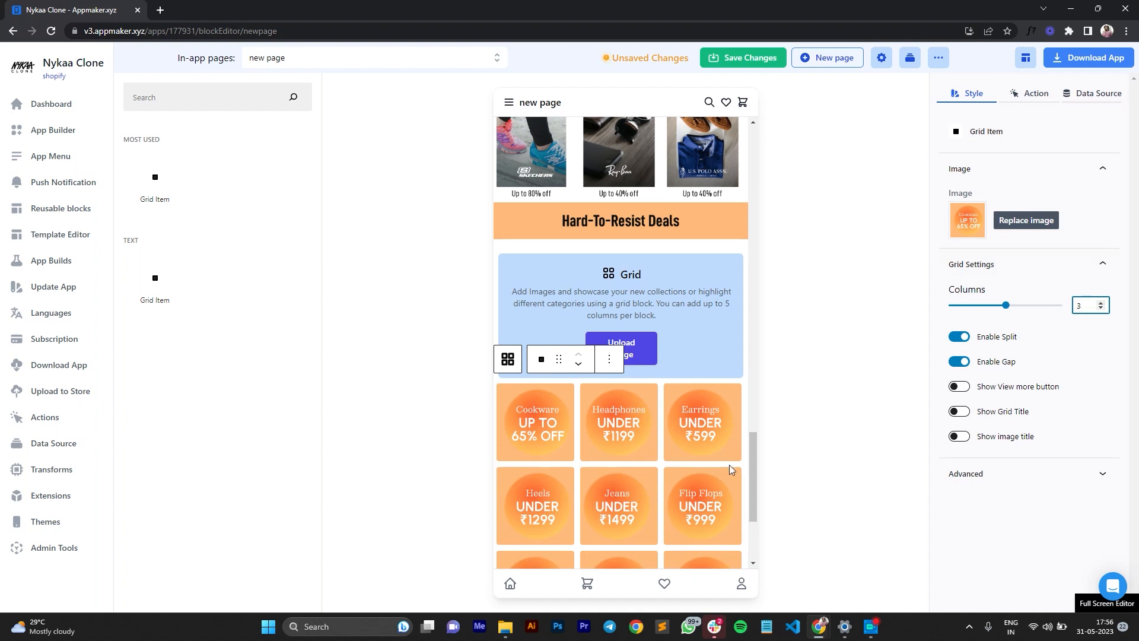
scroll(603, 439, down, 2)
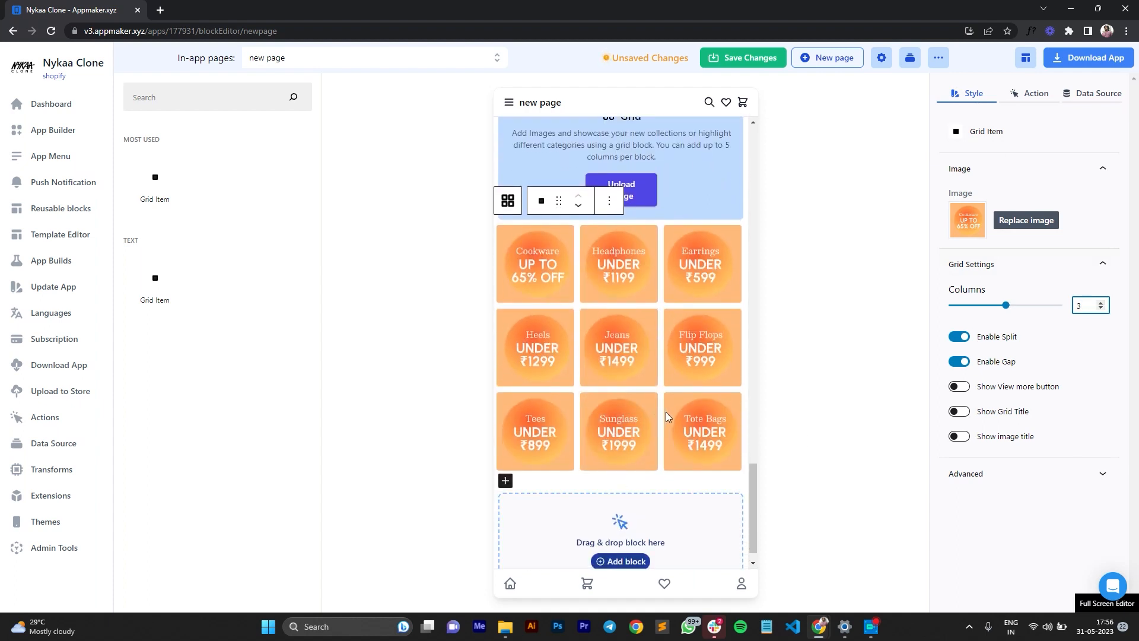
Step: View the action settings of the Cookware image in the Hard-To-Resist Deals grid
scroll(674, 420, up, 1)
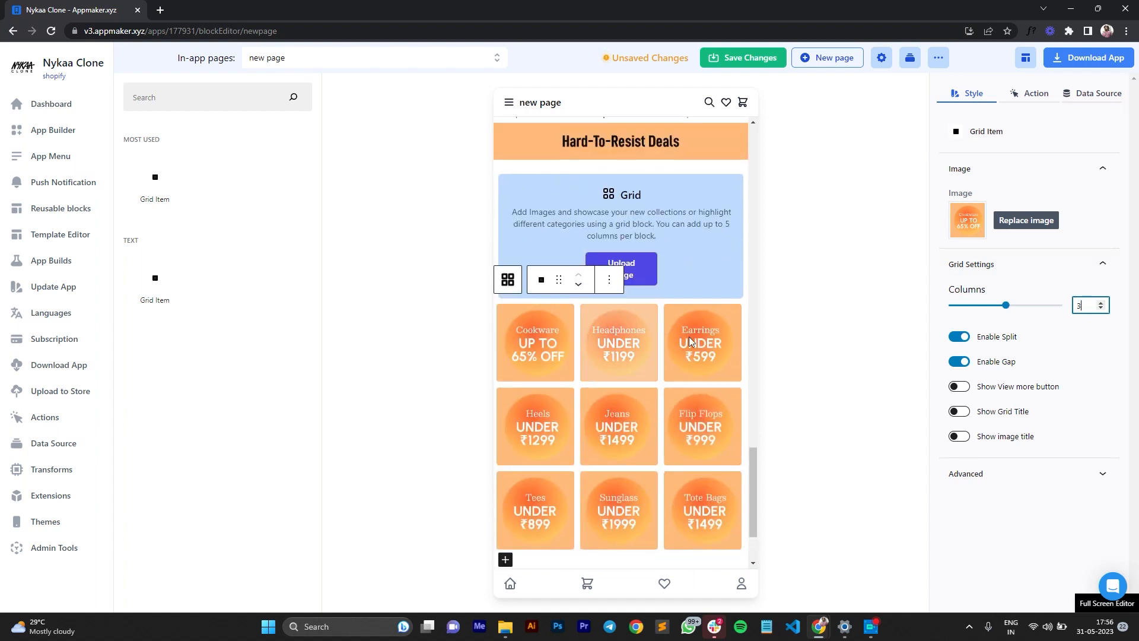
click(1022, 93)
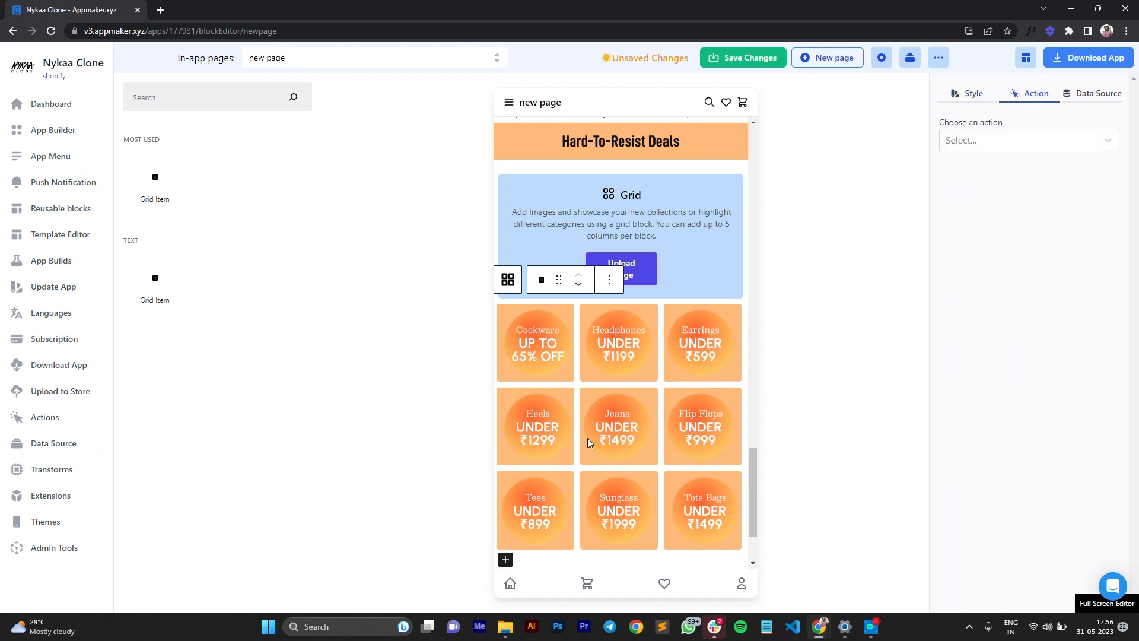
scroll(594, 415, down, 1)
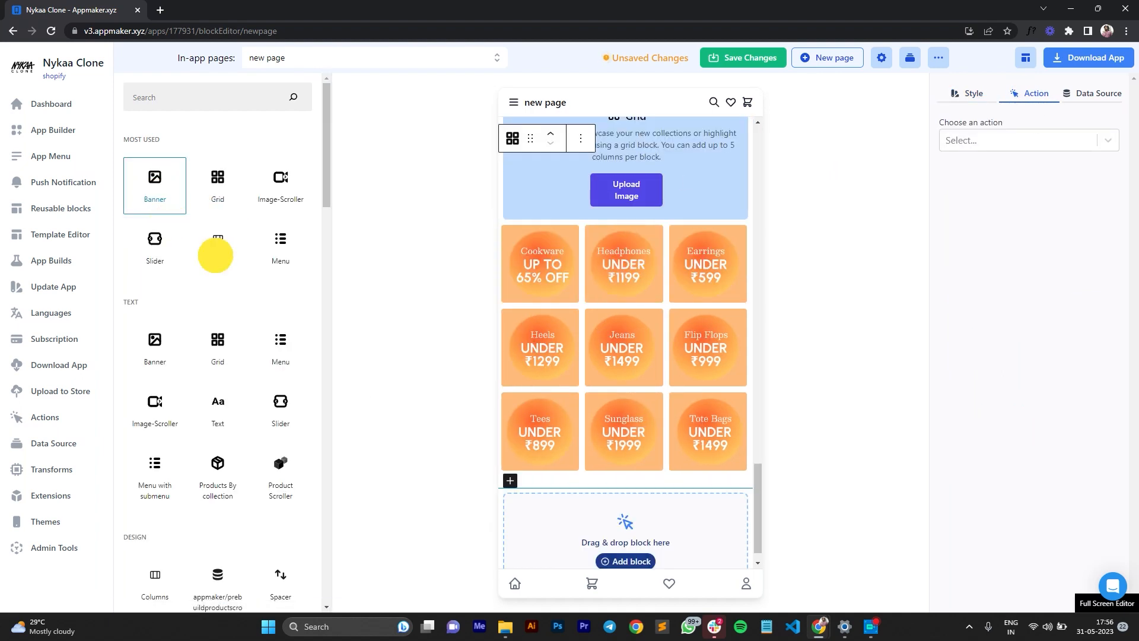
Step: Add a Banner block below the Hard-To-Resist Deals grid and upload the Frame 51 image into it
drag(216, 255, 614, 508)
scroll(629, 498, down, 2)
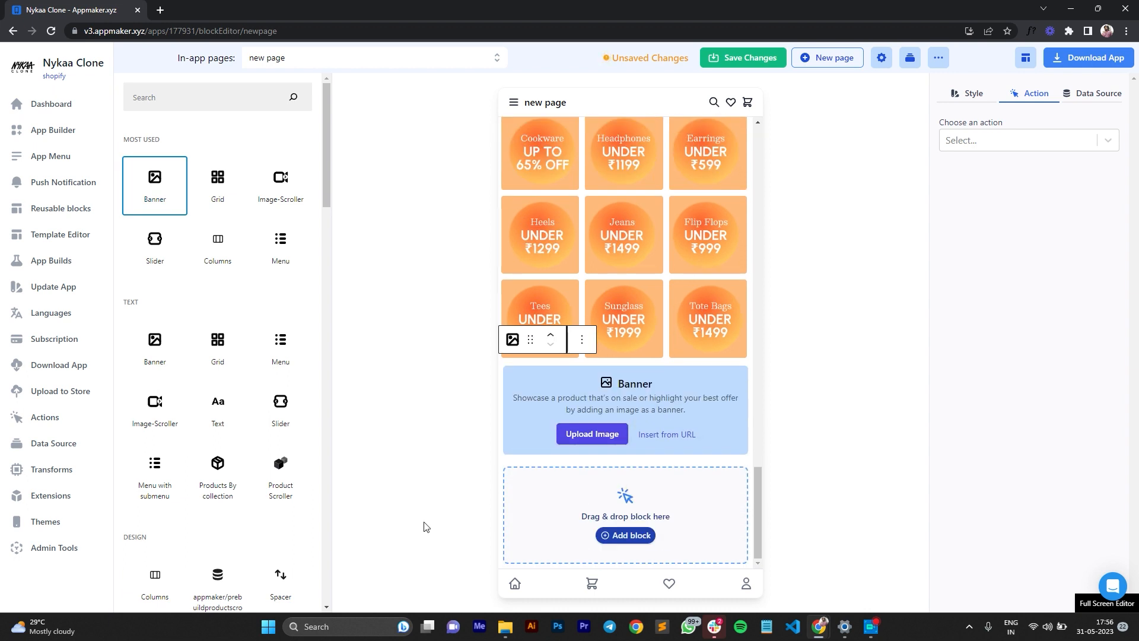
click(504, 626)
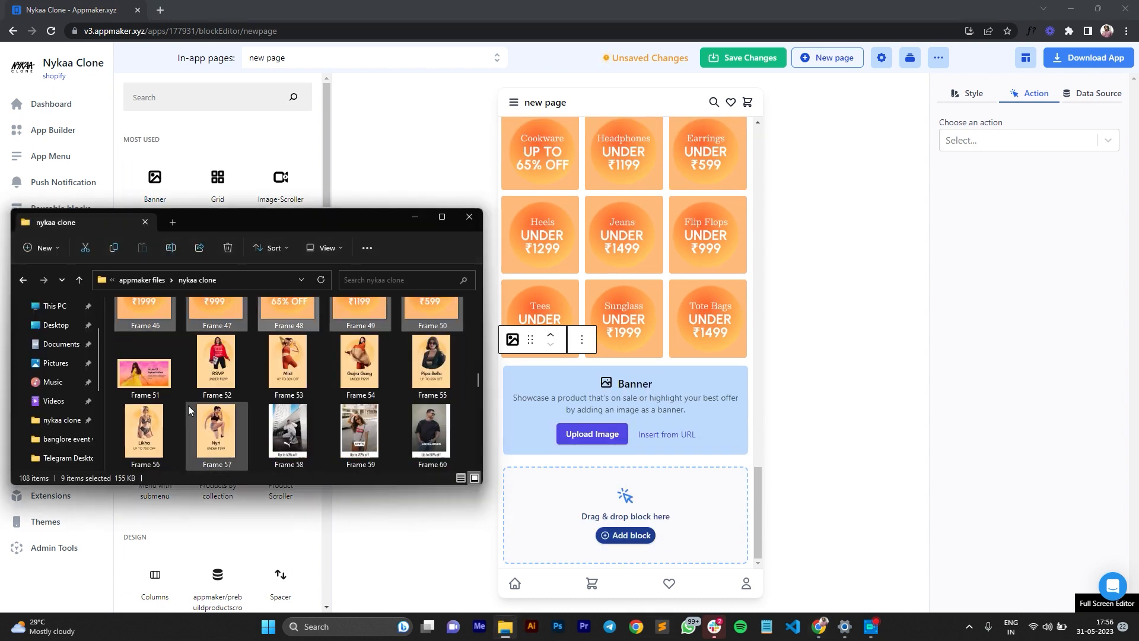
click(143, 373)
drag(136, 399, 610, 421)
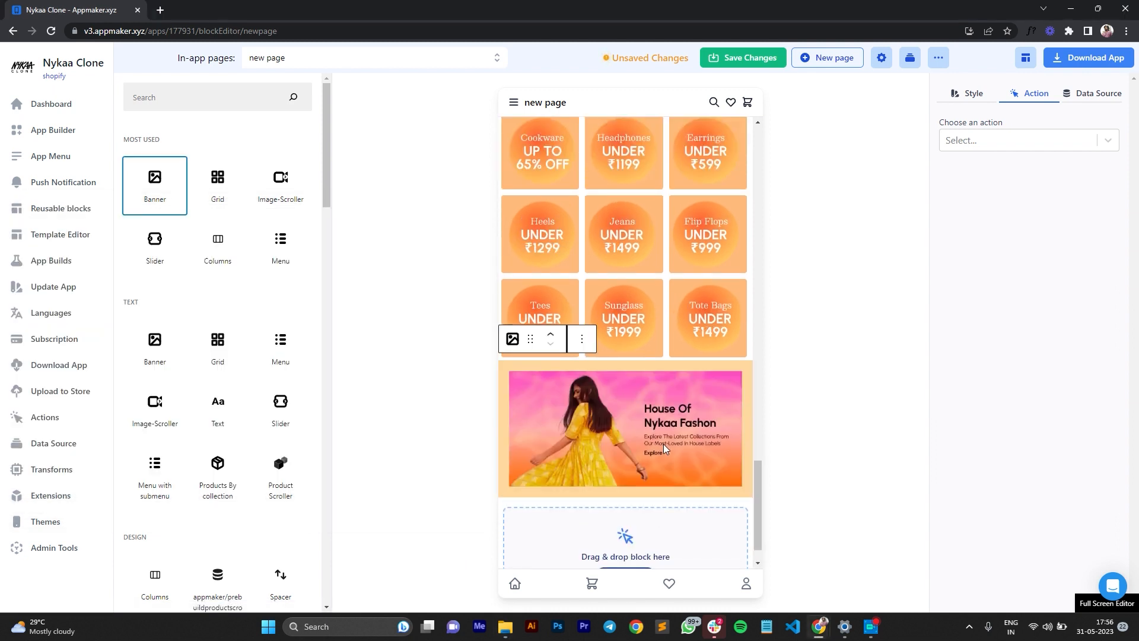
Step: Set the House Of Nykaa Fashon banner's action to Open search page
scroll(664, 444, down, 1)
click(664, 401)
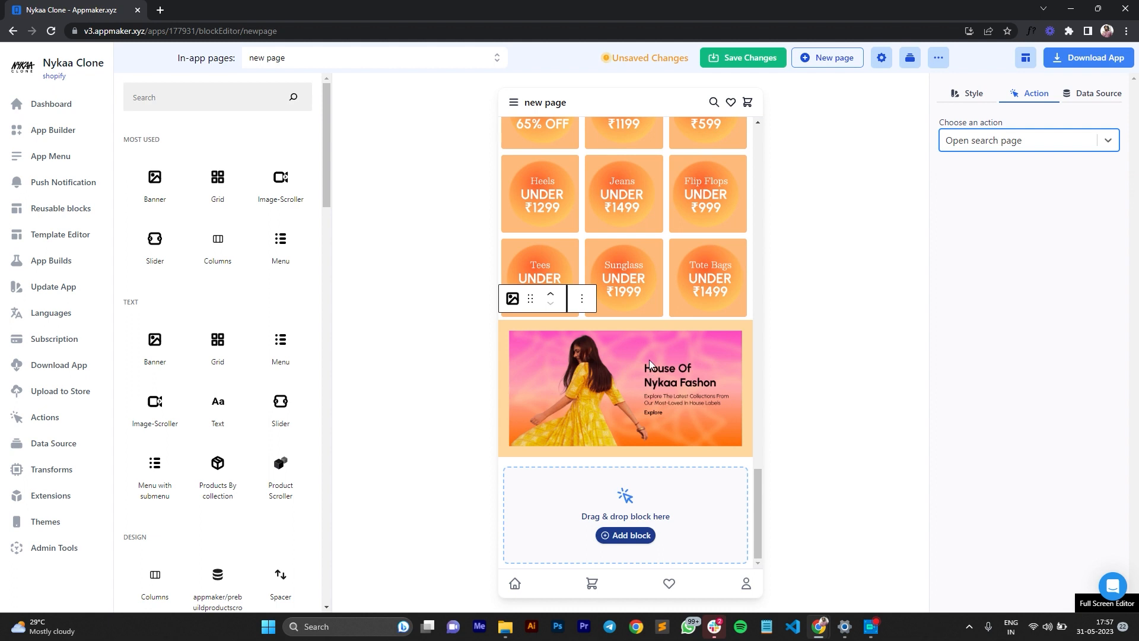
click(648, 360)
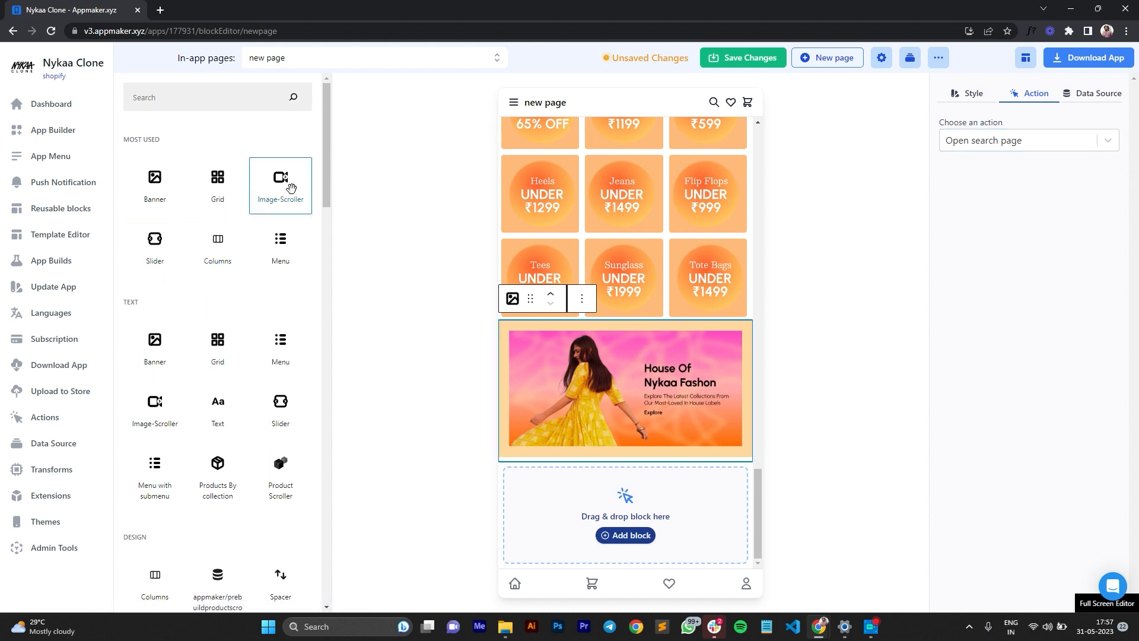
Step: Add an Image-Scroller block below the House Of Nykaa Fashon banner and upload the Frame 52 to Frame 57 images into it
drag(276, 178, 598, 488)
scroll(640, 435, down, 1)
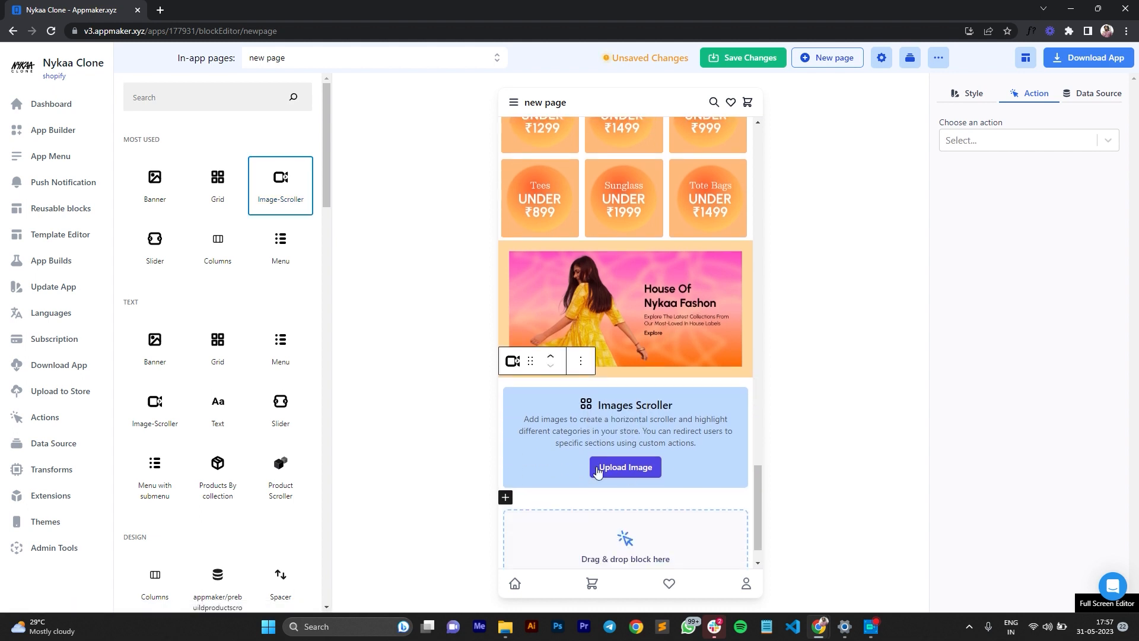
scroll(667, 453, down, 1)
click(505, 626)
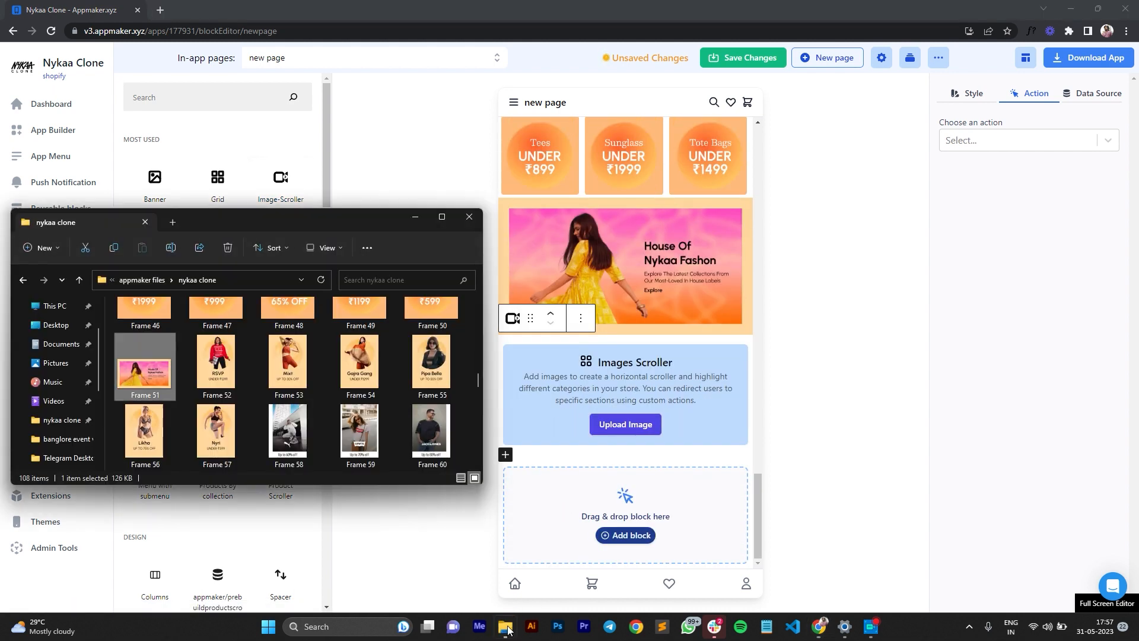
click(235, 380)
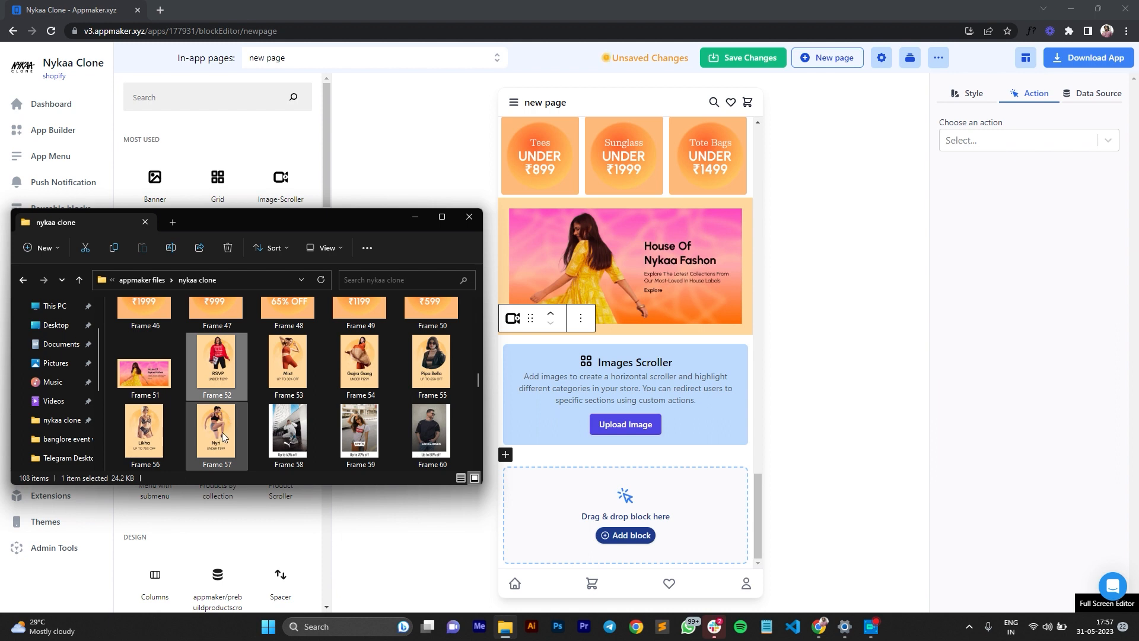
shift+click(222, 432)
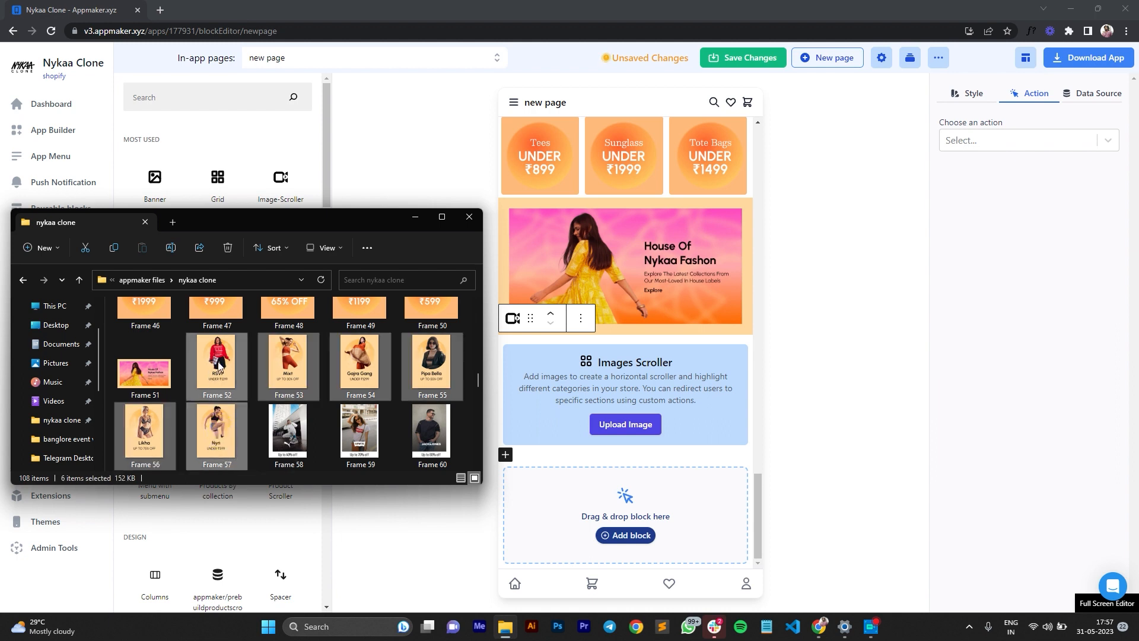
drag(216, 365, 603, 382)
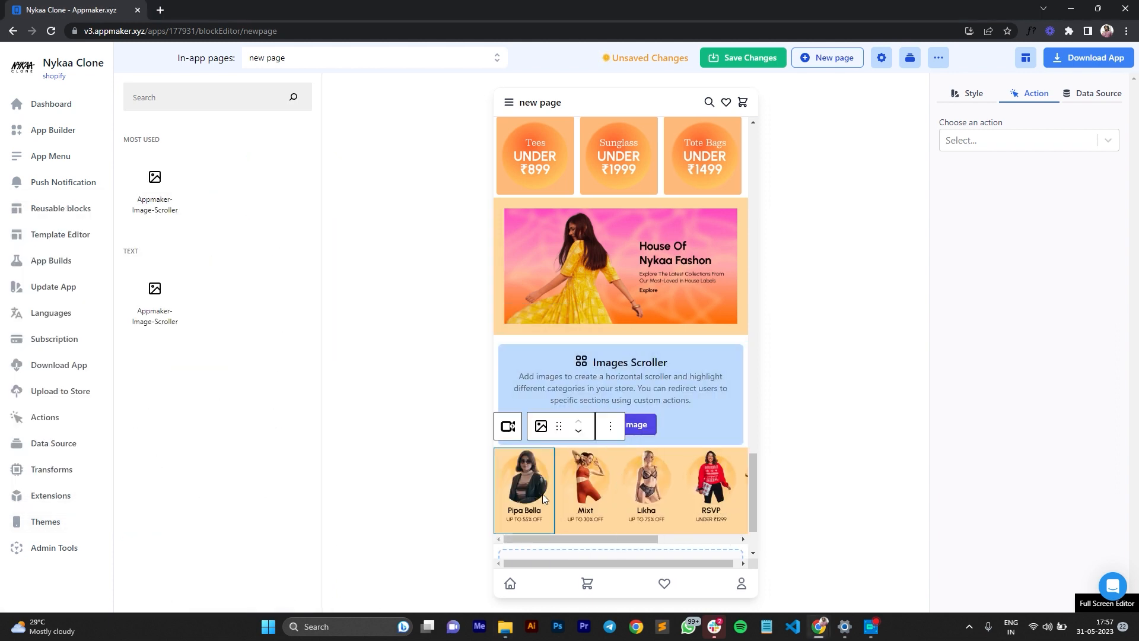
Step: Go through the images in the new scroller one by one and check their action settings
click(592, 486)
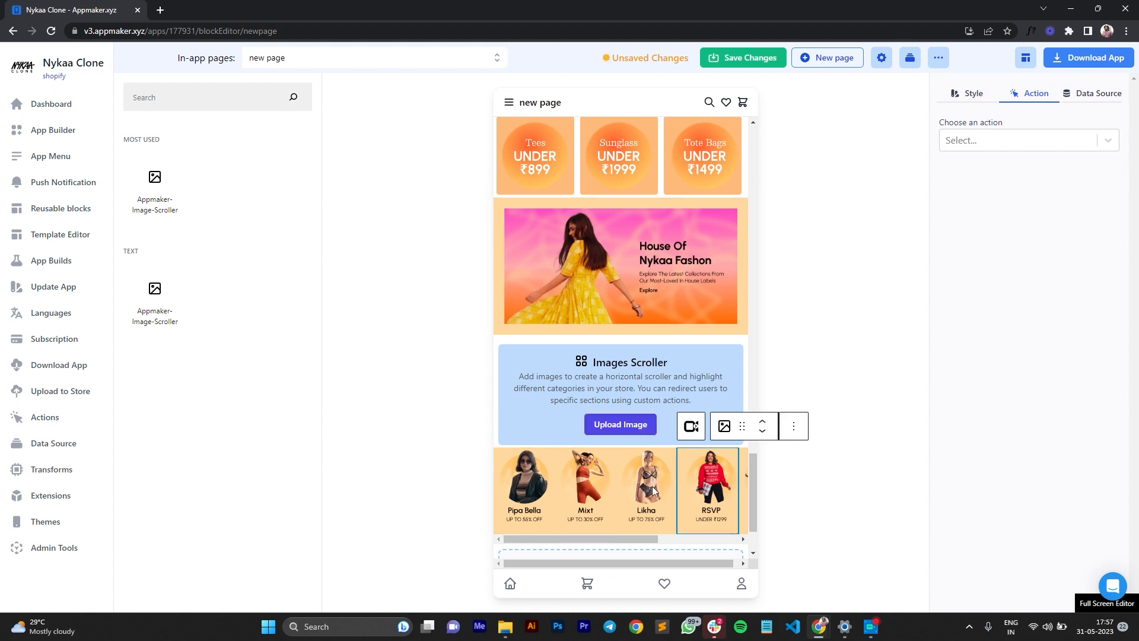
click(641, 493)
click(599, 496)
click(534, 496)
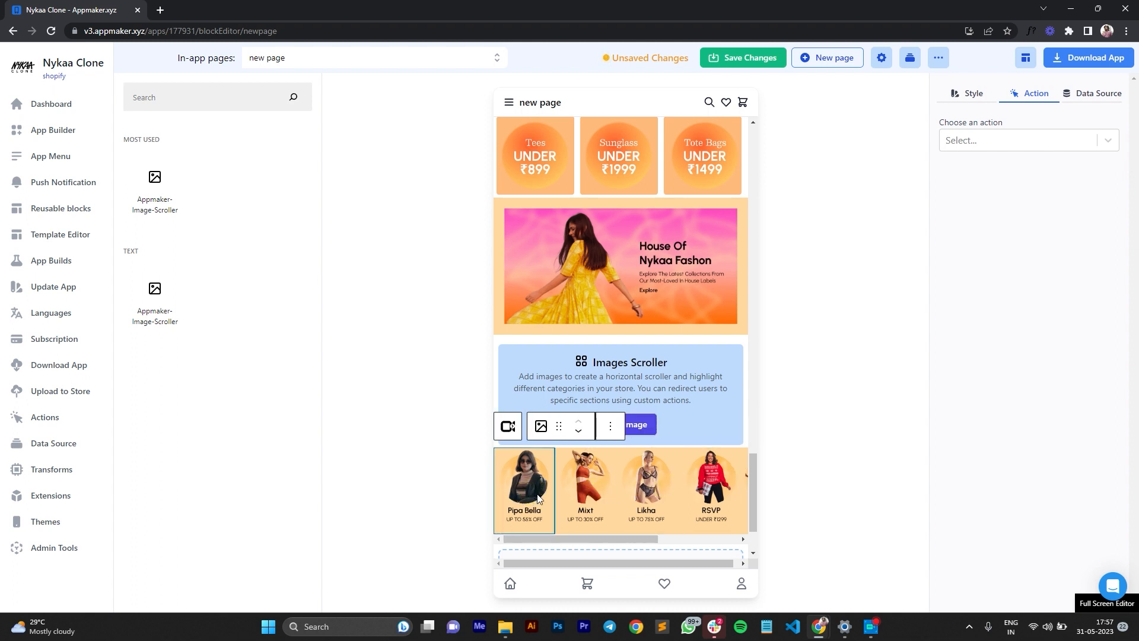
Step: Add a Grid block below the image scroller and upload the Frame 58 to Frame 66 images into it
scroll(593, 451, down, 2)
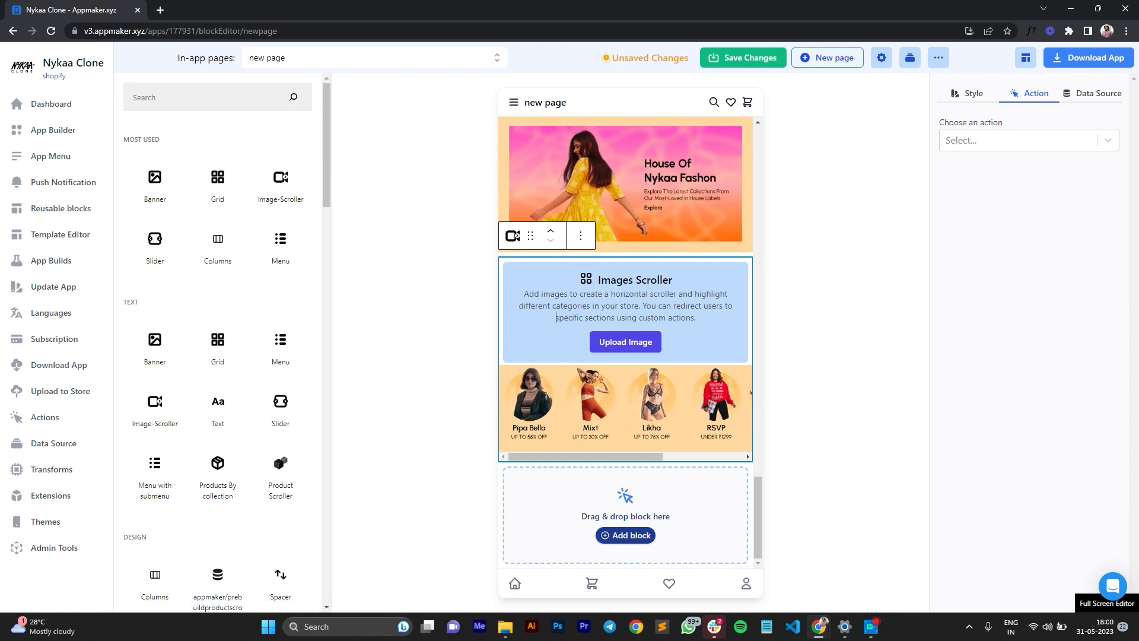
drag(219, 183, 595, 492)
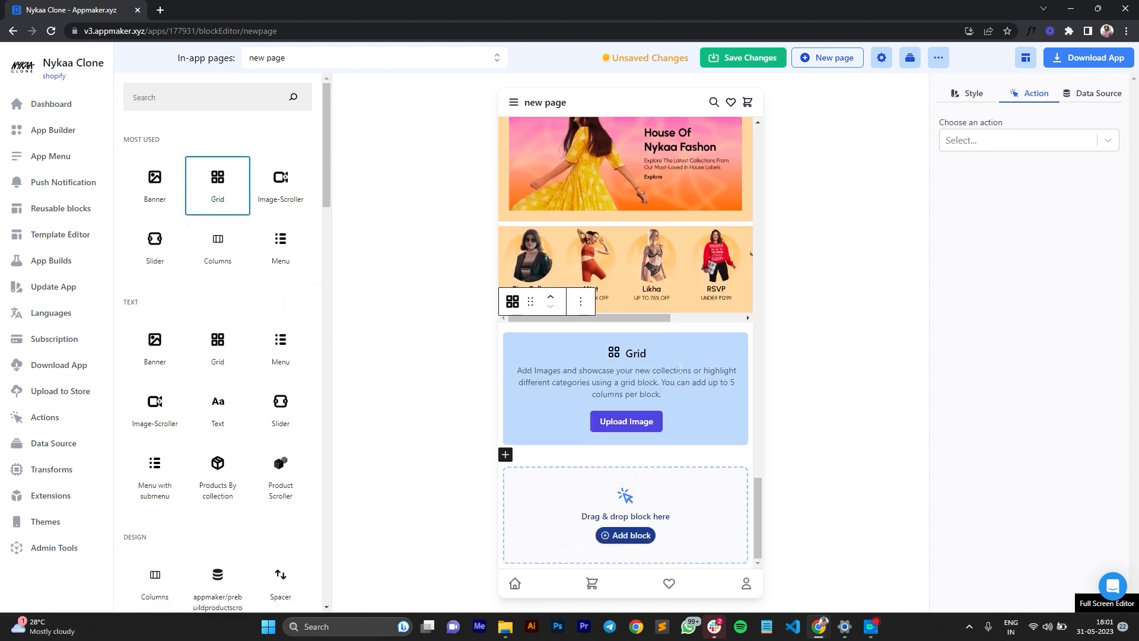
click(504, 627)
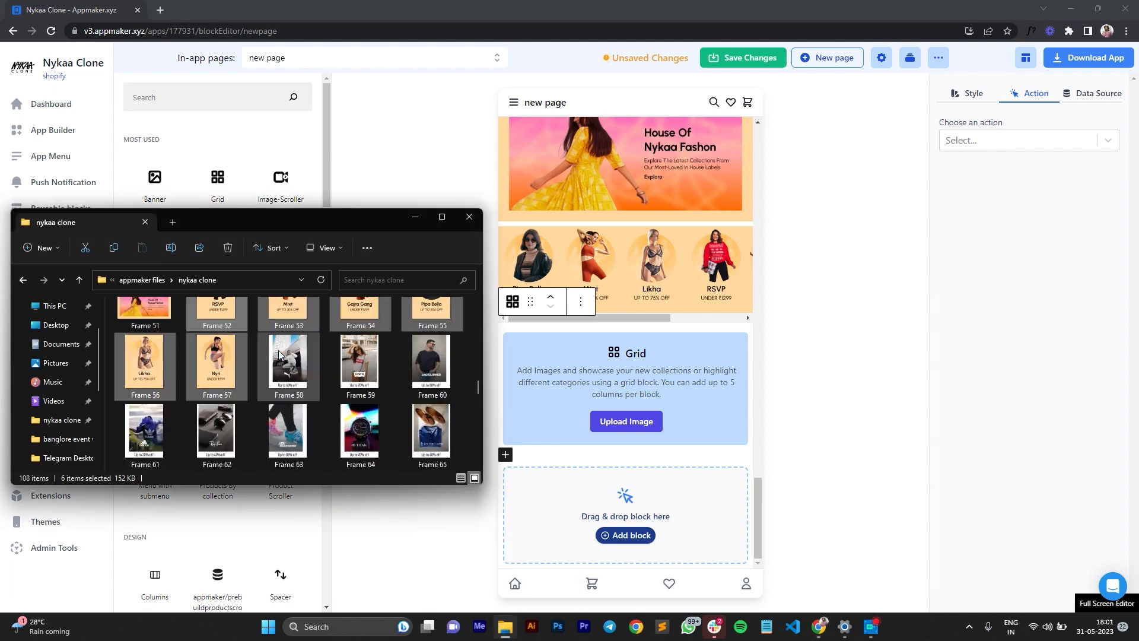
click(295, 368)
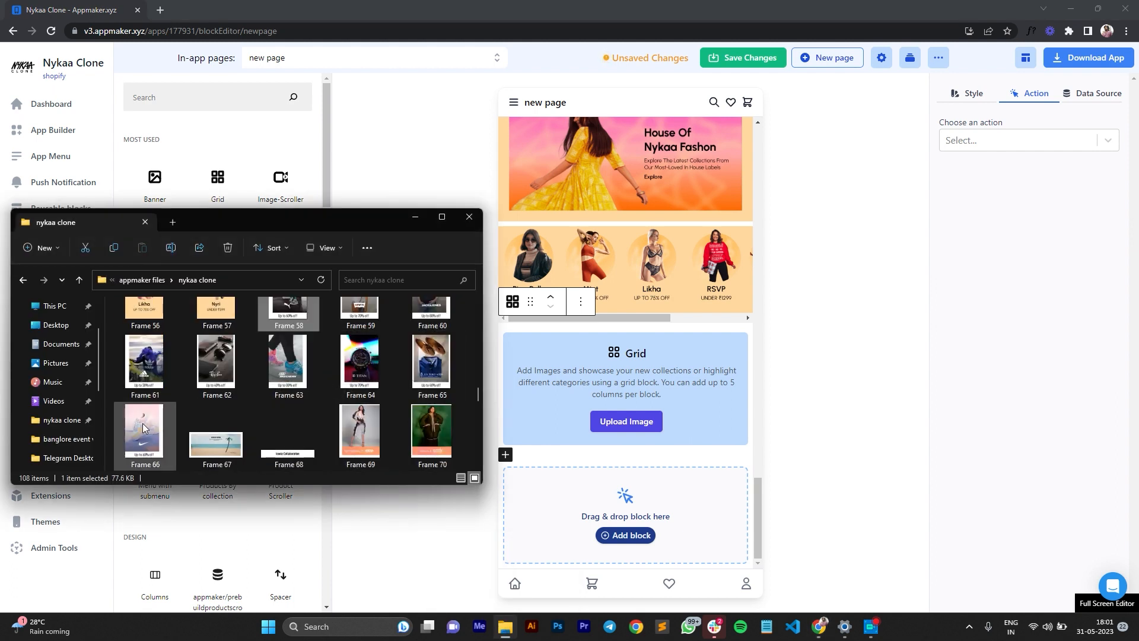
shift+click(145, 428)
drag(215, 364, 585, 403)
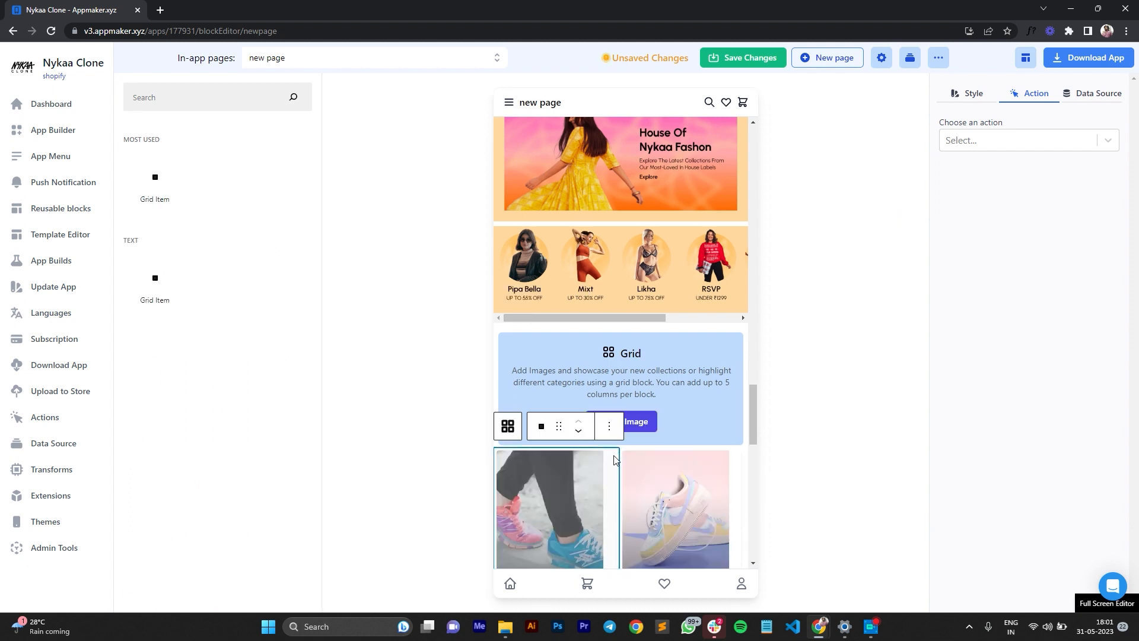
Step: Set the new brand offers grid to 3 columns
scroll(689, 401, down, 2)
click(703, 315)
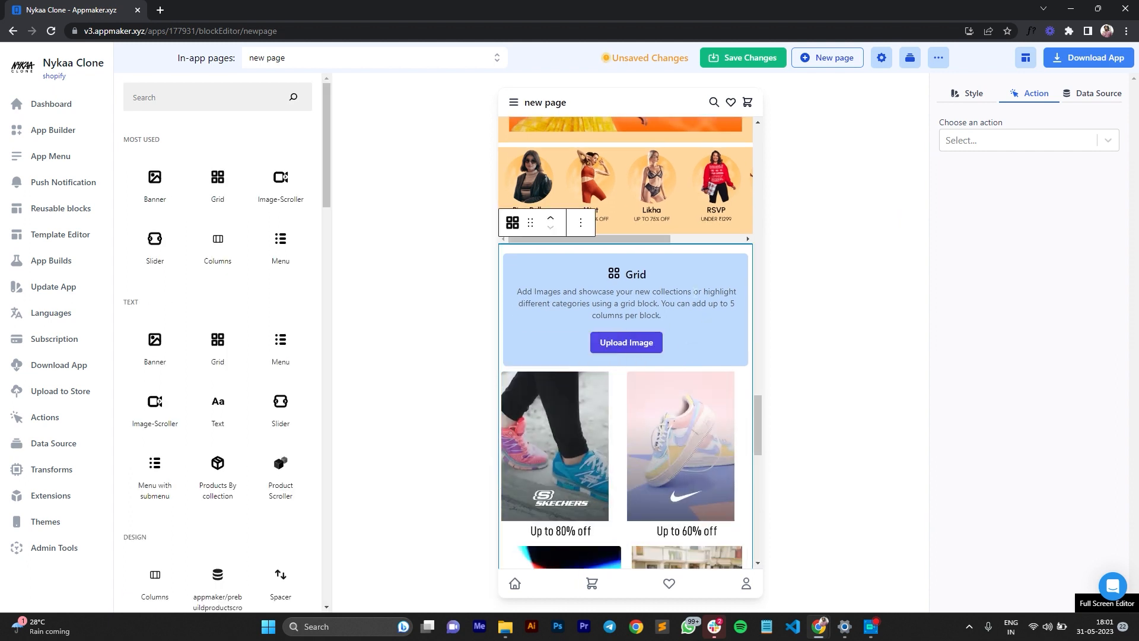
click(956, 101)
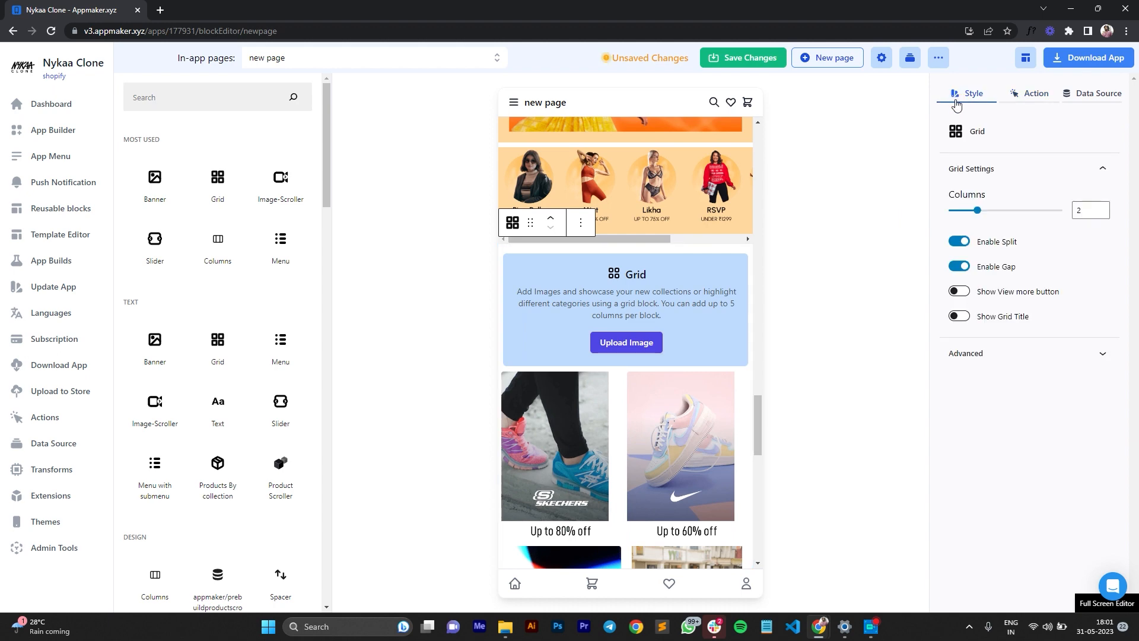
click(1101, 207)
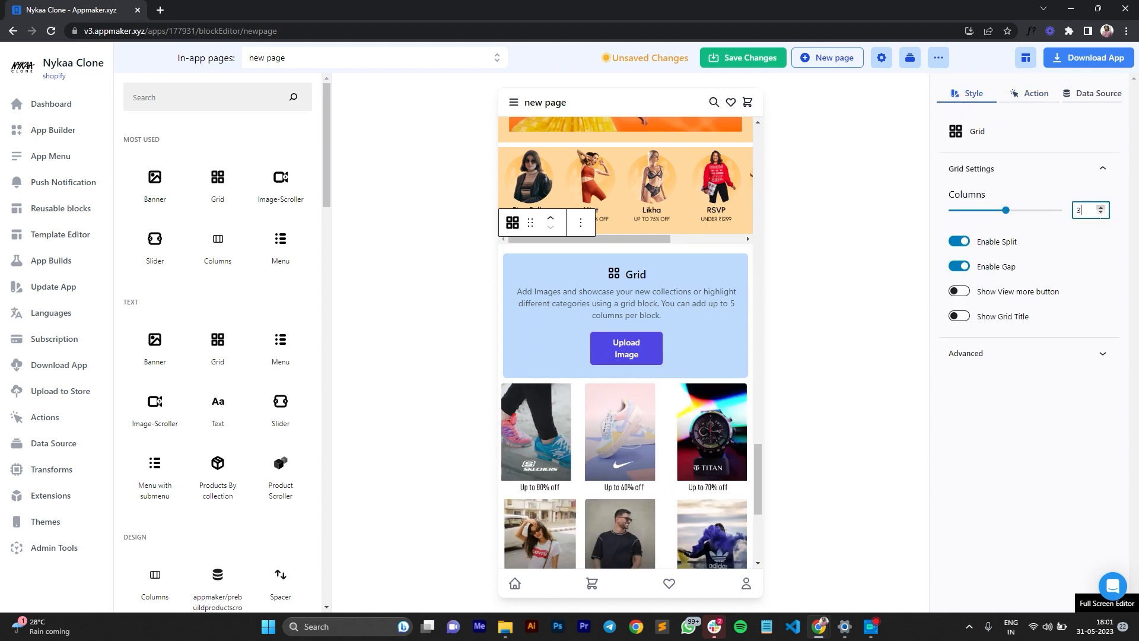
scroll(670, 418, down, 5)
Step: Reorder the brand offers grid by moving the Nike image after Titan and the Jack & Jones image before Levi's
scroll(652, 285, up, 3)
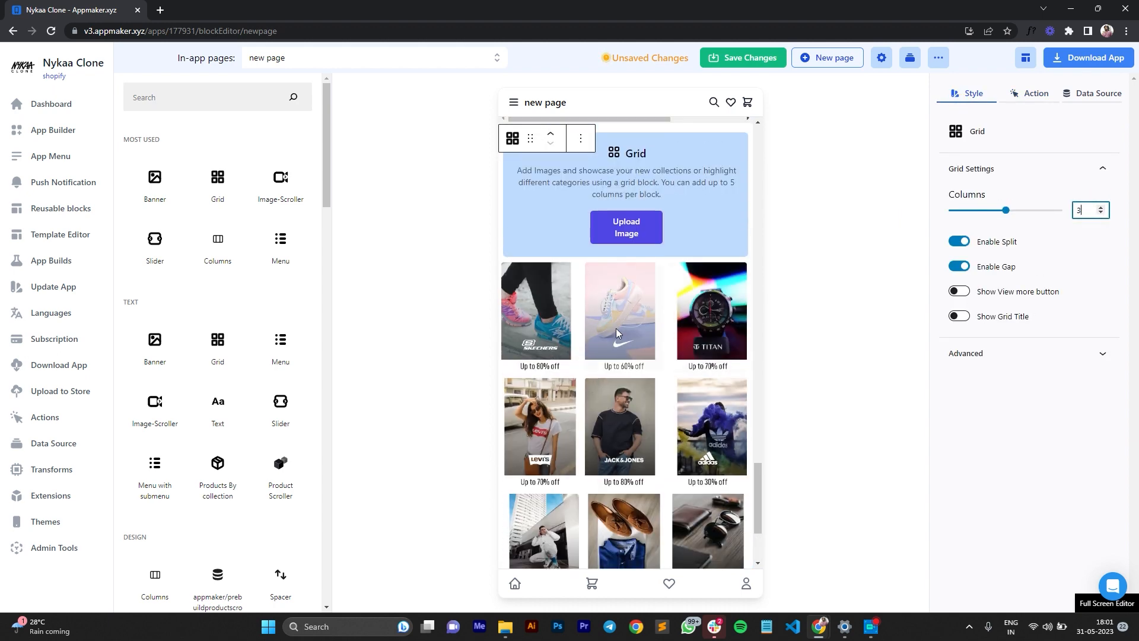
click(618, 296)
click(664, 243)
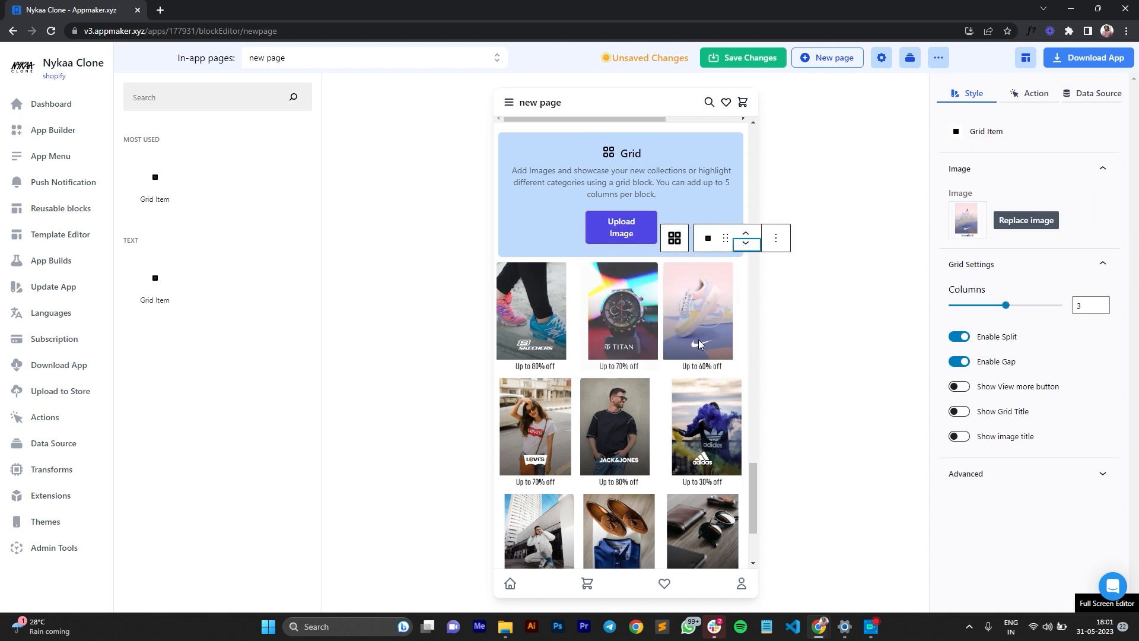
click(620, 418)
click(665, 351)
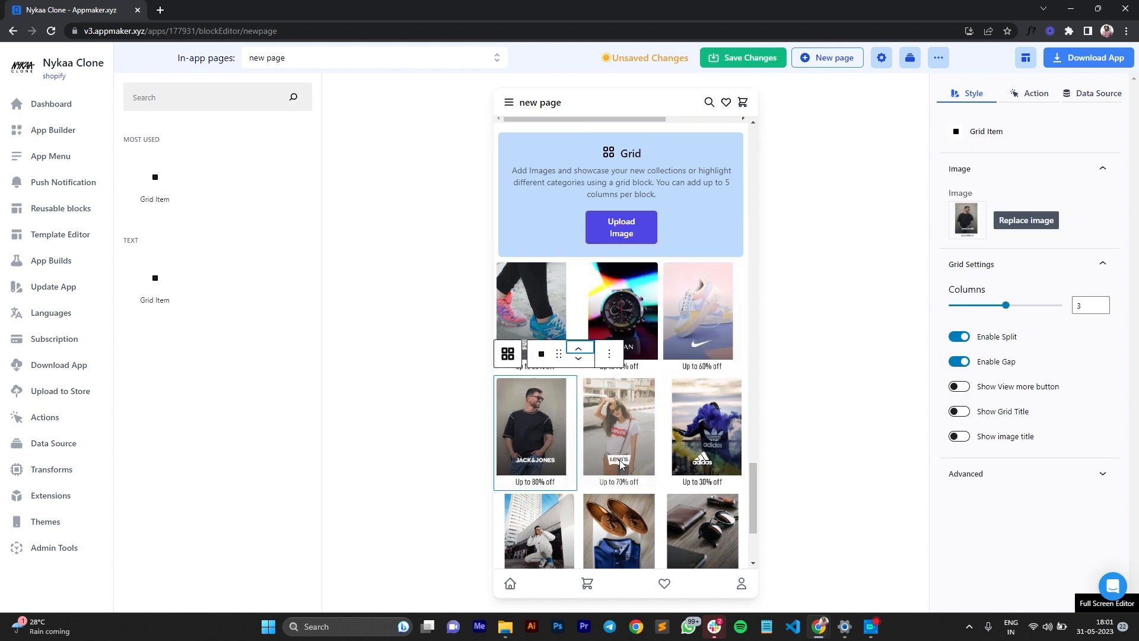
Step: Add a Banner block below the brand offers grid and upload the Frame 67 image into it
scroll(630, 464, down, 3)
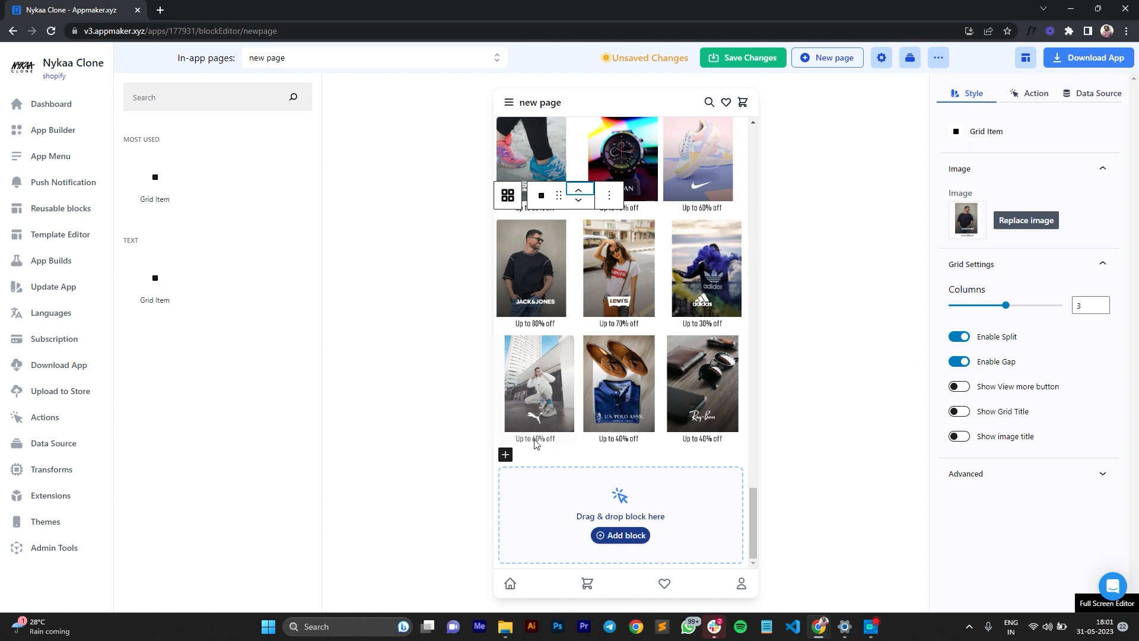
scroll(525, 317, up, 4)
click(532, 305)
scroll(624, 342, down, 4)
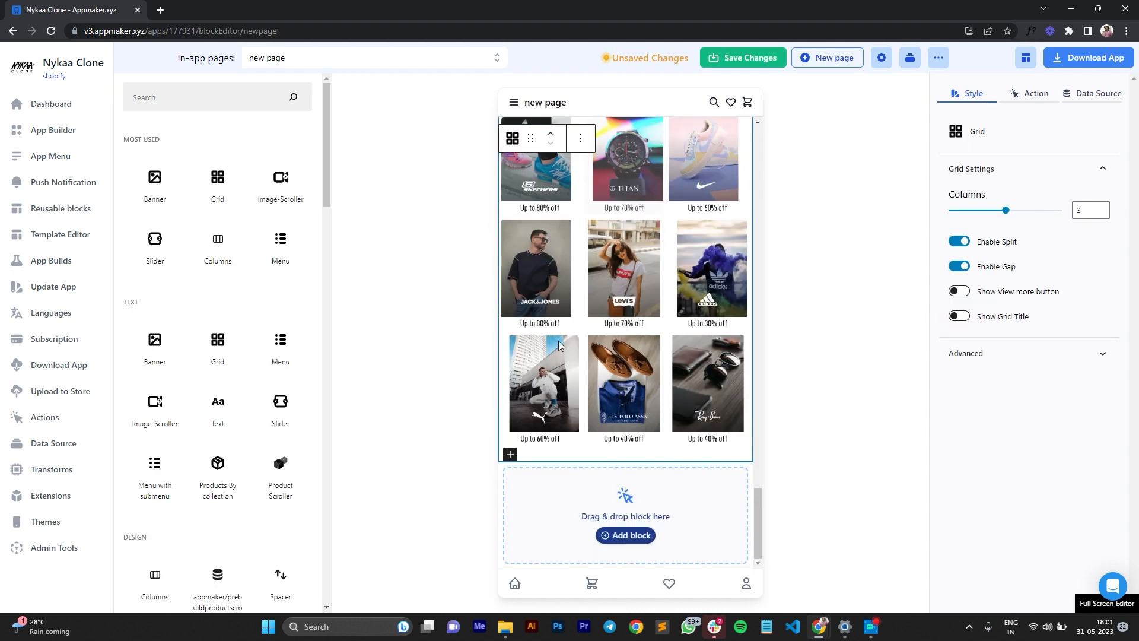
drag(157, 195, 629, 495)
scroll(636, 473, down, 1)
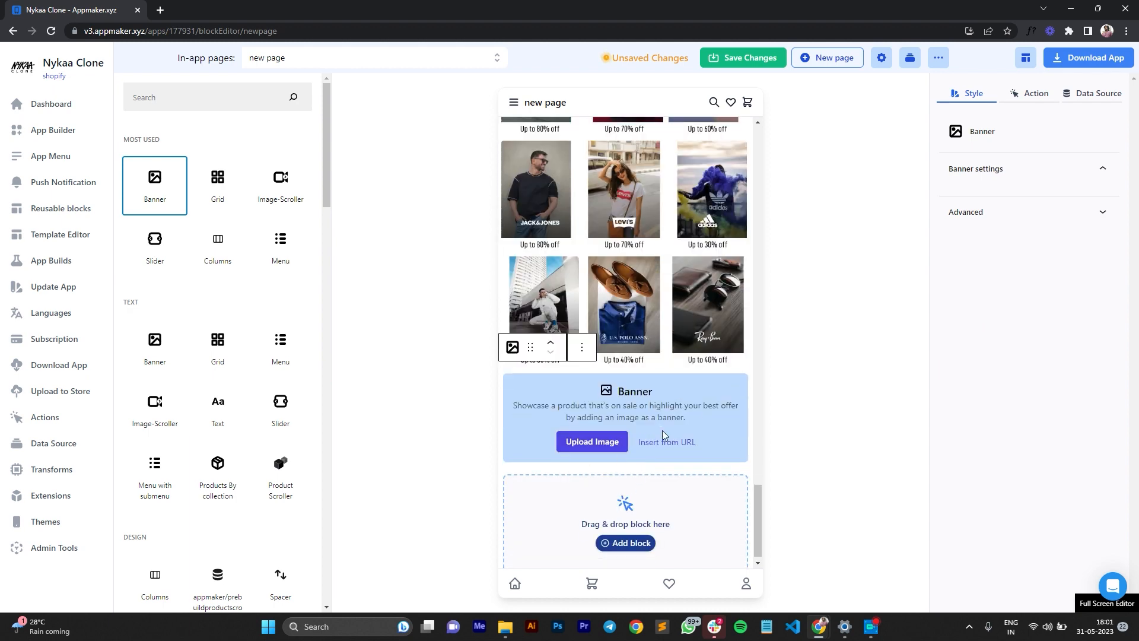
click(505, 626)
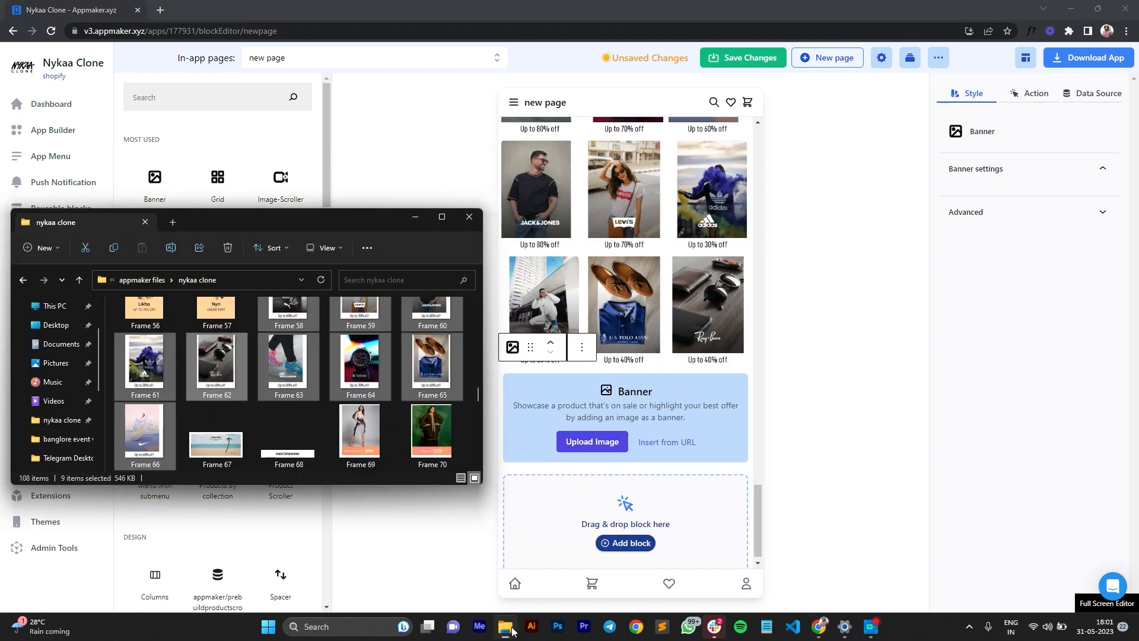
click(232, 448)
drag(210, 445, 617, 424)
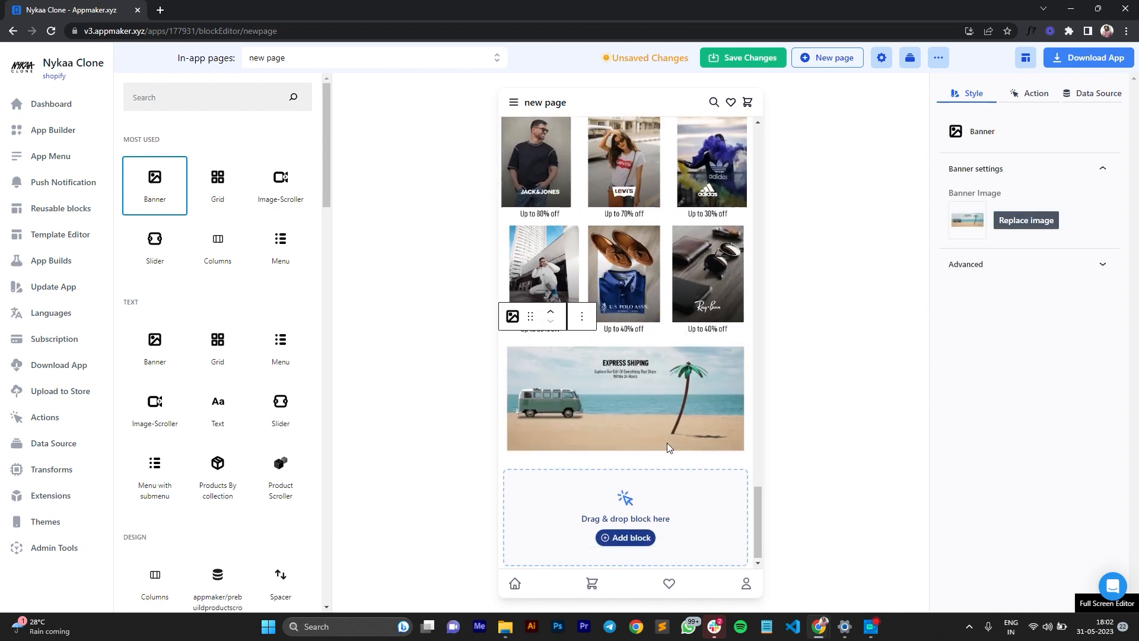
Step: Add a Banner block below the beach express shipping banner and upload the Frame 68 image into it
click(666, 440)
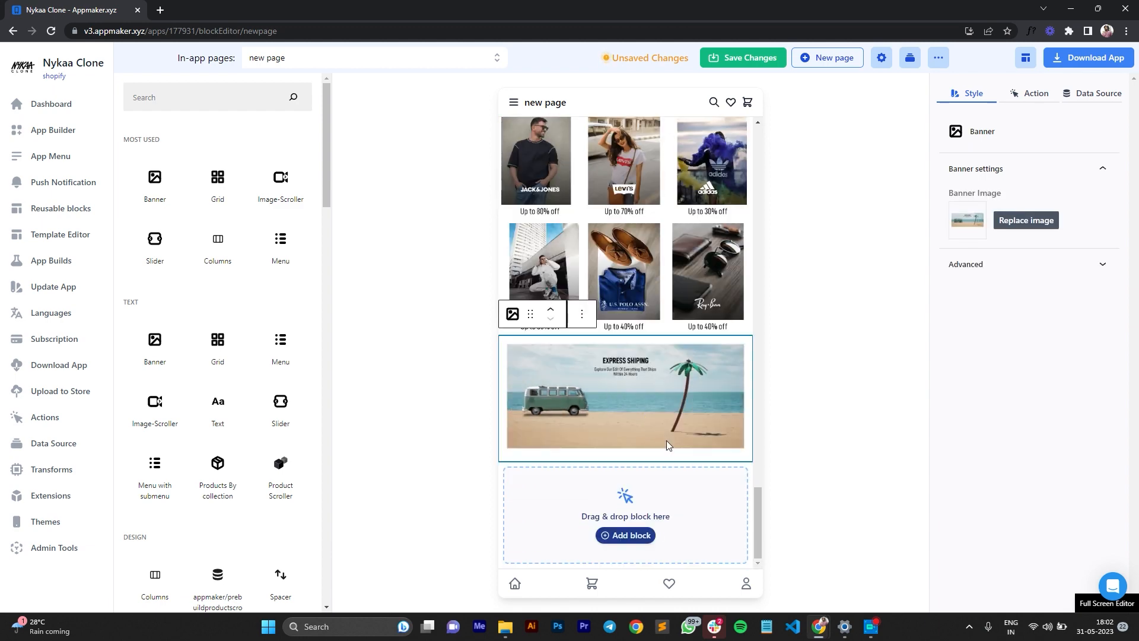
drag(153, 185, 608, 525)
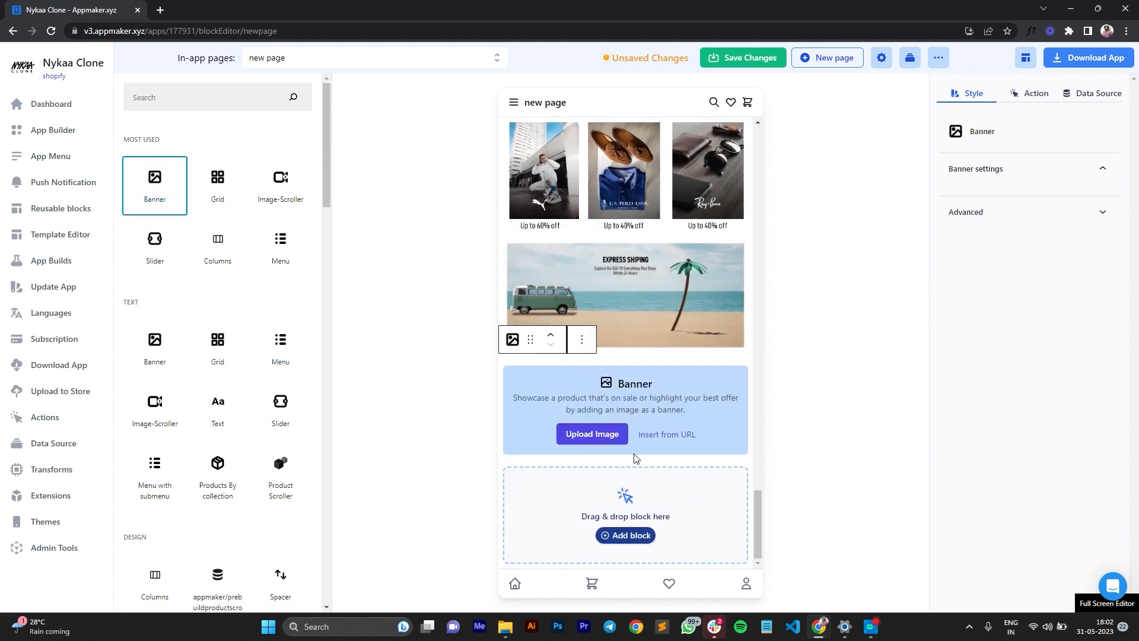
click(505, 626)
click(216, 439)
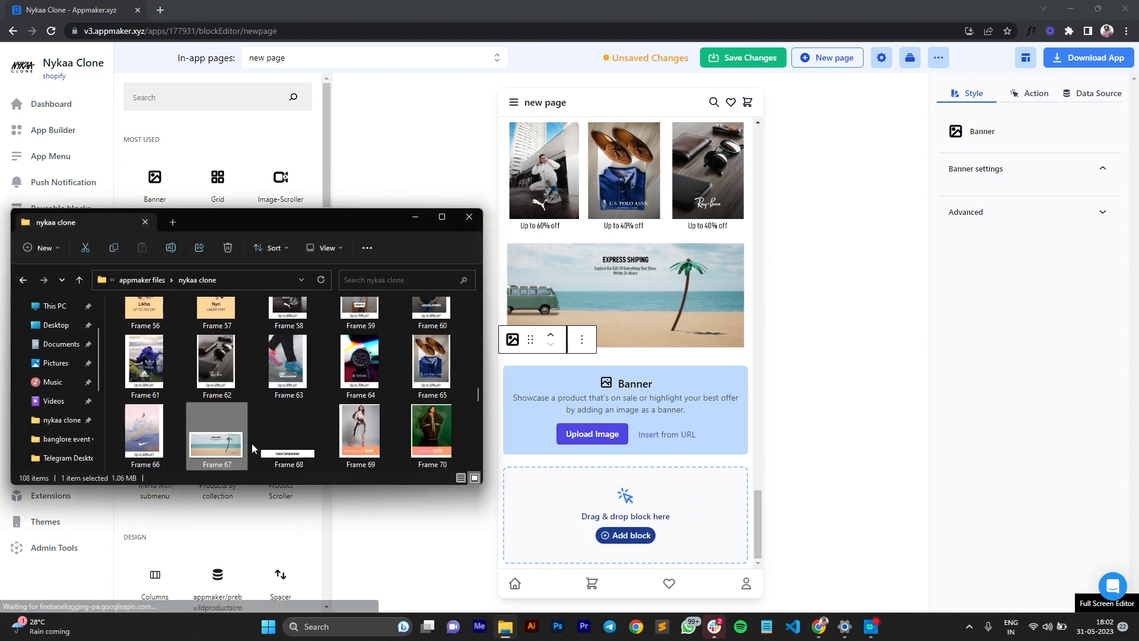
scroll(279, 415, down, 1)
drag(288, 371, 664, 392)
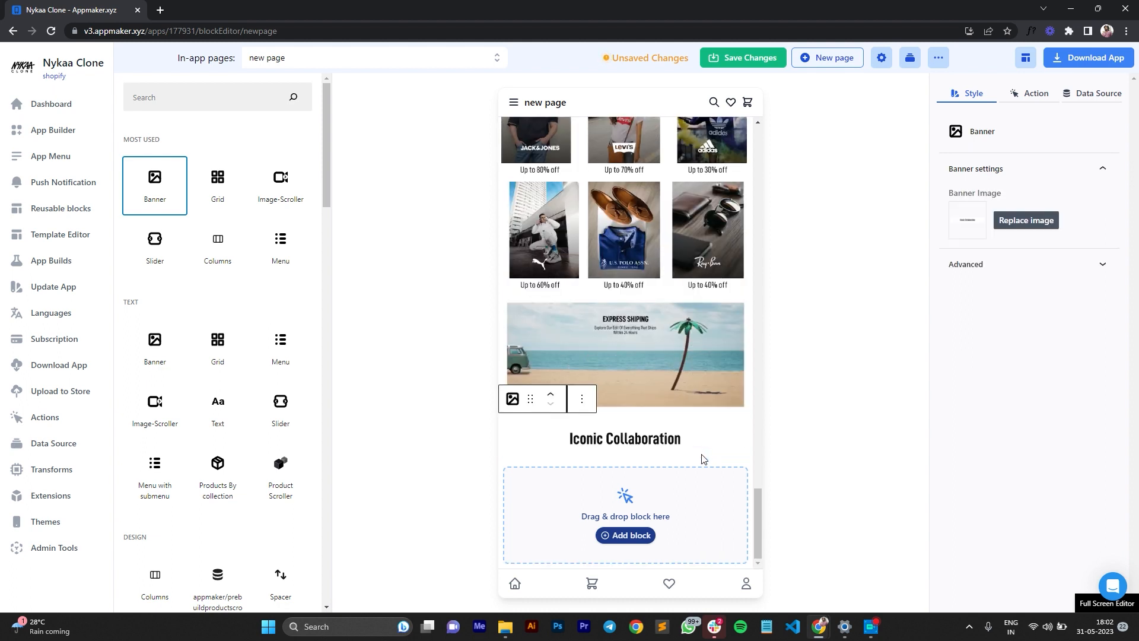
Step: Add an Image-Scroller block below the Iconic Collaboration banner and upload the images Frame 69 to Frame 72 into it
click(653, 450)
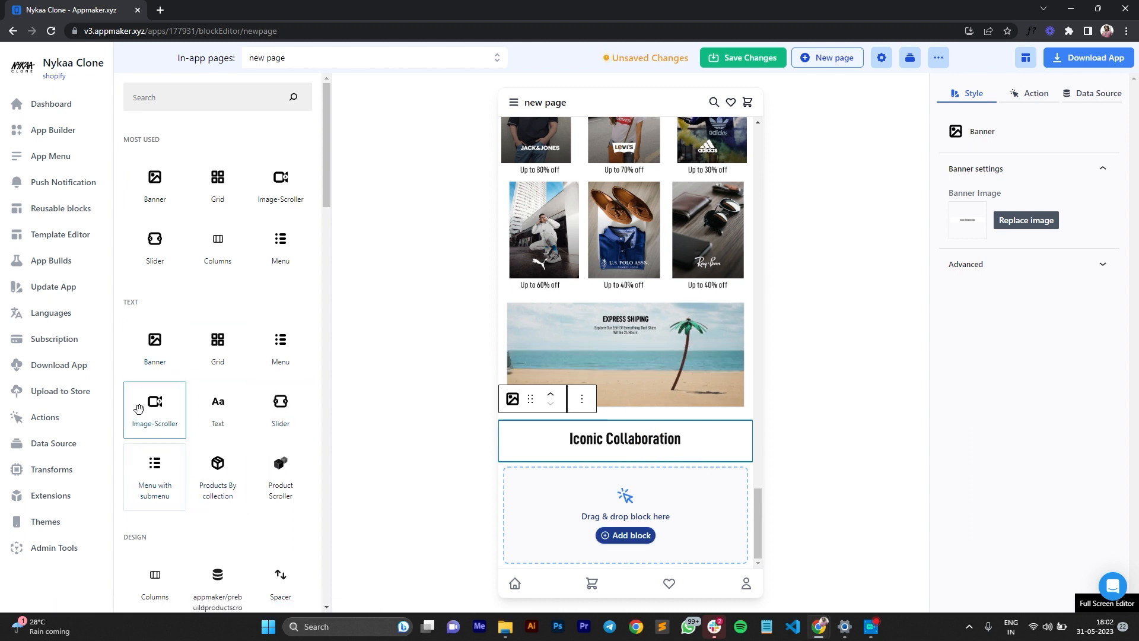
drag(138, 409, 613, 508)
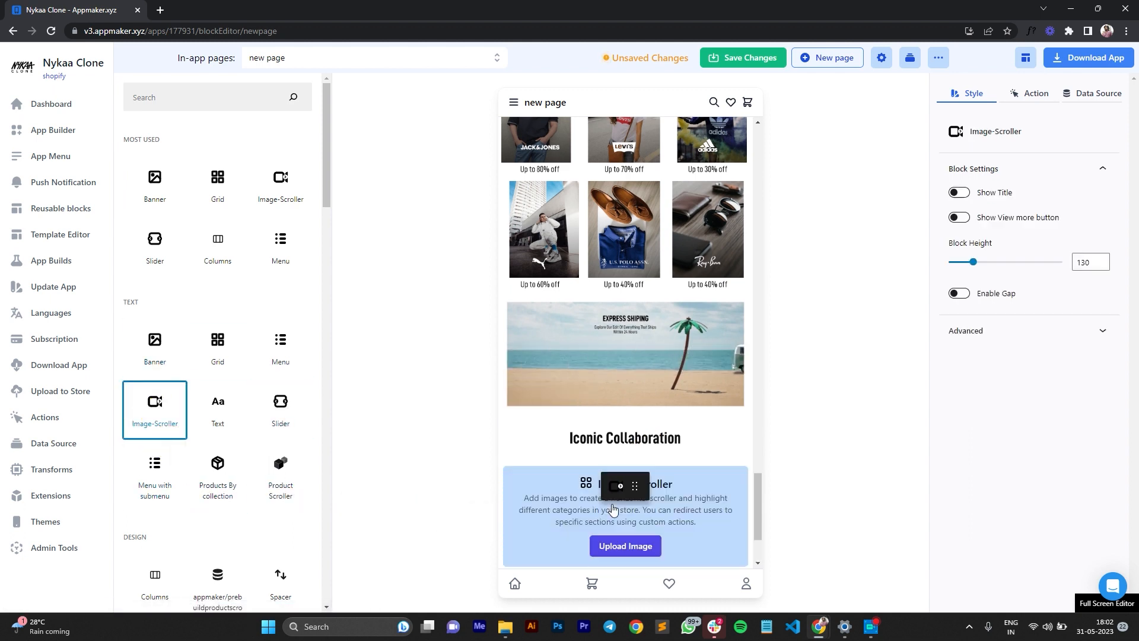
click(505, 626)
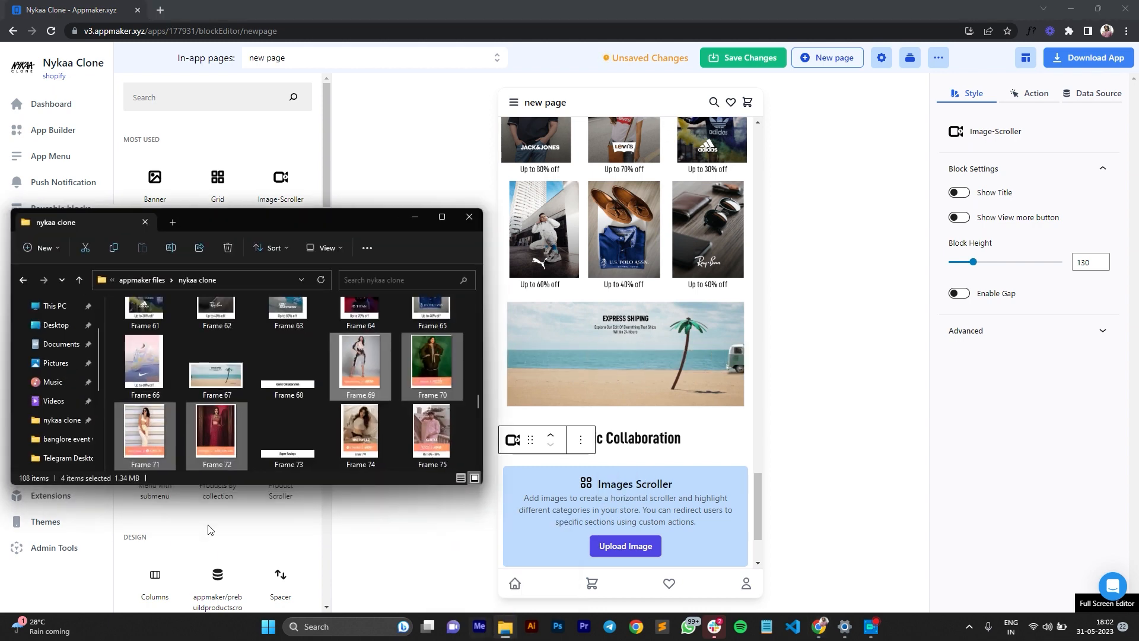
drag(356, 358, 611, 509)
scroll(667, 469, down, 2)
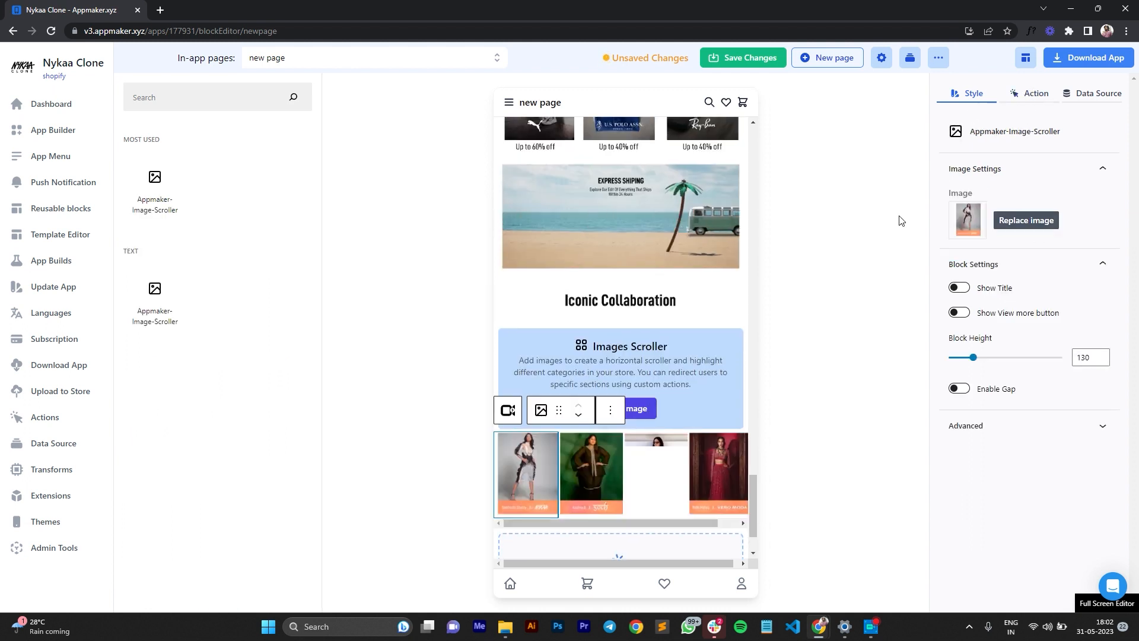
Step: Set the block height of the Iconic Collaboration image scroller to 500
scroll(618, 496, down, 1)
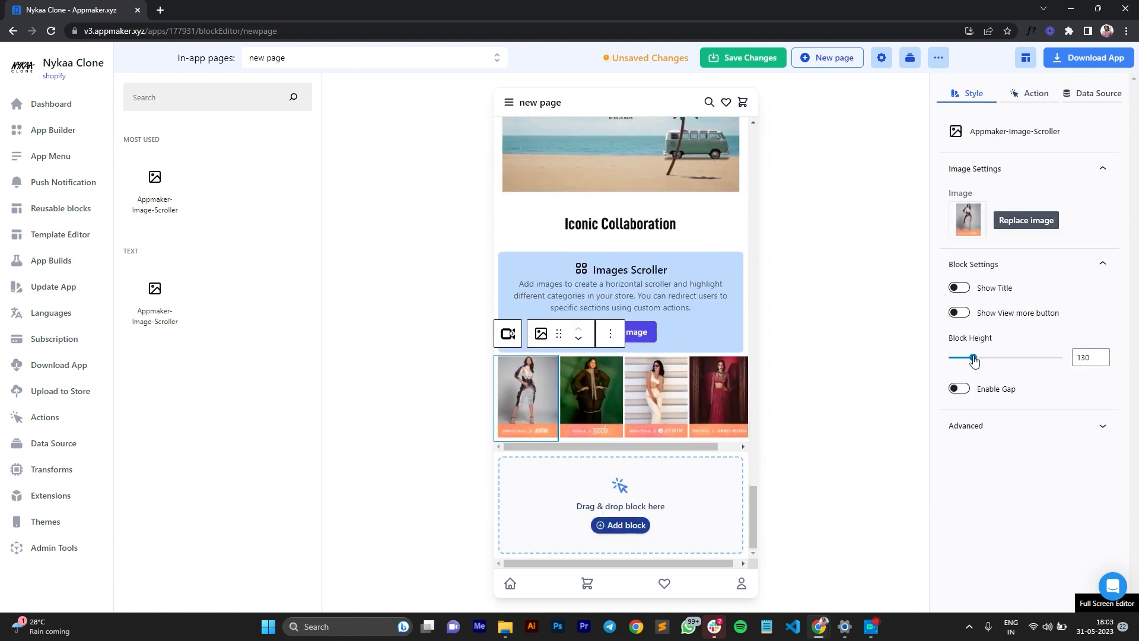
drag(974, 358, 1066, 356)
scroll(681, 440, down, 2)
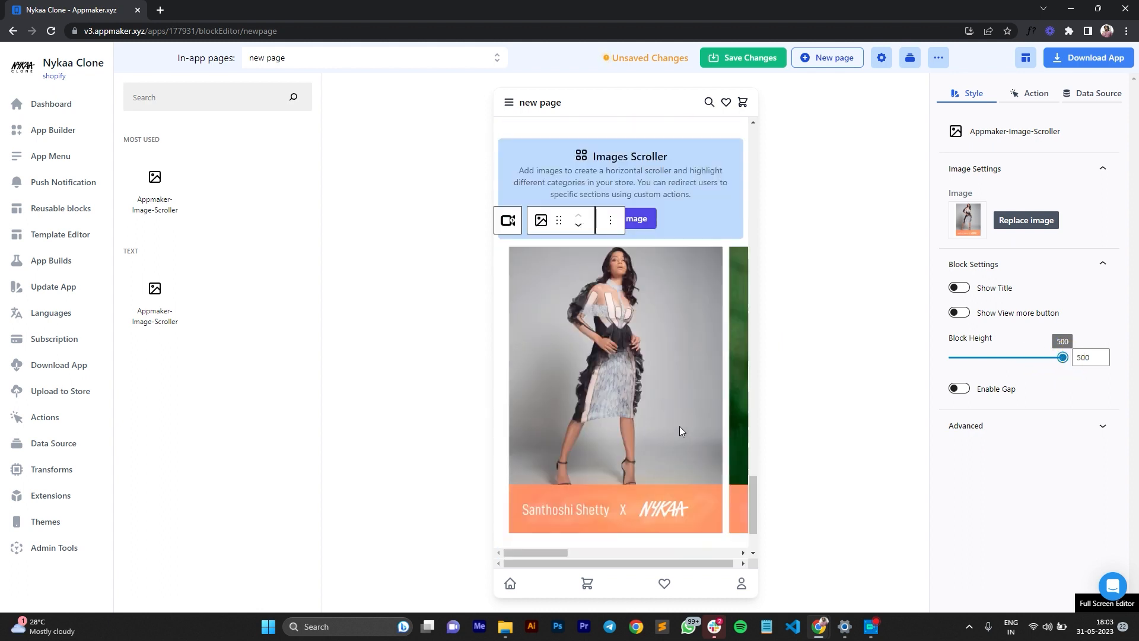
click(724, 292)
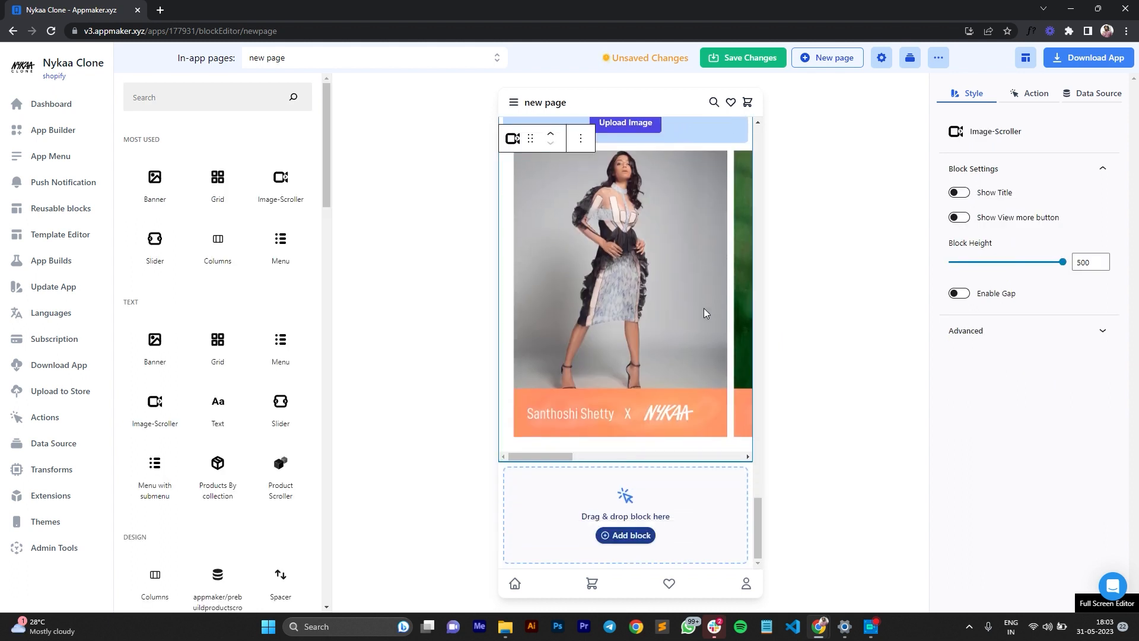
Step: Add a Banner block below the Iconic Collaboration image scroller and upload the Frame 73 image into it
drag(154, 178, 577, 507)
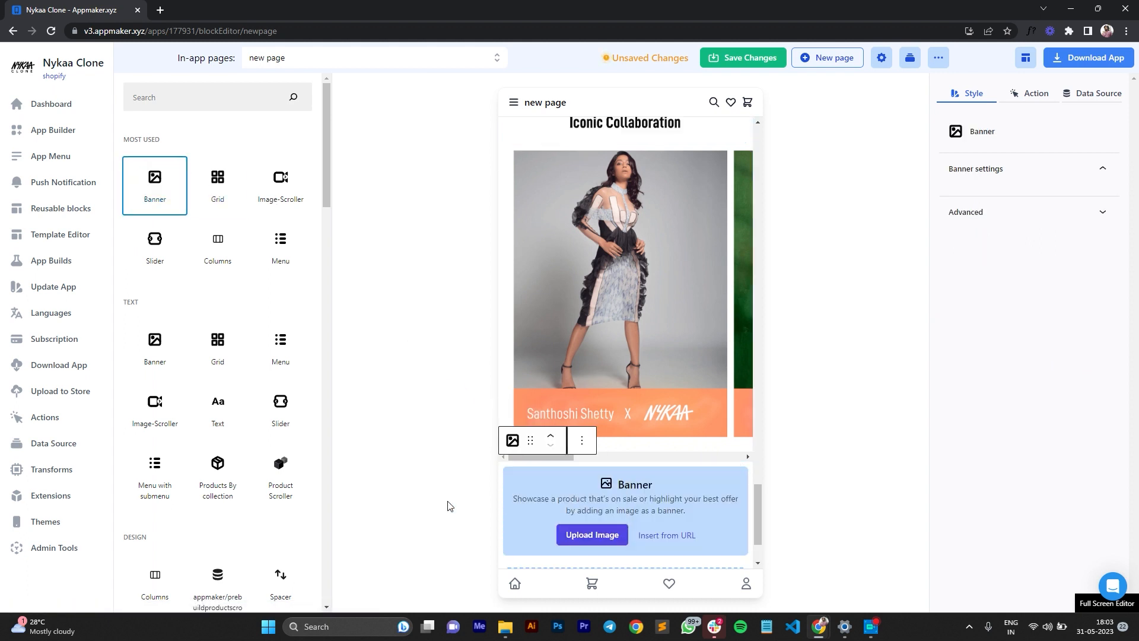
click(496, 631)
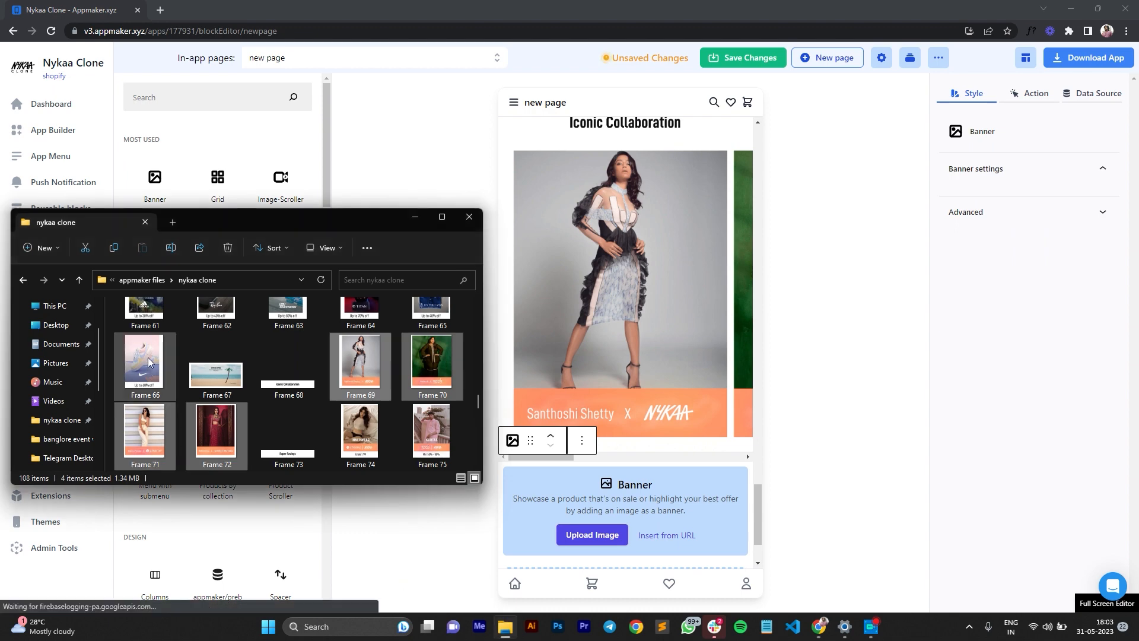
drag(280, 386, 593, 522)
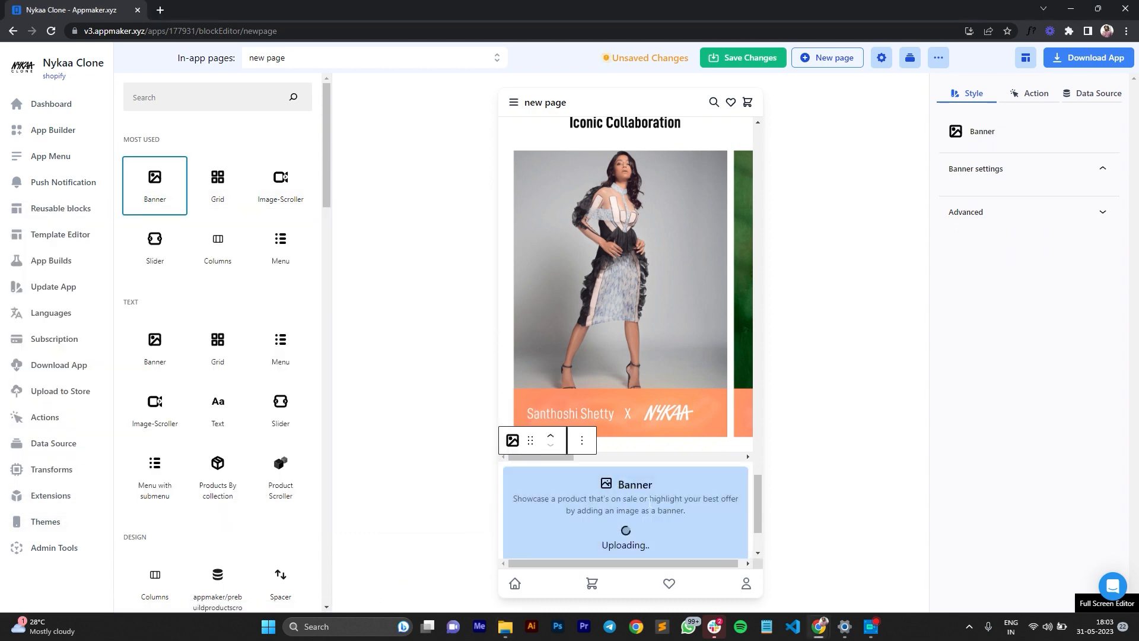
scroll(652, 486, down, 2)
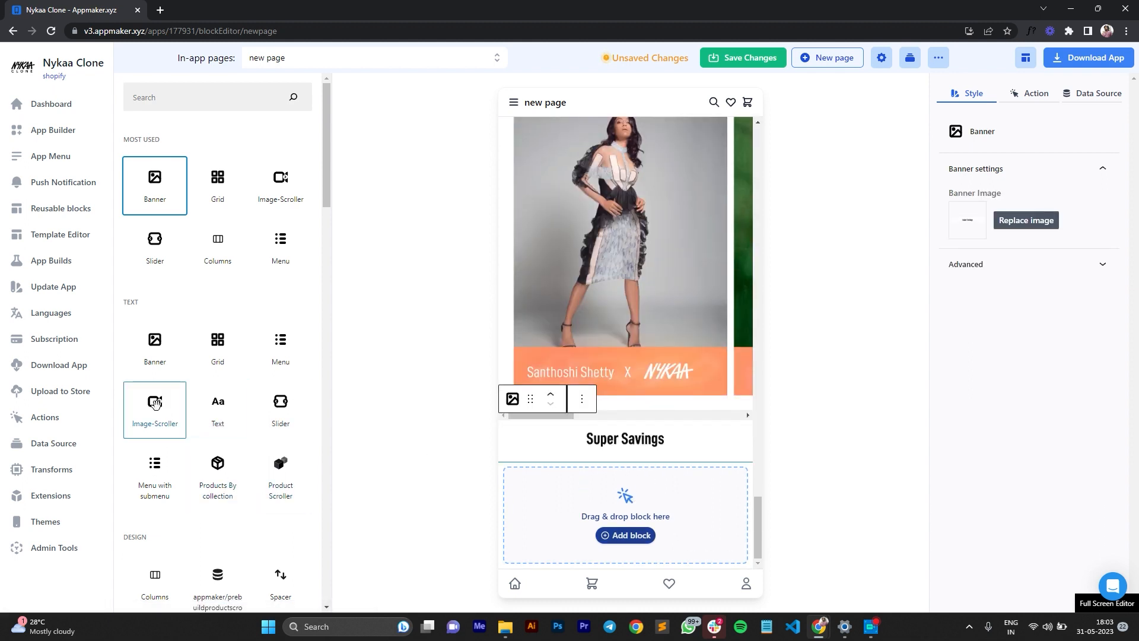
Step: Add an Image-Scroller block below the Super Savings banner with the images Frame 74 to Frame 77 and set its block height to 500
drag(155, 404, 629, 493)
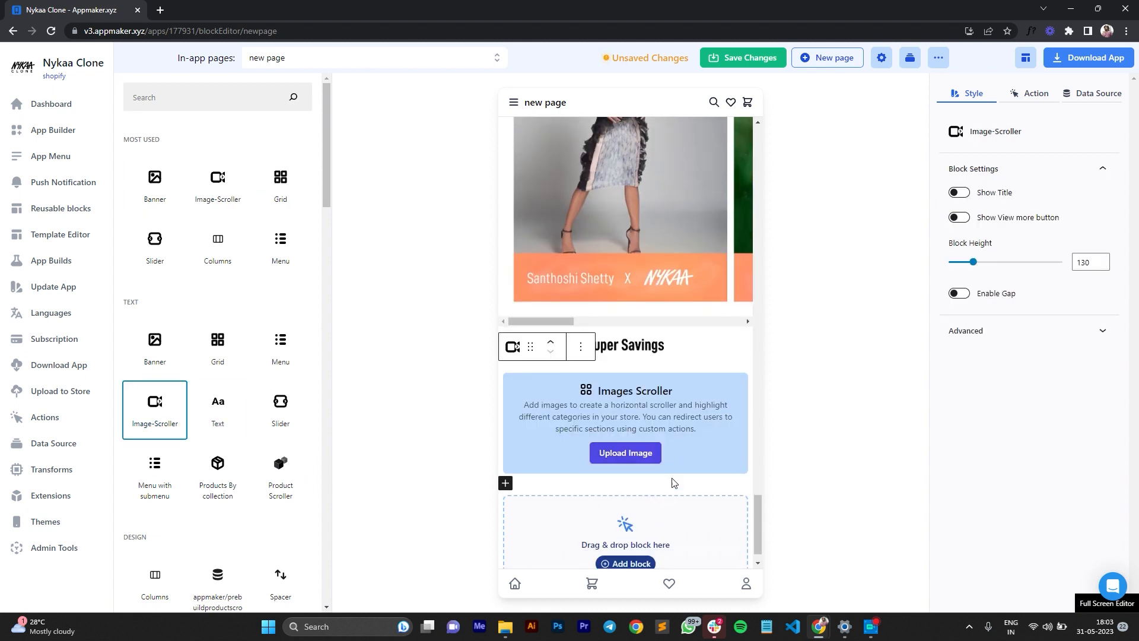
click(503, 627)
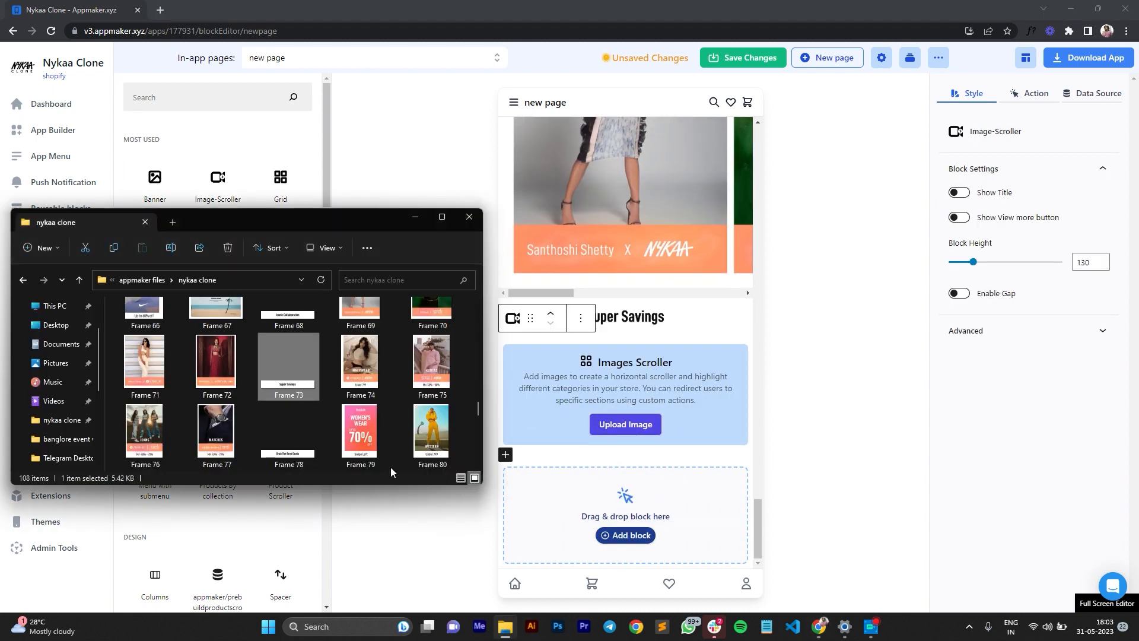
click(359, 379)
shift+click(216, 430)
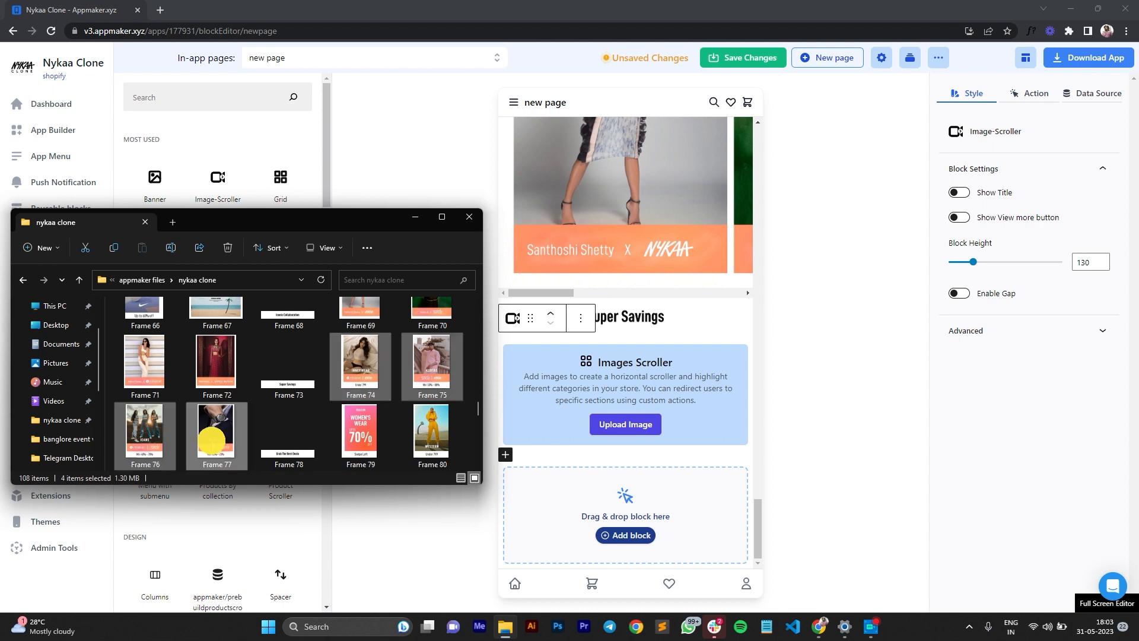
drag(359, 374, 623, 402)
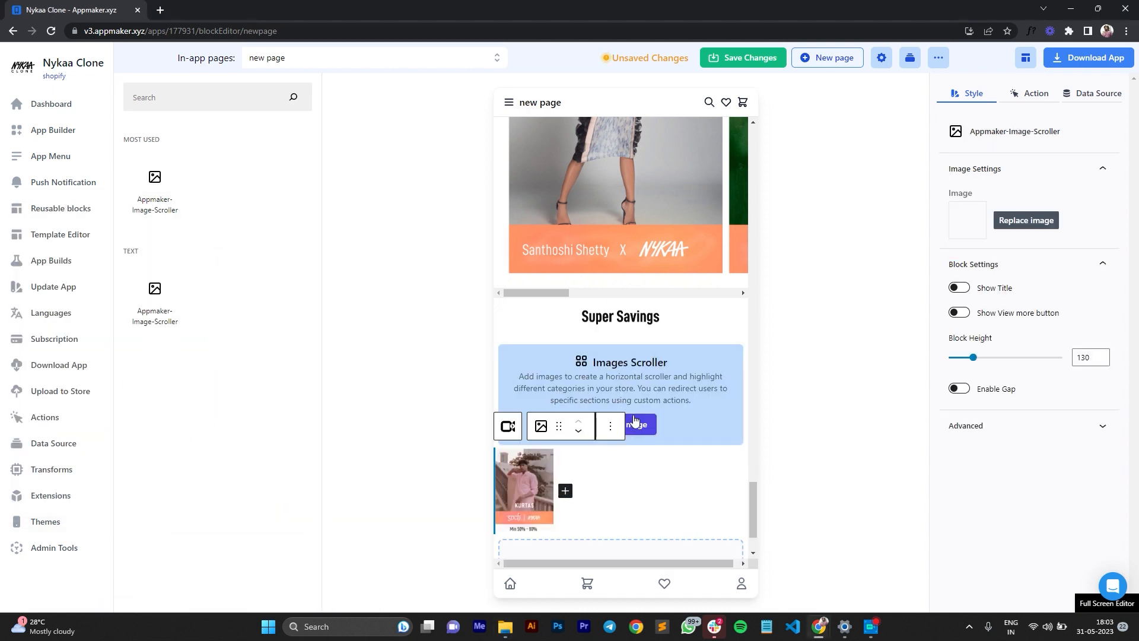
drag(973, 359, 1098, 362)
click(703, 377)
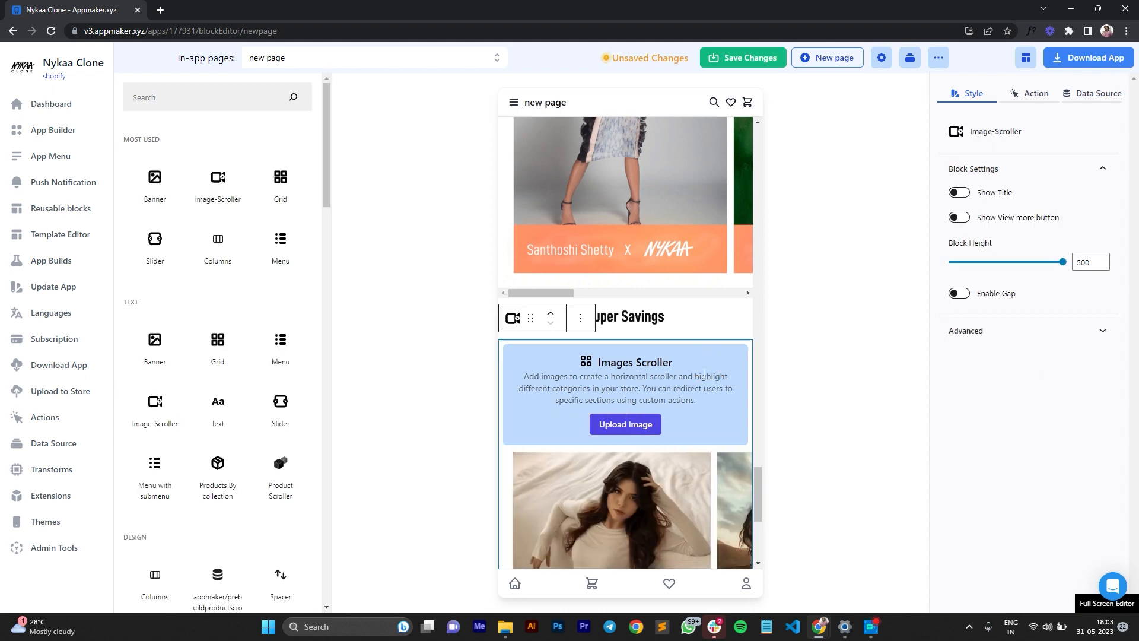
Step: Add a Banner block below the Super Savings image scroller and upload the Frame 78 image into it
scroll(703, 373, down, 5)
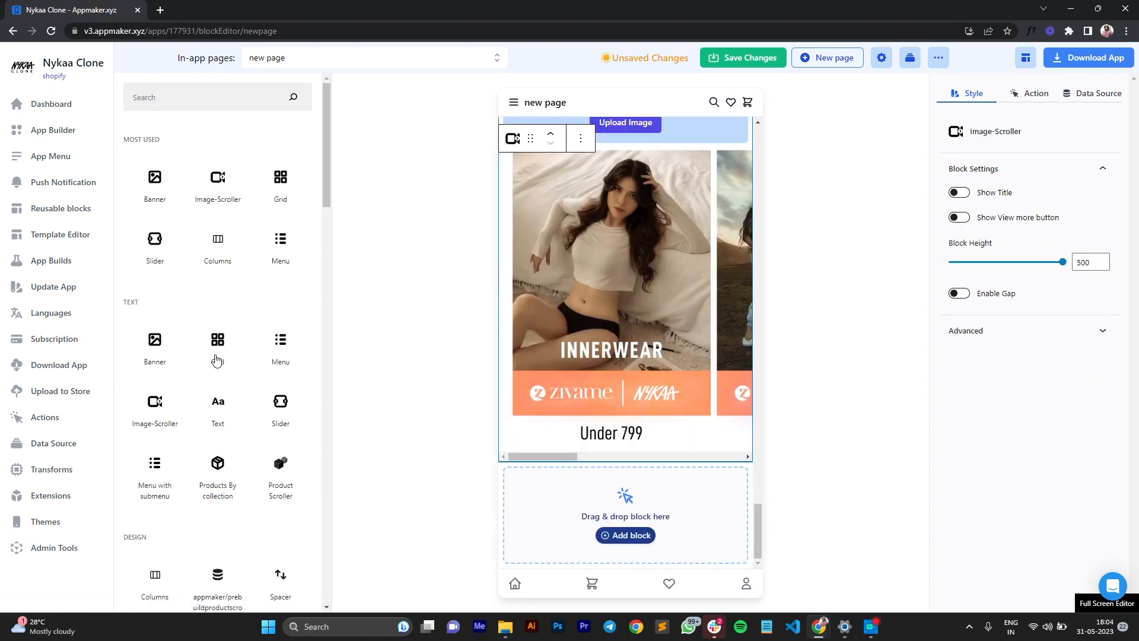
drag(174, 362, 627, 551)
scroll(630, 473, down, 2)
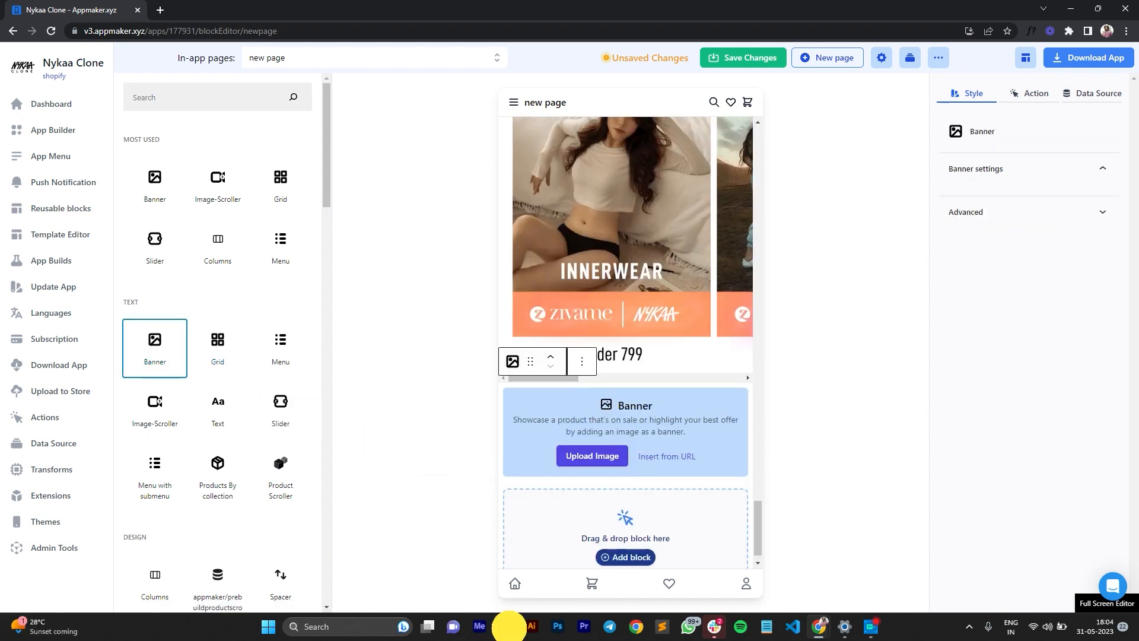
click(506, 626)
ctrl+click(304, 391)
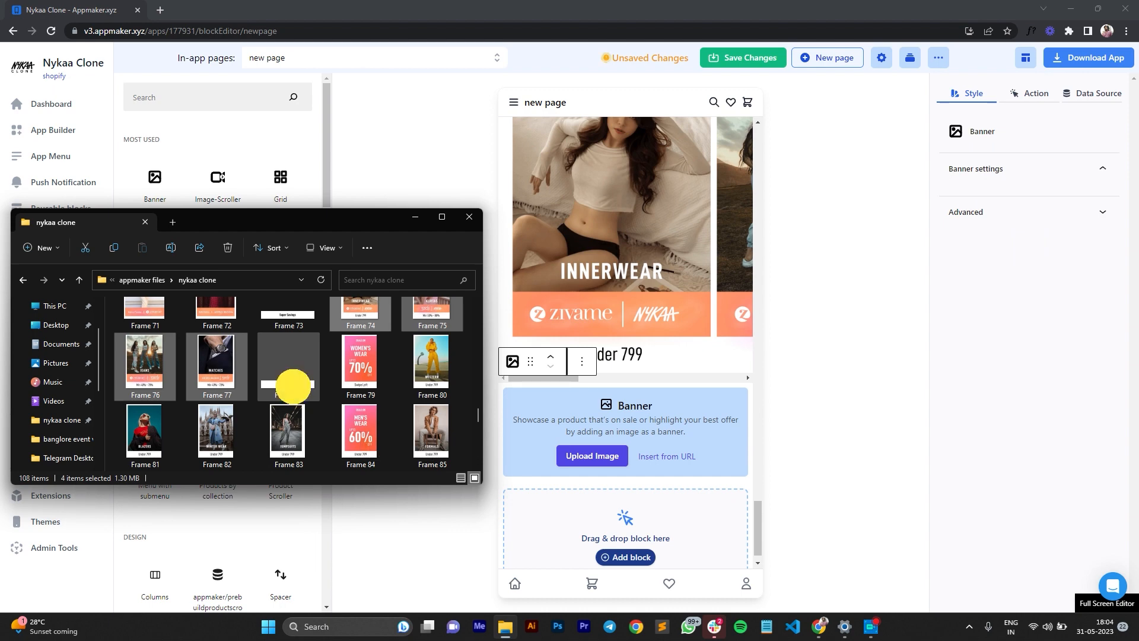
click(293, 387)
drag(286, 390, 624, 442)
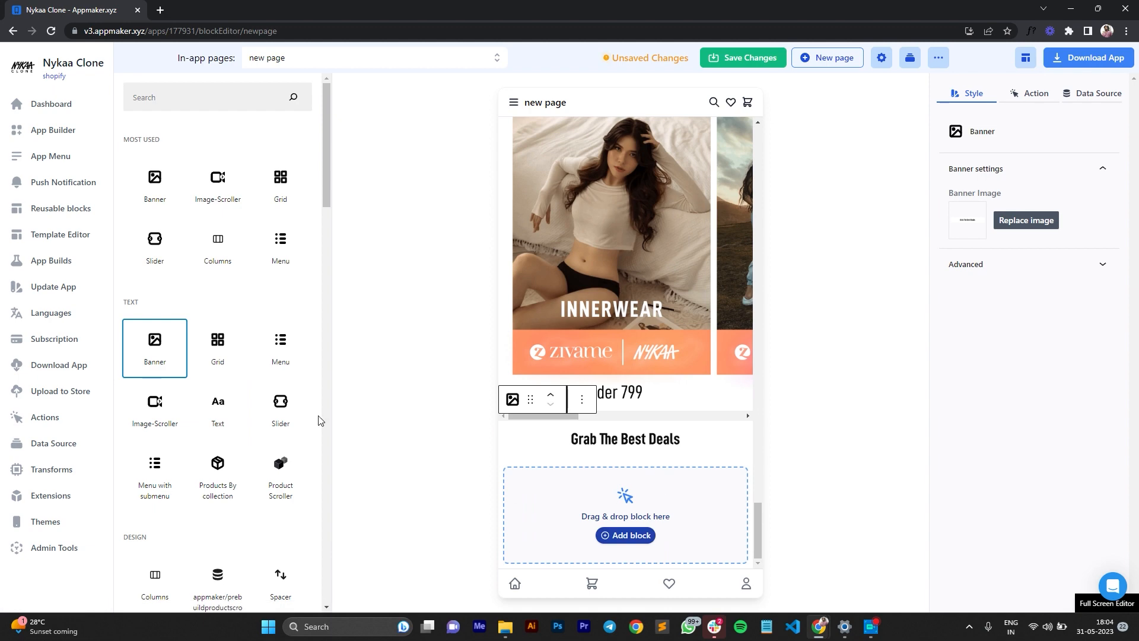
Step: Add an Image-Scroller block below the Grab The Best Deals banner and upload the images Frame 79 to Frame 83 into it
drag(156, 412, 611, 504)
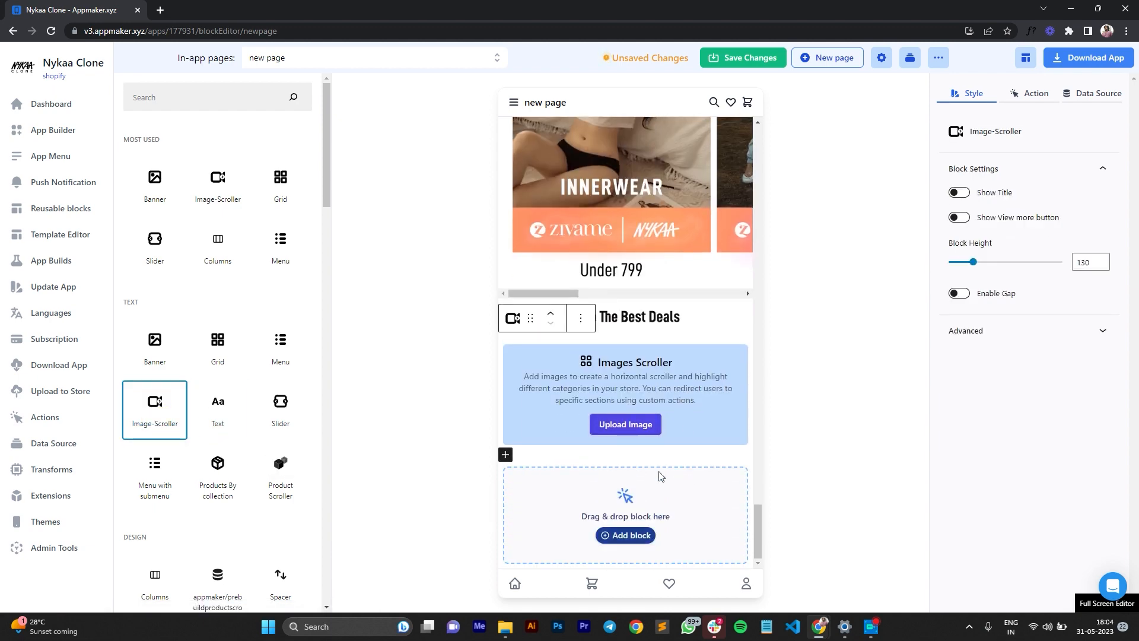
click(506, 626)
click(360, 363)
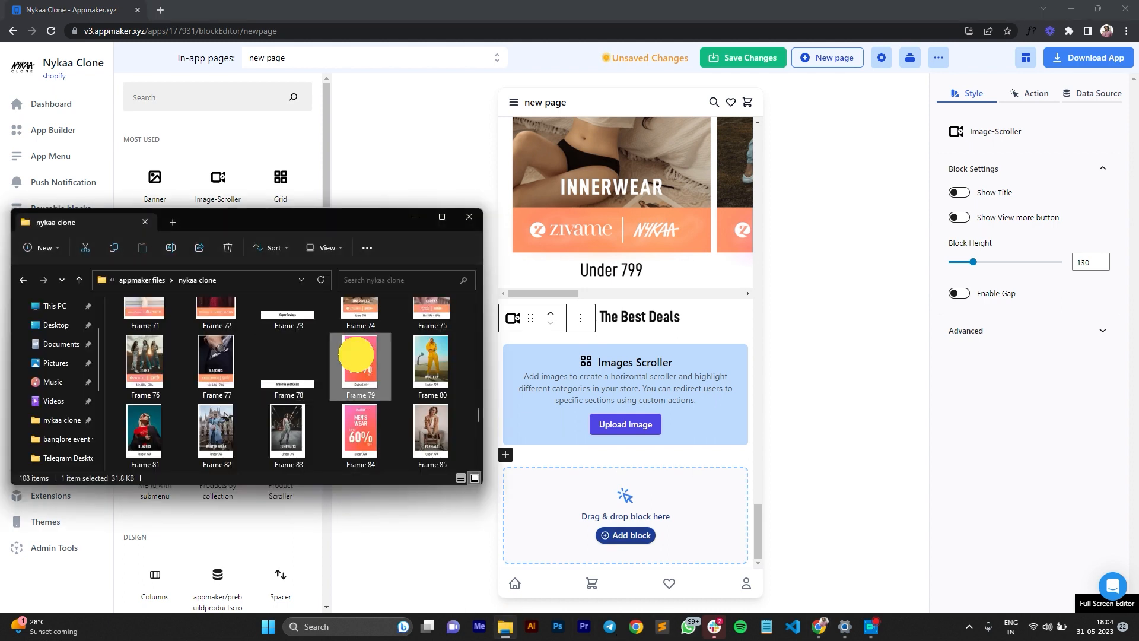
shift+click(286, 439)
drag(353, 368, 632, 416)
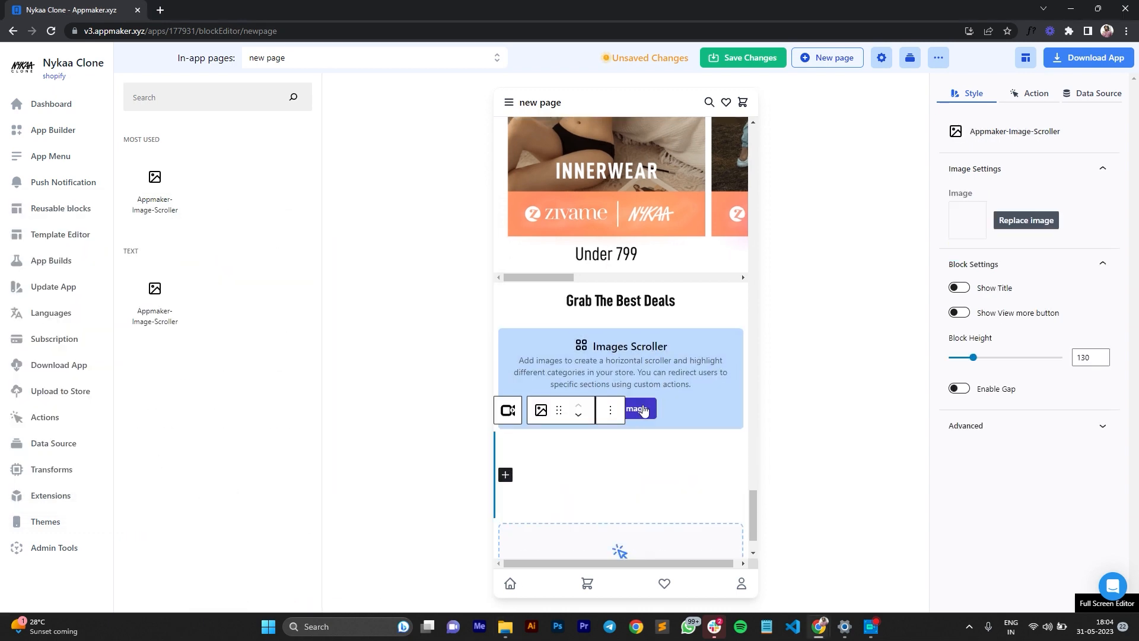
Step: Set the block height of the women's wear deals image scroller to 250
scroll(635, 458, down, 1)
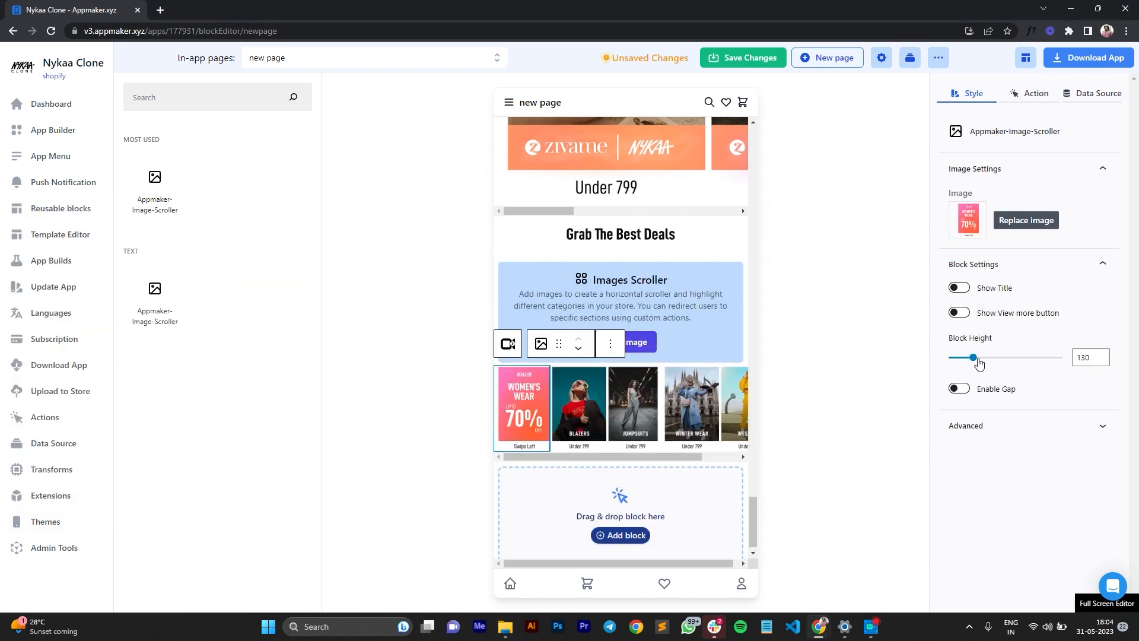
drag(974, 359, 1025, 357)
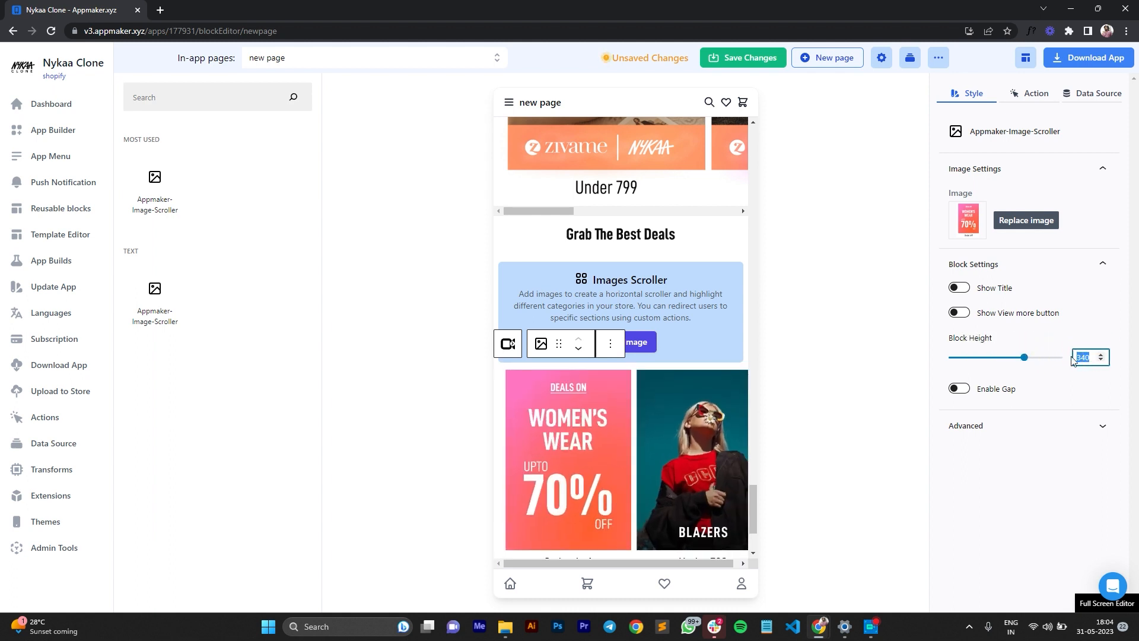
text(250)
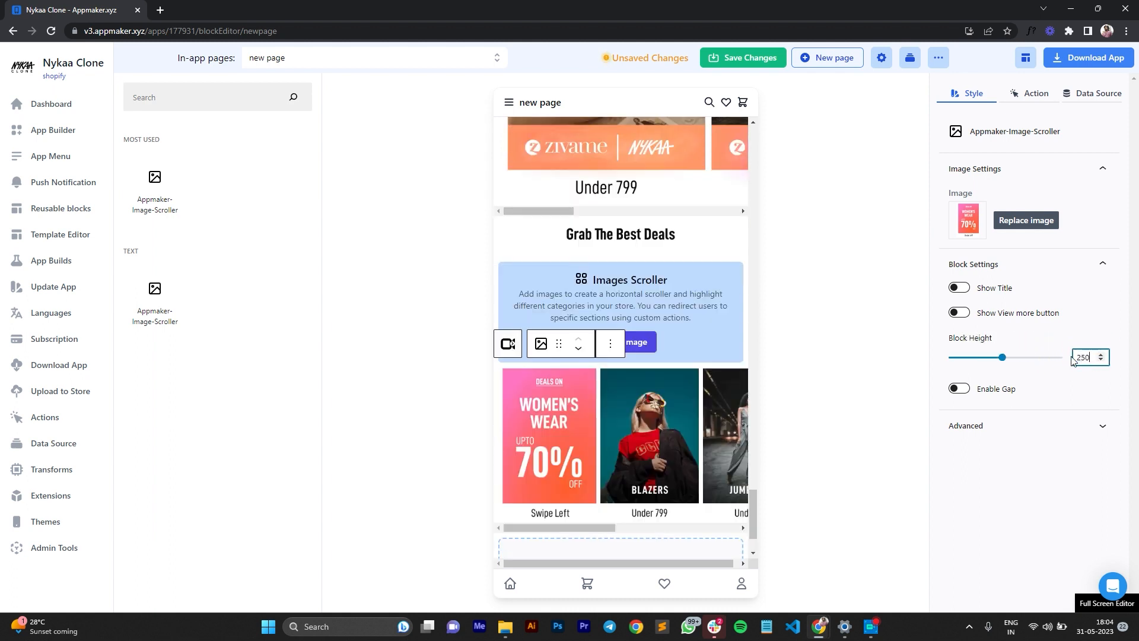
scroll(682, 352, down, 1)
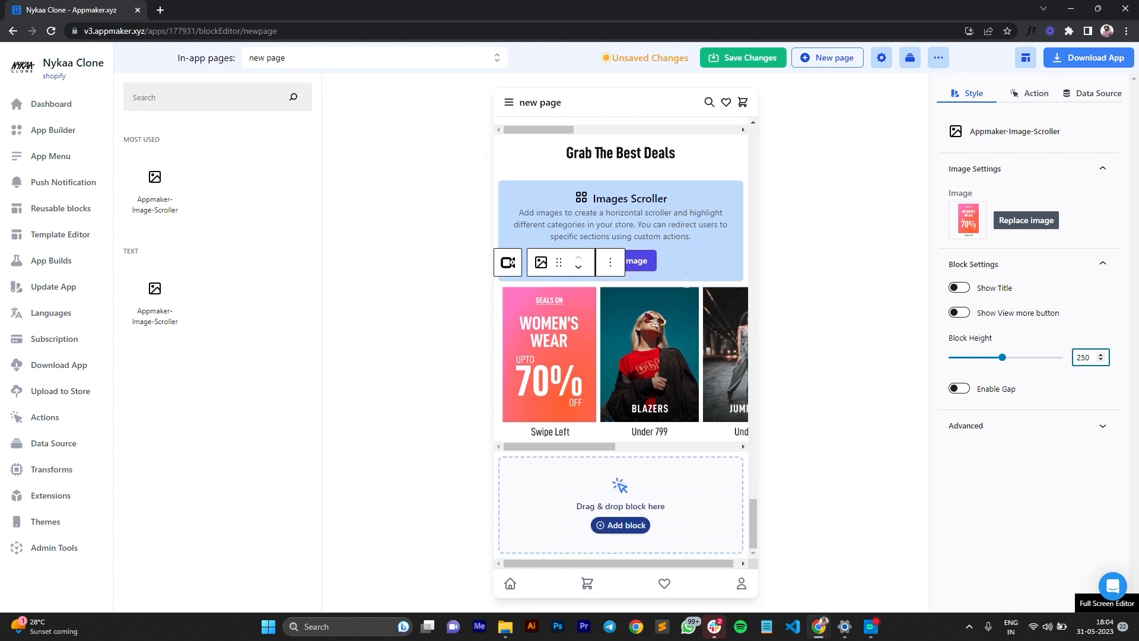
click(671, 332)
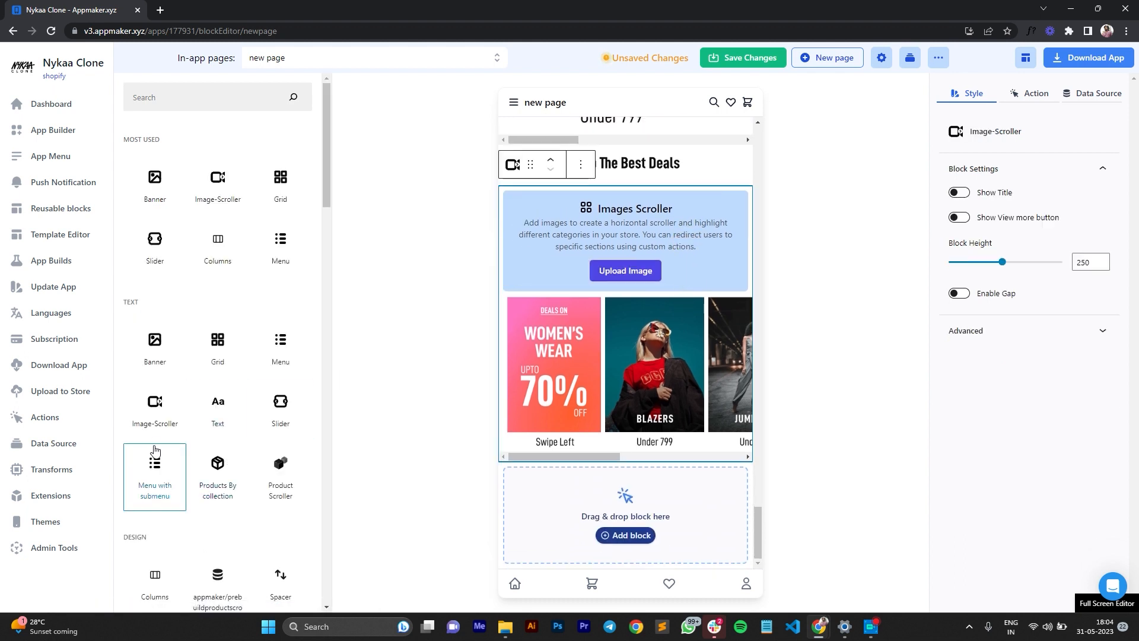
Step: Add an Image-Scroller block below the women's wear deals scroller and upload the images Frame 84 to Frame 88 into it
drag(154, 410, 647, 479)
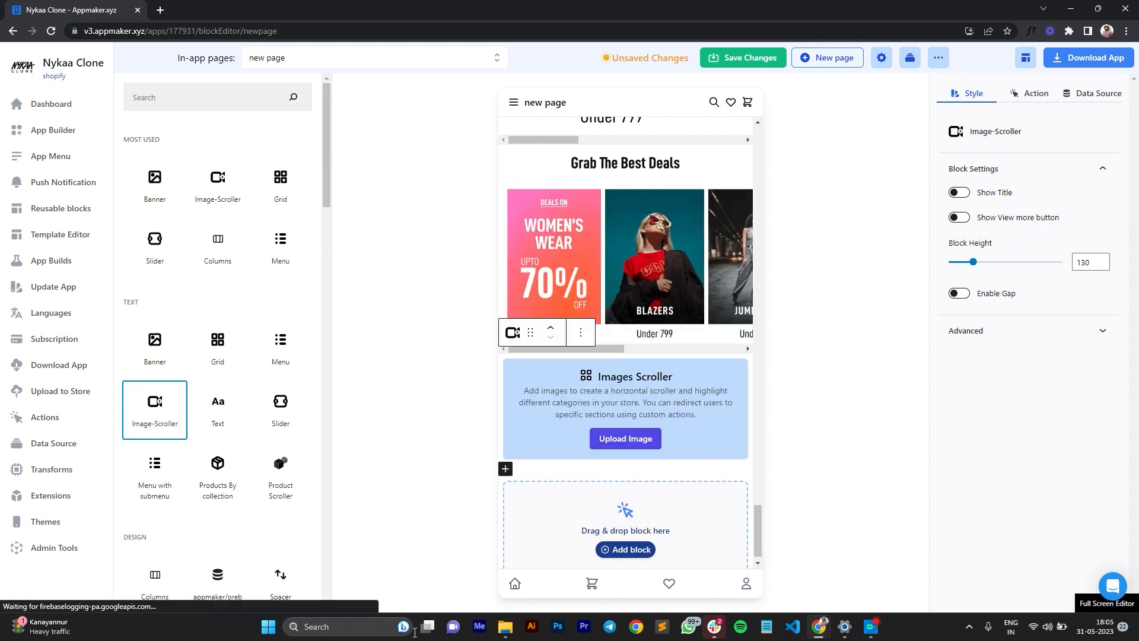
click(505, 626)
click(356, 427)
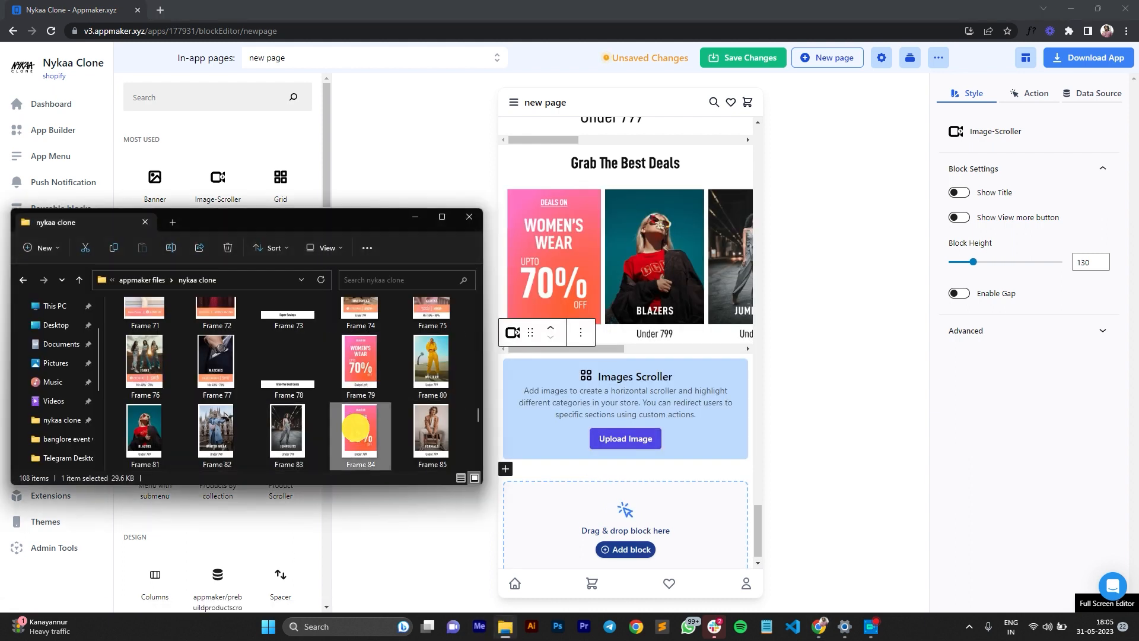
scroll(357, 429, down, 1)
shift+click(297, 429)
drag(350, 380, 657, 407)
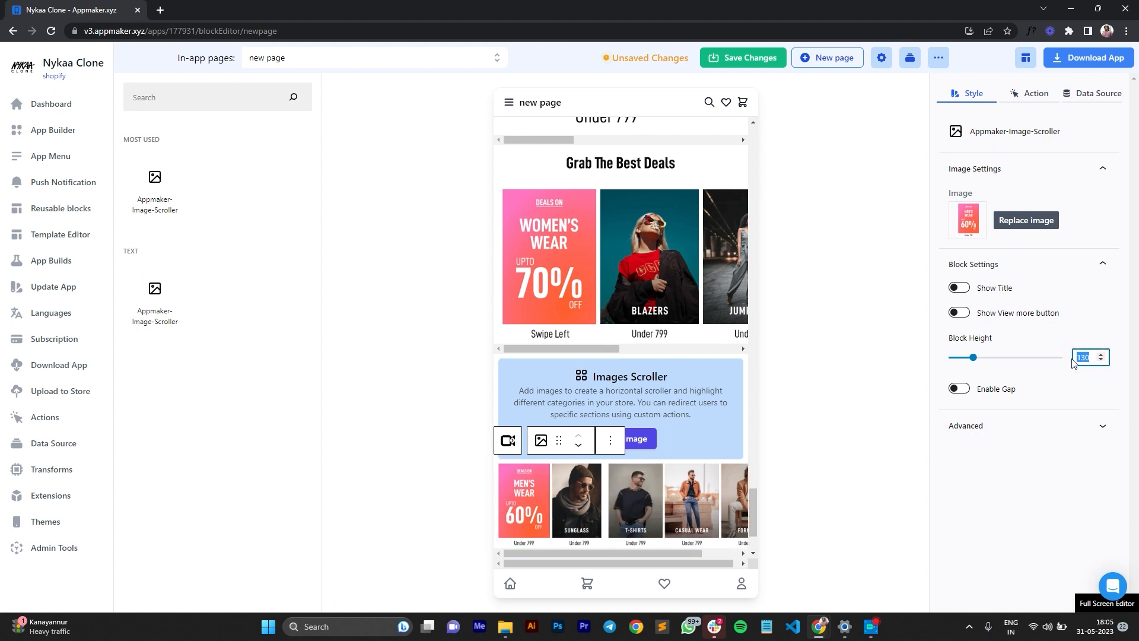
Step: Set the block height of the men's wear deals image scroller to 250
text(250)
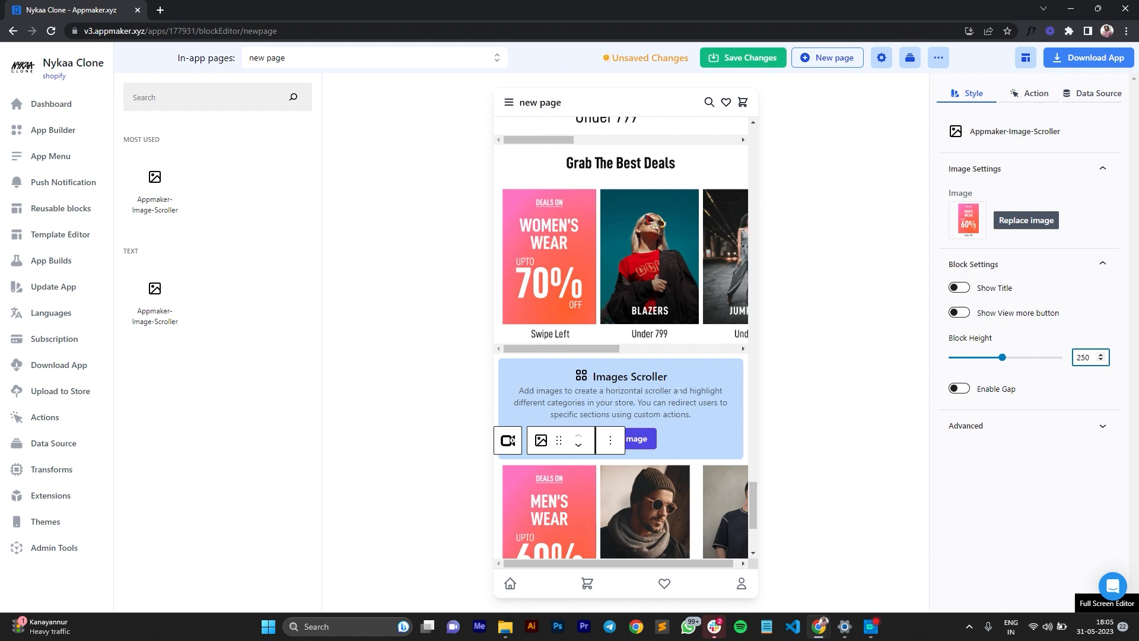
scroll(653, 327, down, 3)
click(520, 308)
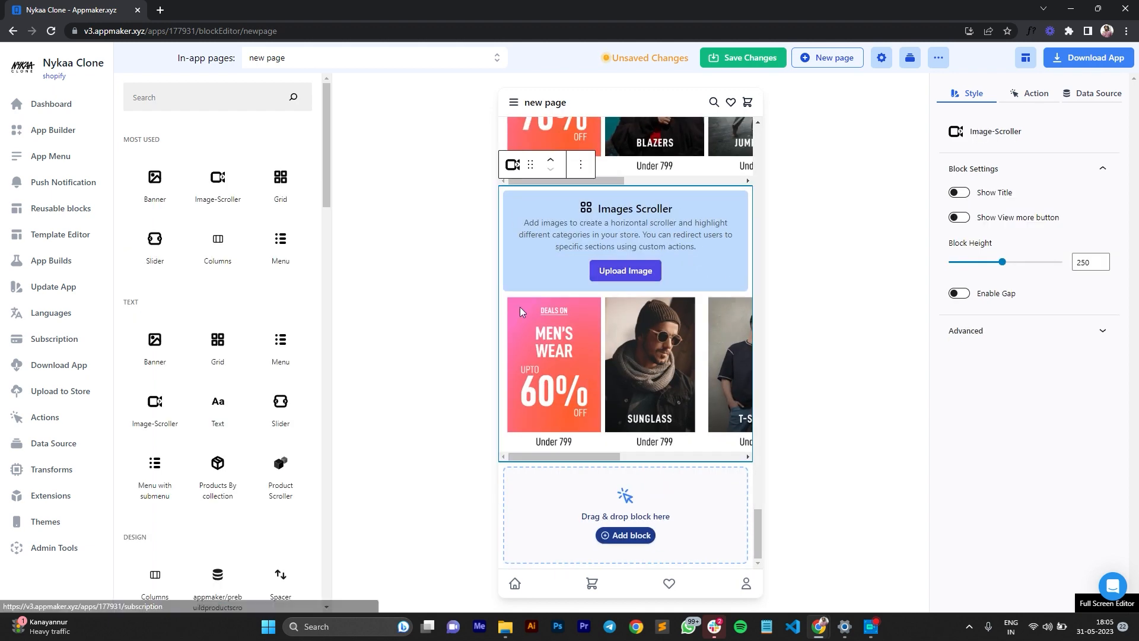
Step: Add an Image-Scroller block below the men's wear deals scroller and upload the images Frame 89 to Frame 93 into it
drag(155, 409, 630, 510)
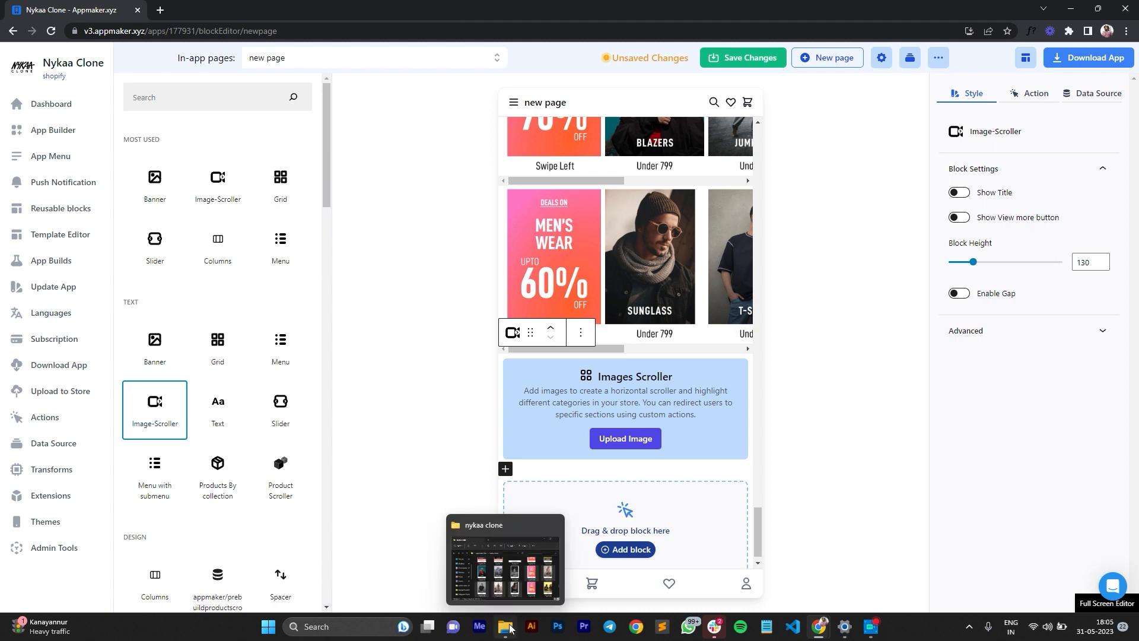
click(506, 626)
click(360, 430)
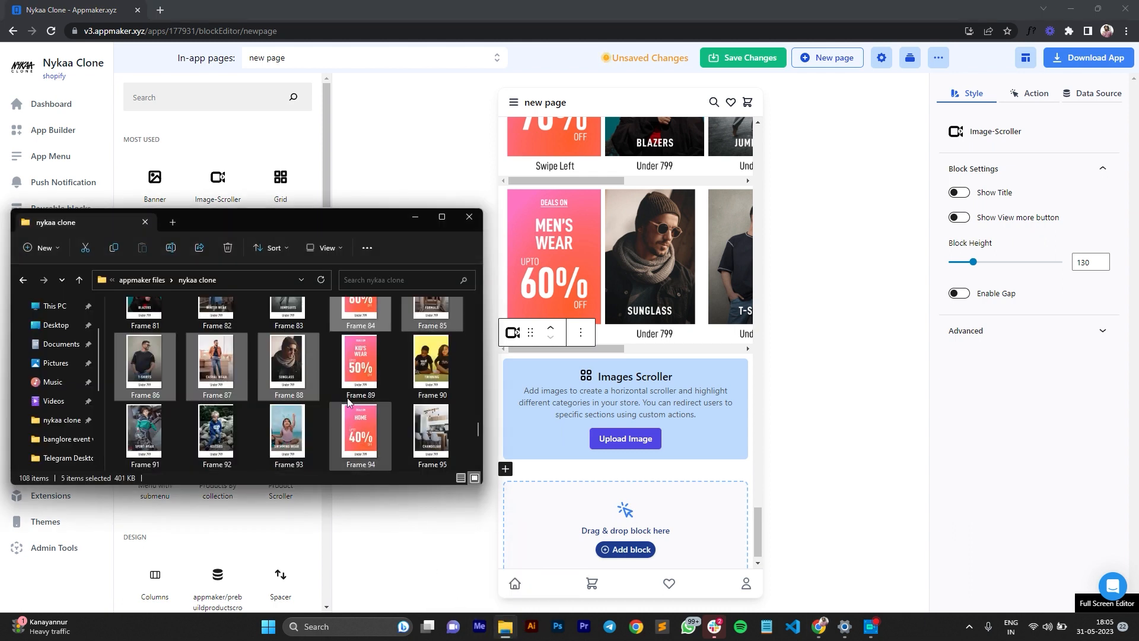
scroll(356, 416, down, 1)
drag(295, 428, 619, 418)
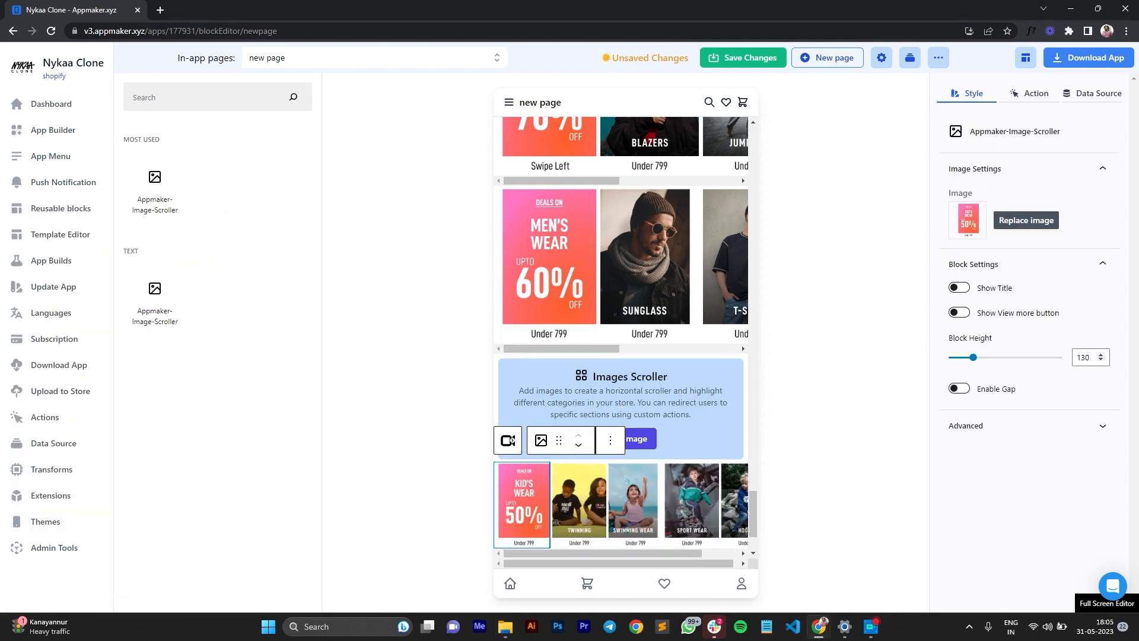
Step: Set the block height of the kids' wear deals image scroller to 250
text(250)
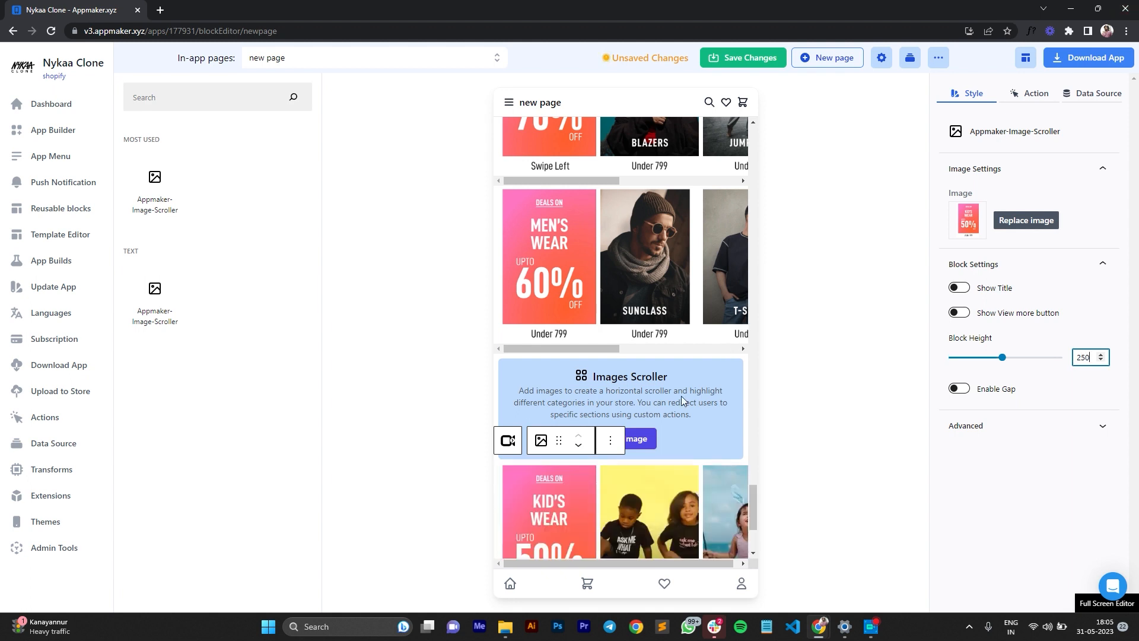
click(677, 361)
scroll(671, 399, down, 5)
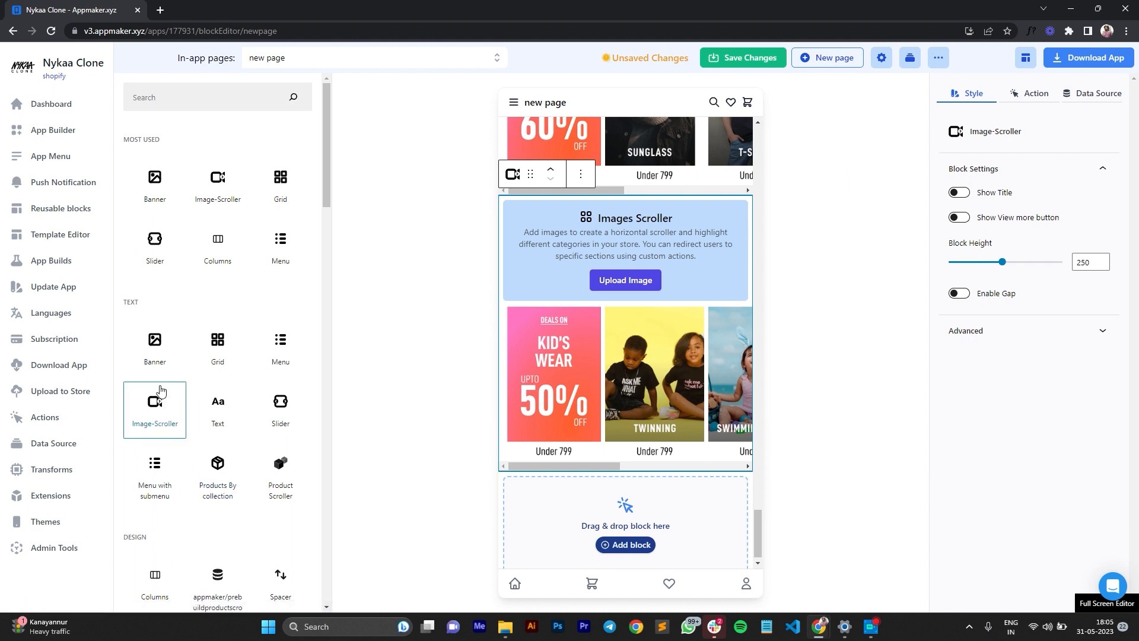
Step: Add an Image-Scroller block below the kids' wear deals scroller and upload the images Frame 94 to Frame 98 into it
drag(156, 407, 626, 520)
click(508, 629)
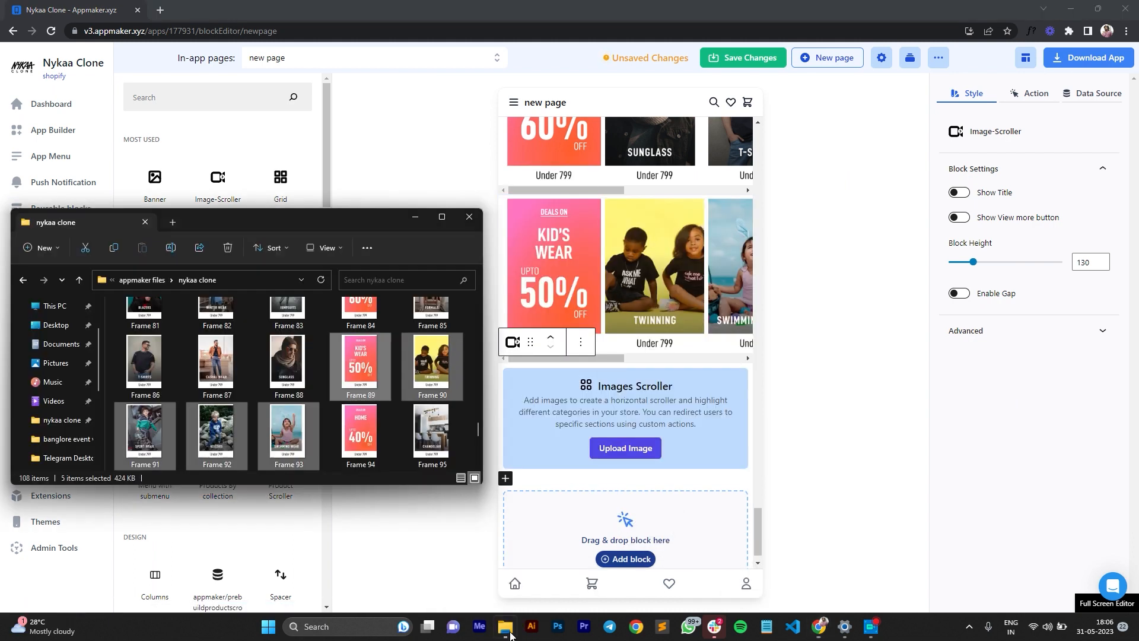
click(354, 418)
scroll(366, 415, down, 1)
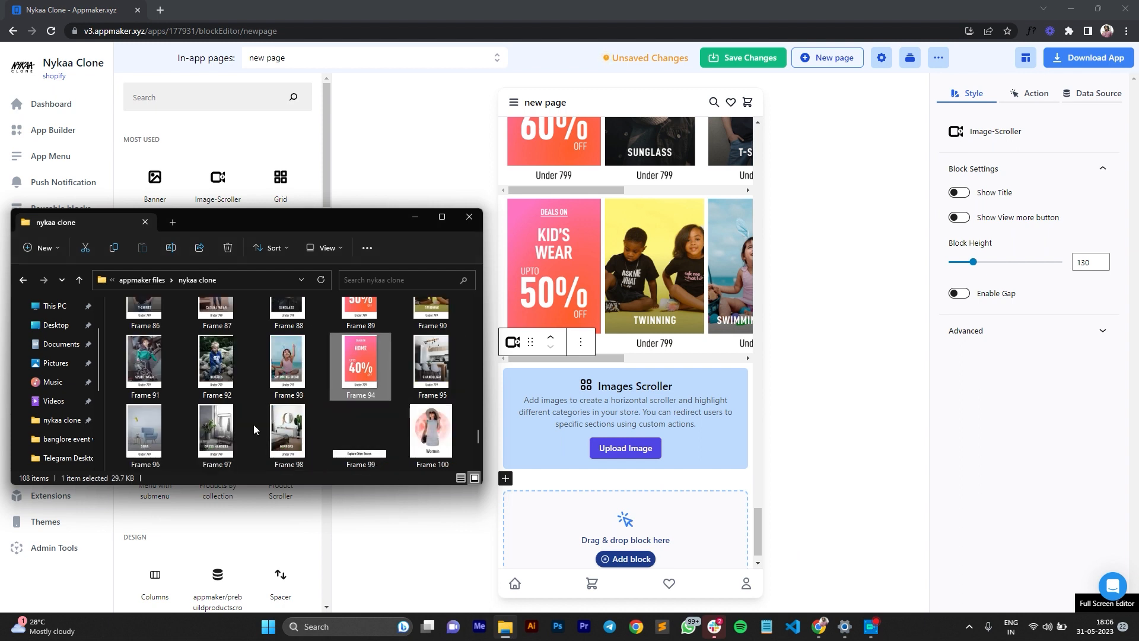
drag(300, 438, 575, 424)
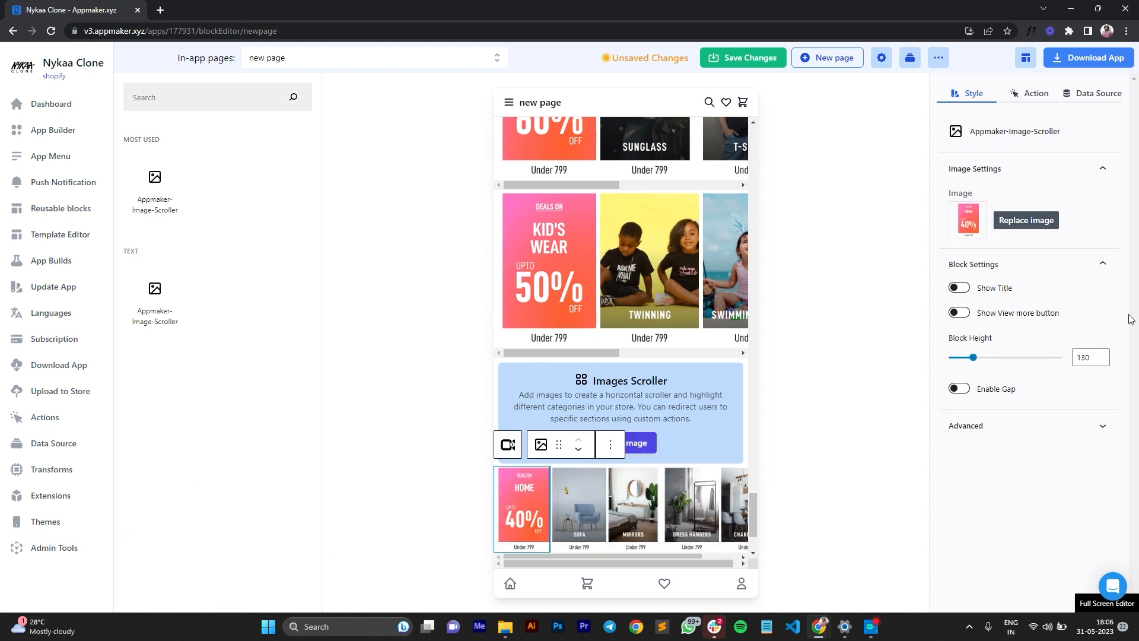
Step: Set the block height of the home deals image scroller to 250 and select the whole scroller block
drag(1093, 363, 1071, 363)
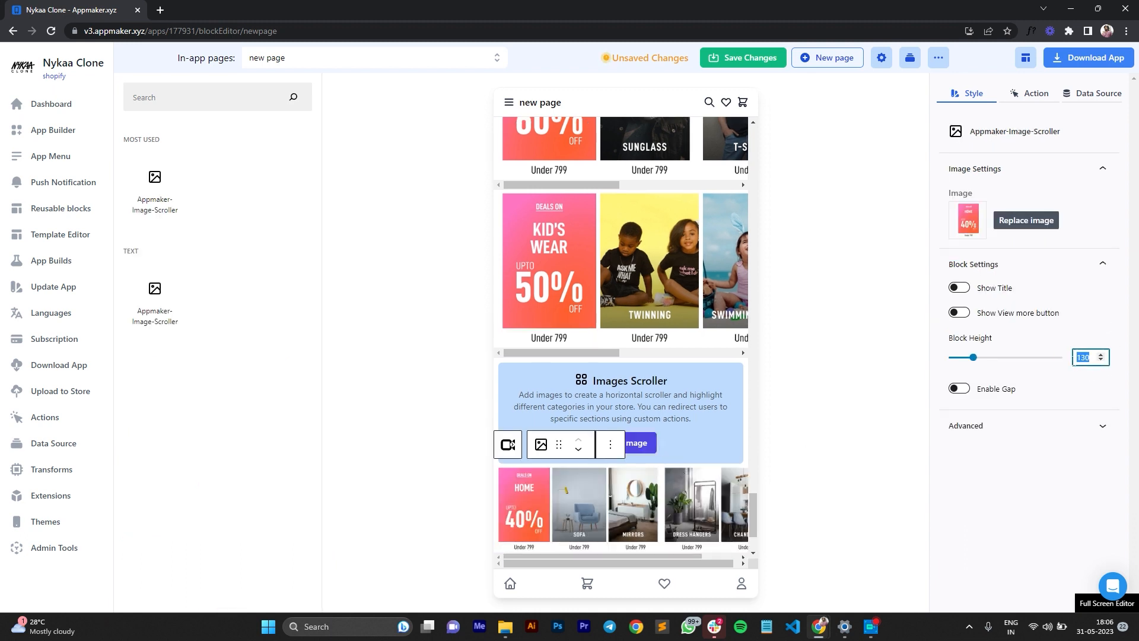
text(250)
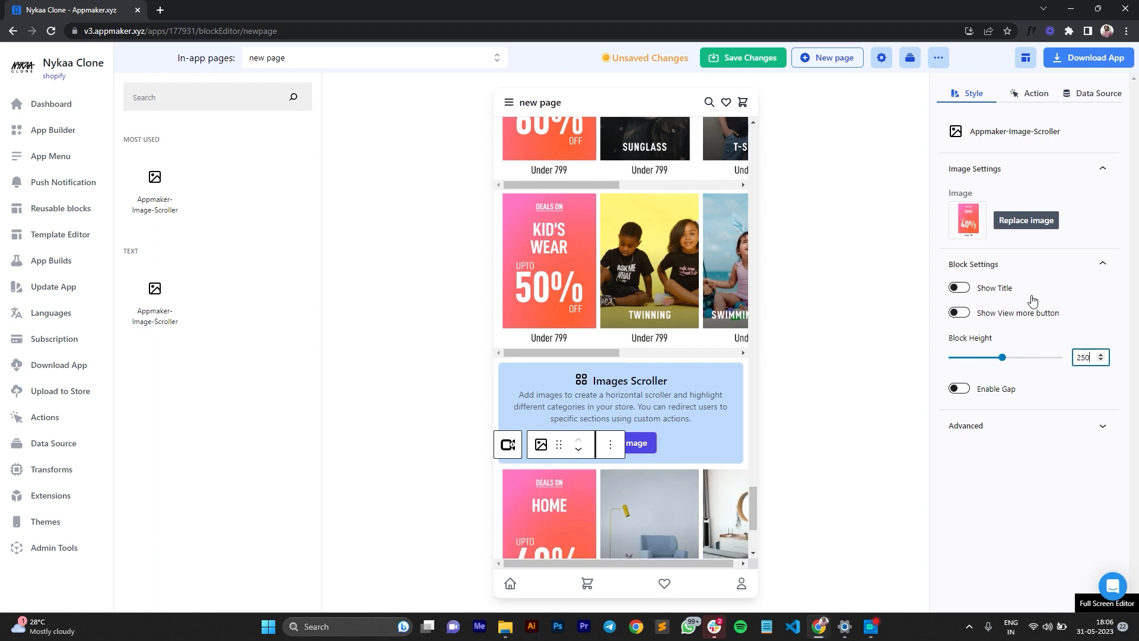
scroll(663, 325, down, 3)
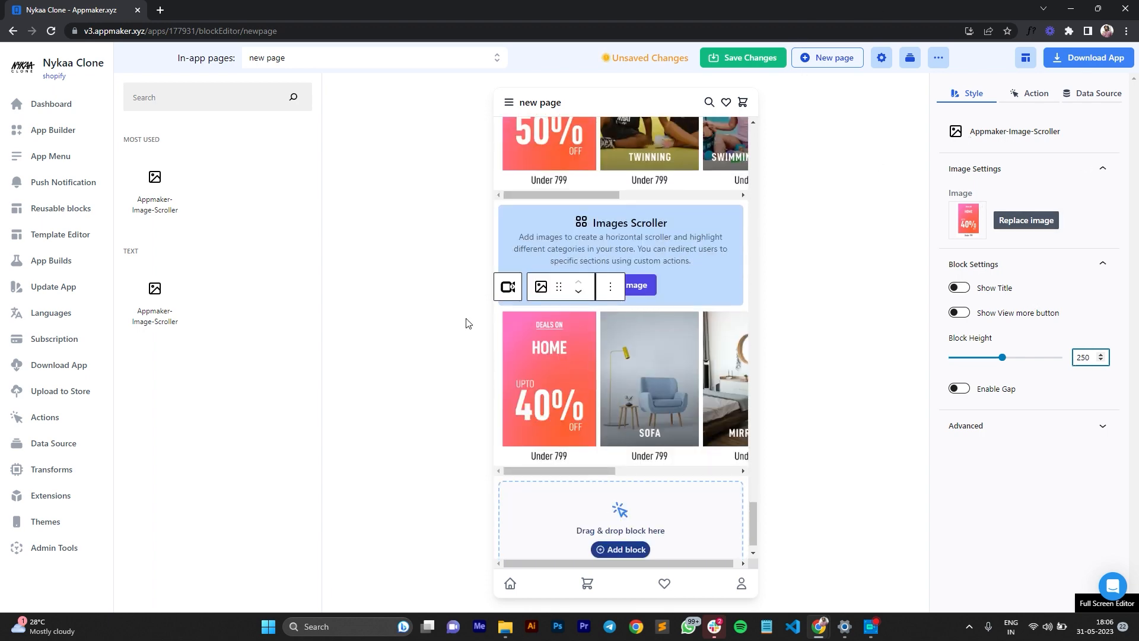
scroll(621, 333, down, 1)
click(669, 223)
click(547, 358)
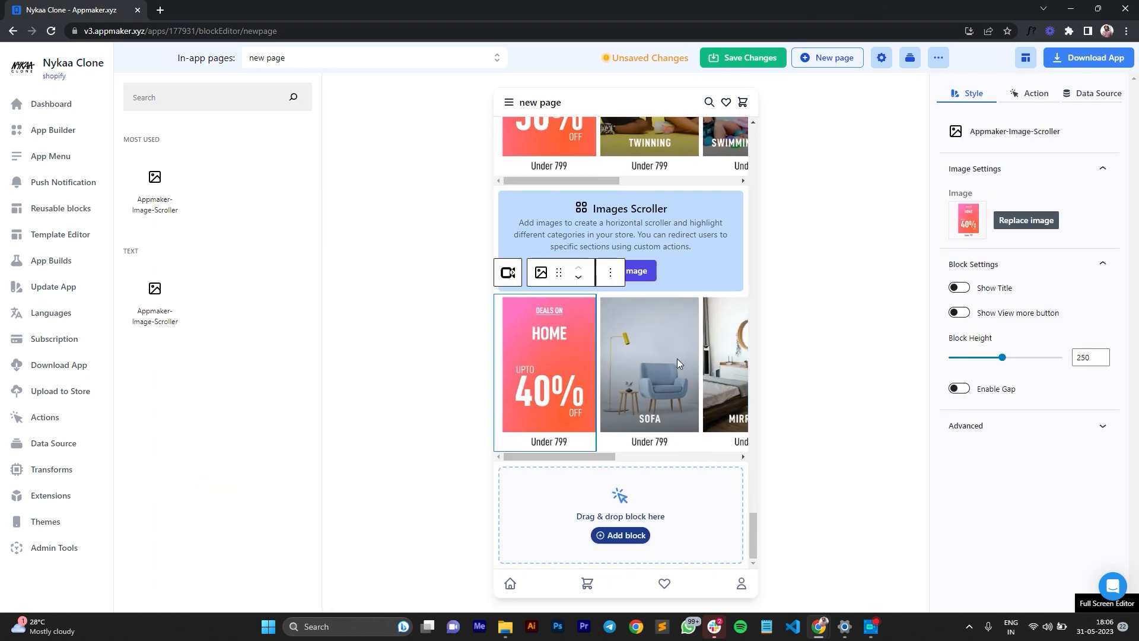
click(676, 358)
click(729, 355)
click(640, 356)
click(548, 354)
click(655, 209)
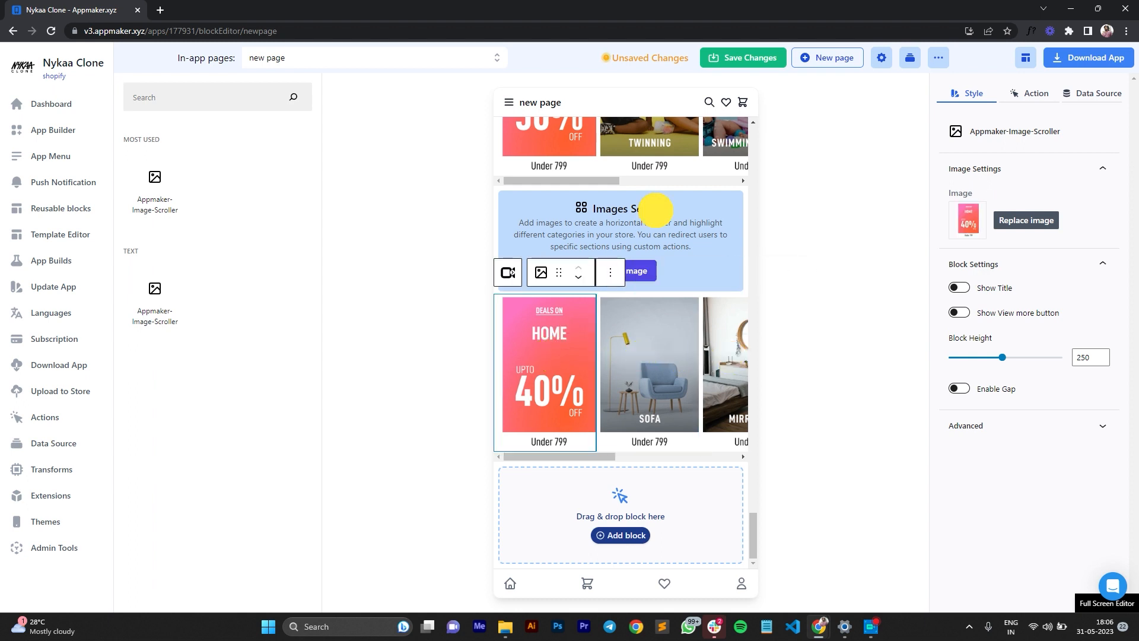
click(671, 435)
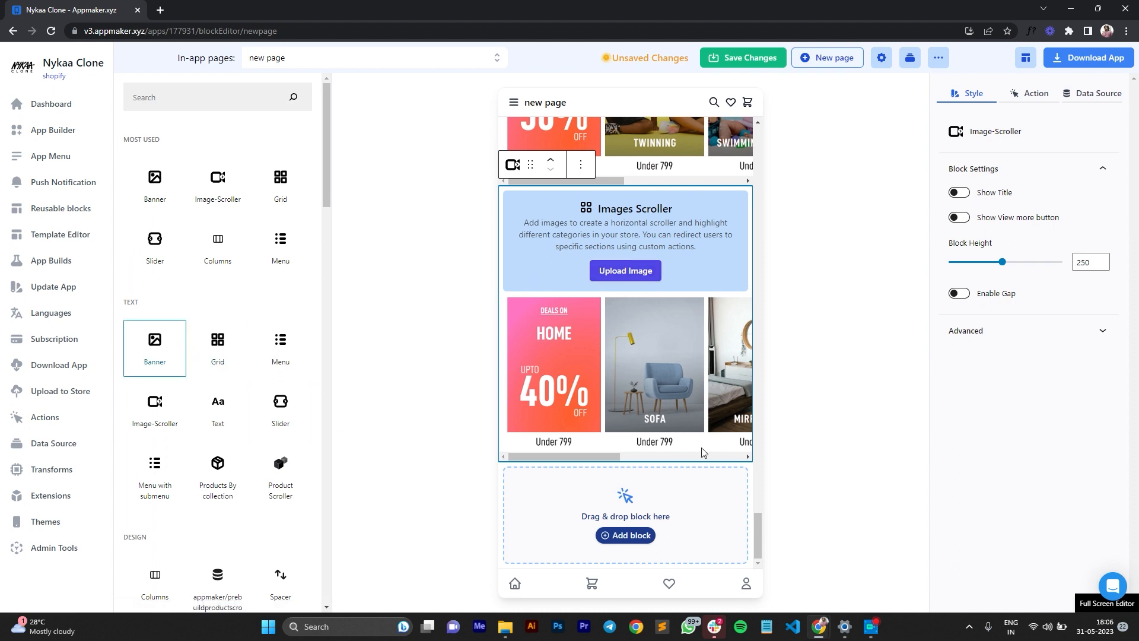
Step: Add a Banner block below the home deals scroller and upload the Explore Other Stores image Frame 99 into it
drag(148, 345, 684, 492)
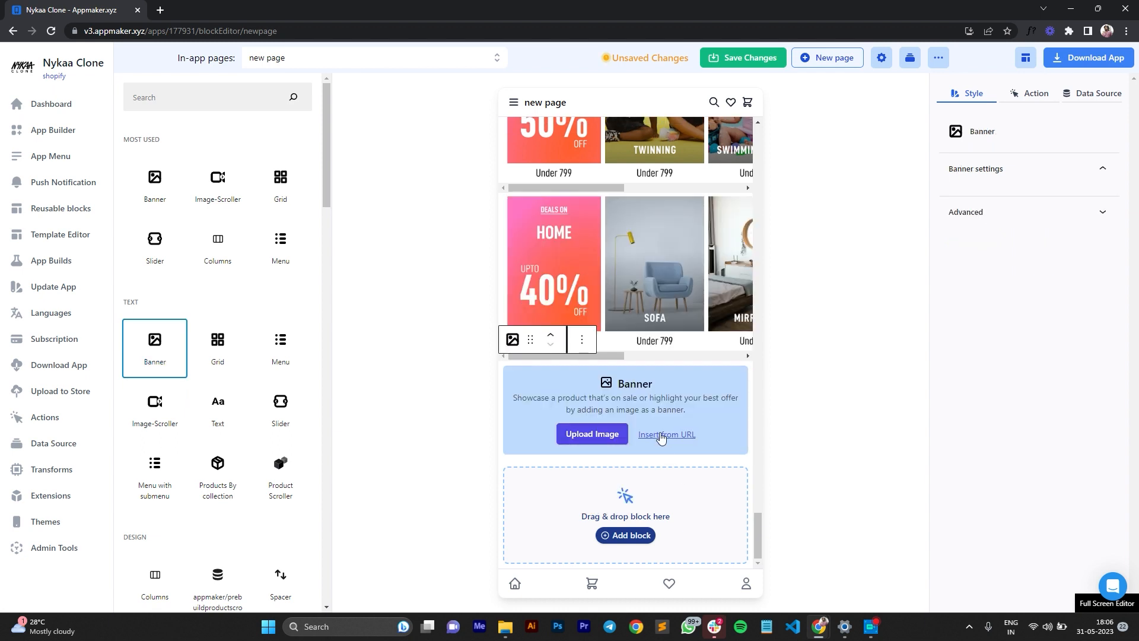
click(505, 627)
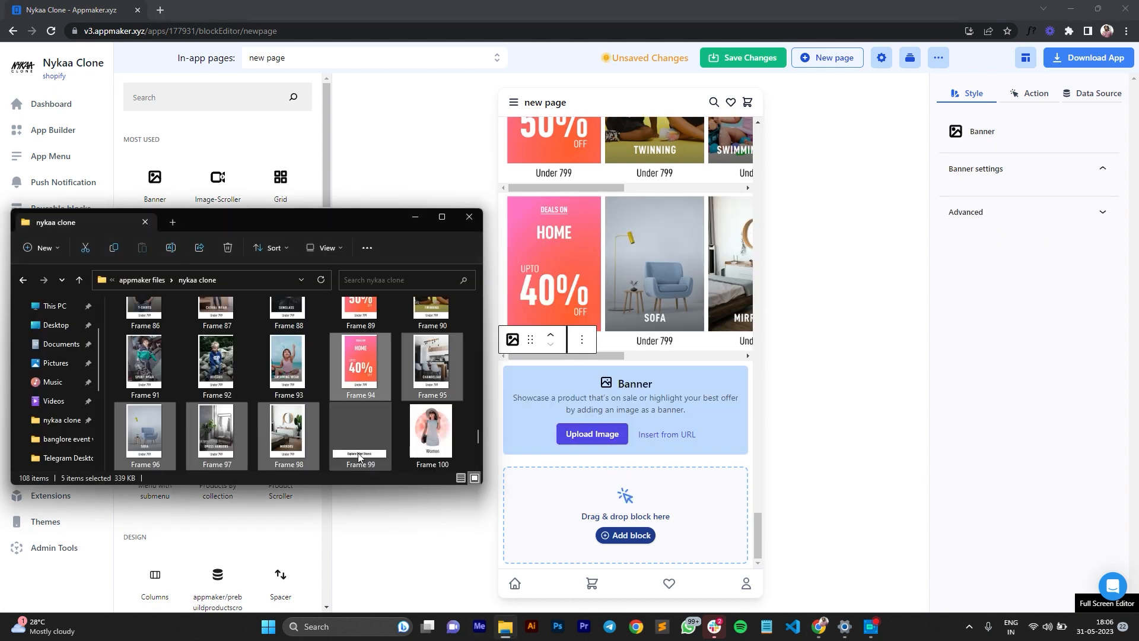
drag(360, 445, 658, 411)
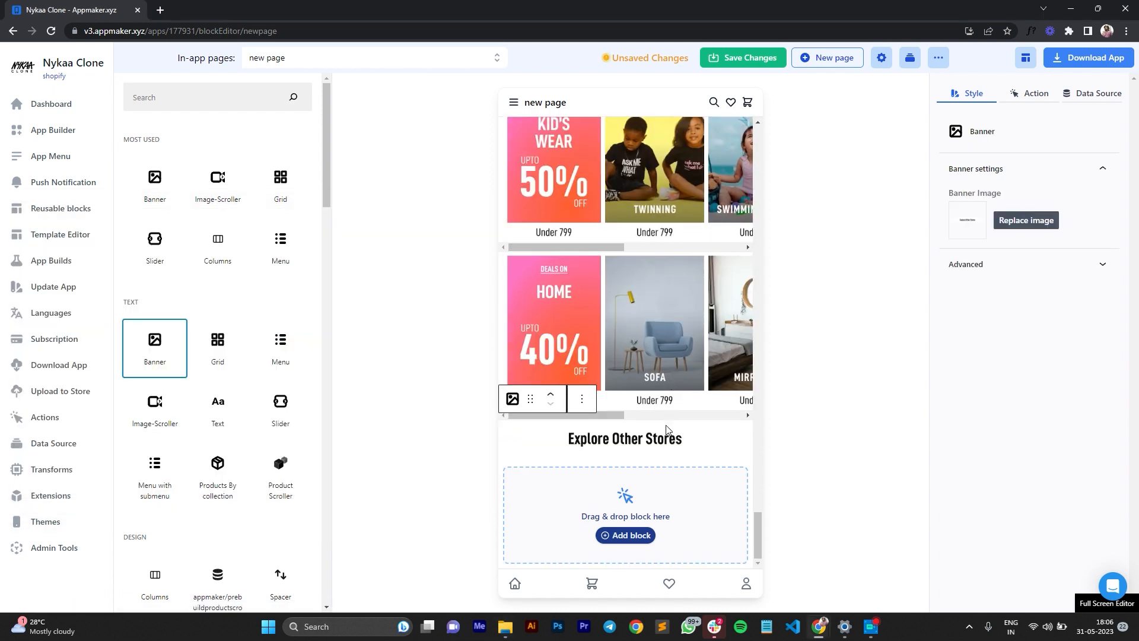
Step: Add a Grid block below the Explore Other Stores banner and upload the images Frame 100 to Frame 105 into it
drag(218, 371, 609, 514)
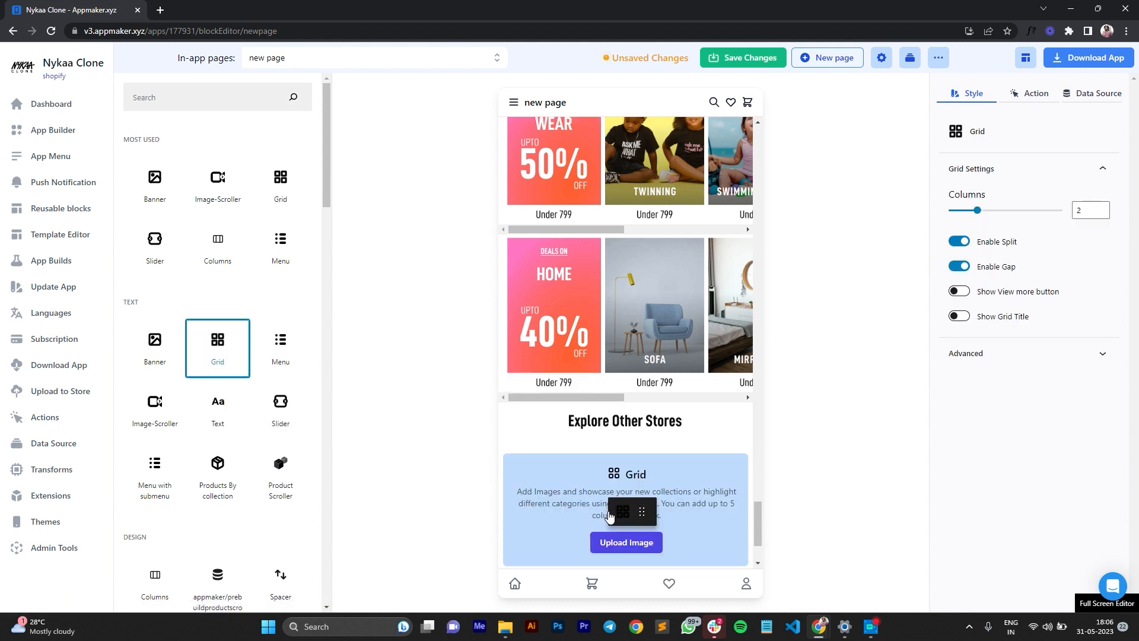
click(505, 626)
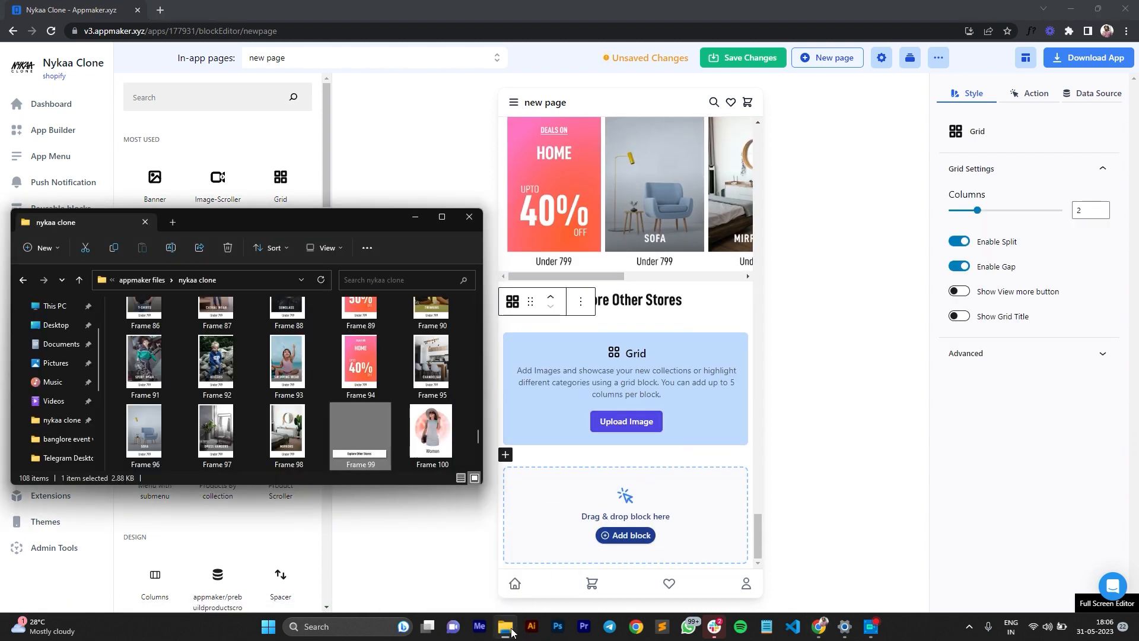
scroll(379, 392, down, 2)
click(433, 305)
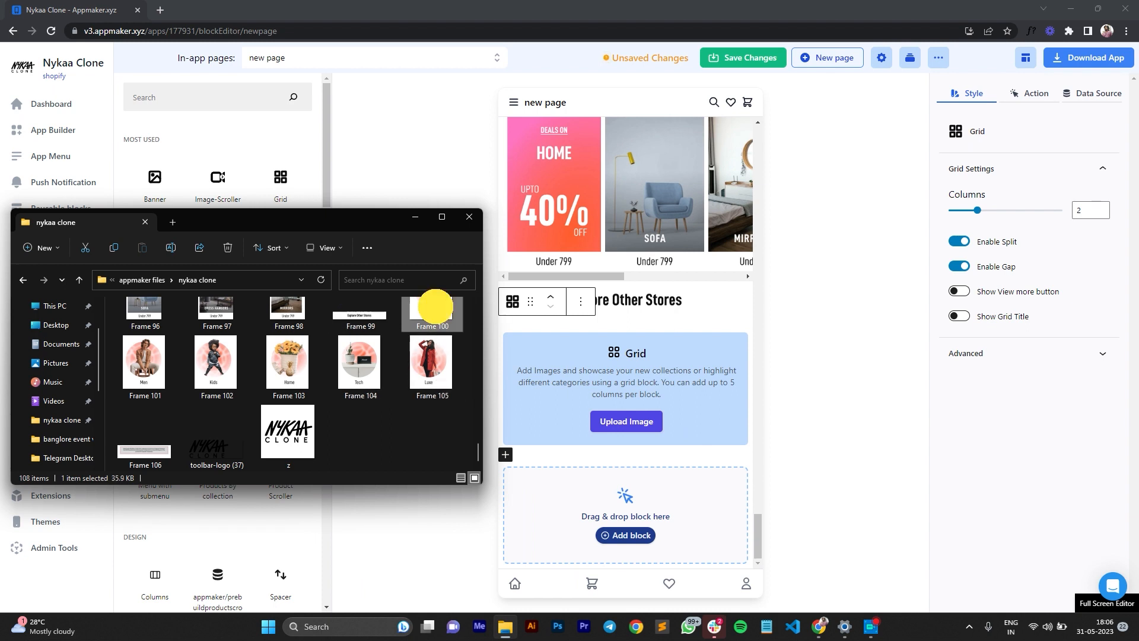
shift+click(437, 402)
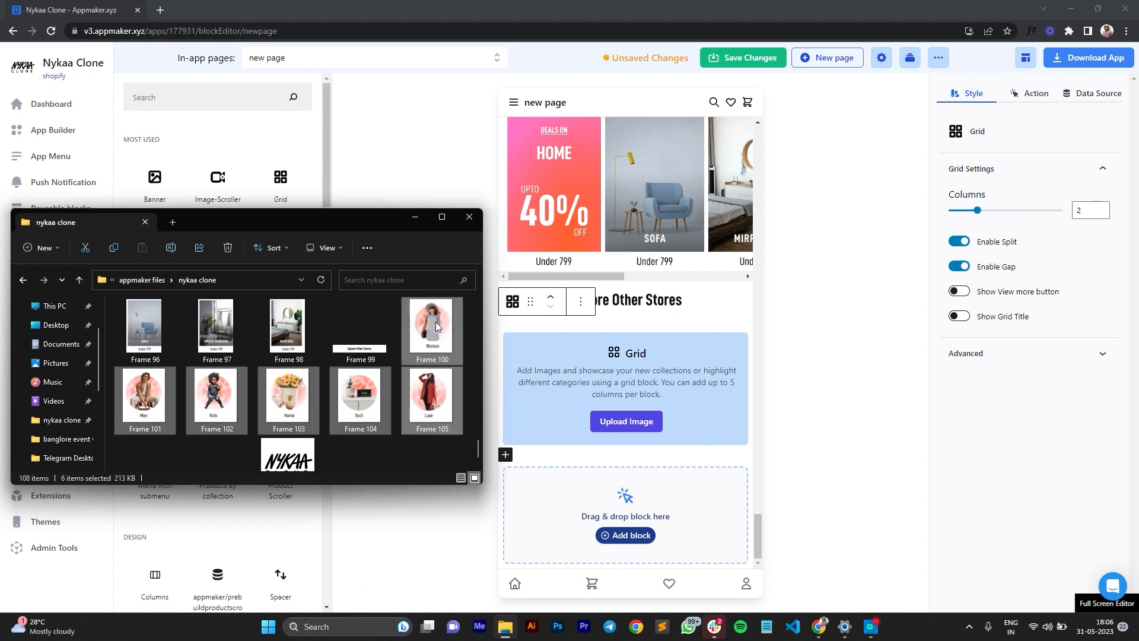
drag(432, 325, 578, 383)
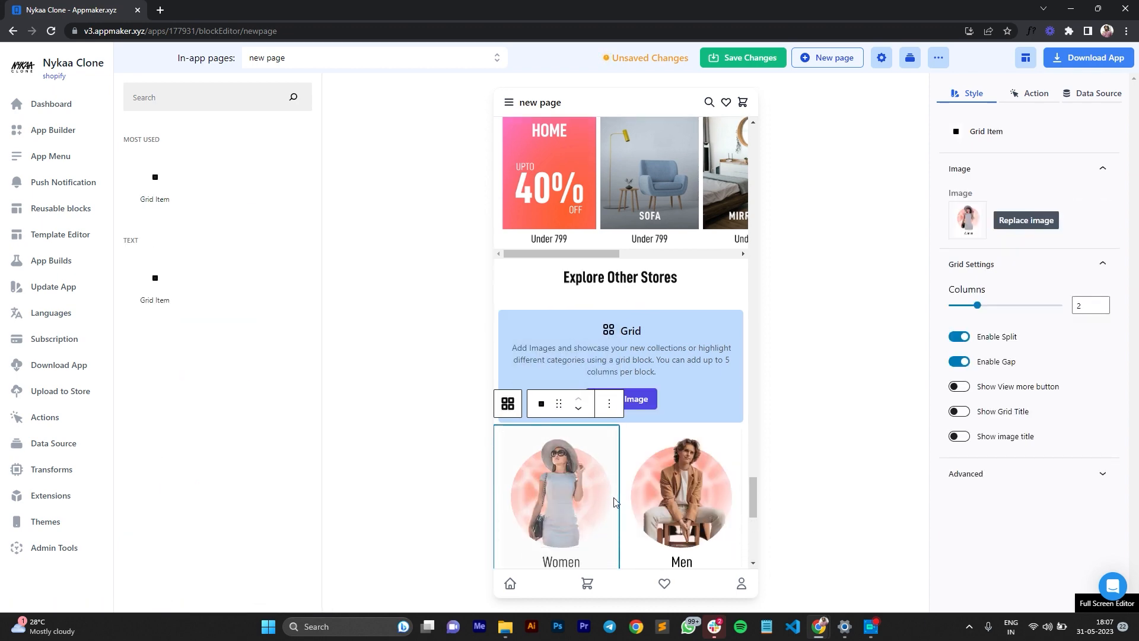
Step: Set the Explore Other Stores grid to 3 columns
scroll(658, 445, down, 8)
scroll(662, 451, up, 3)
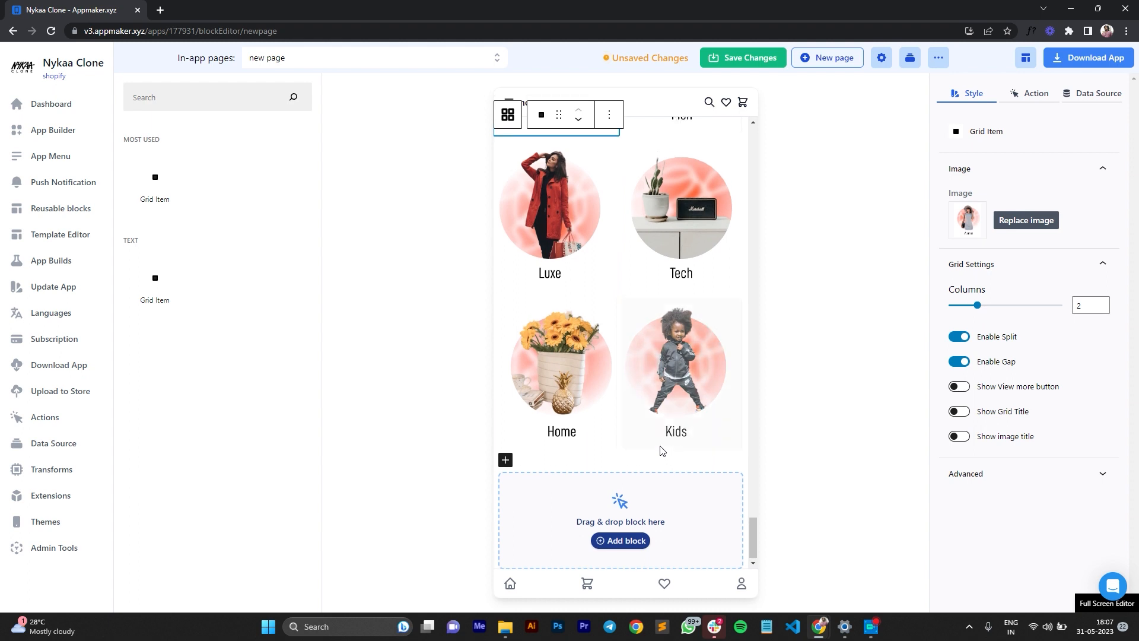
click(1101, 304)
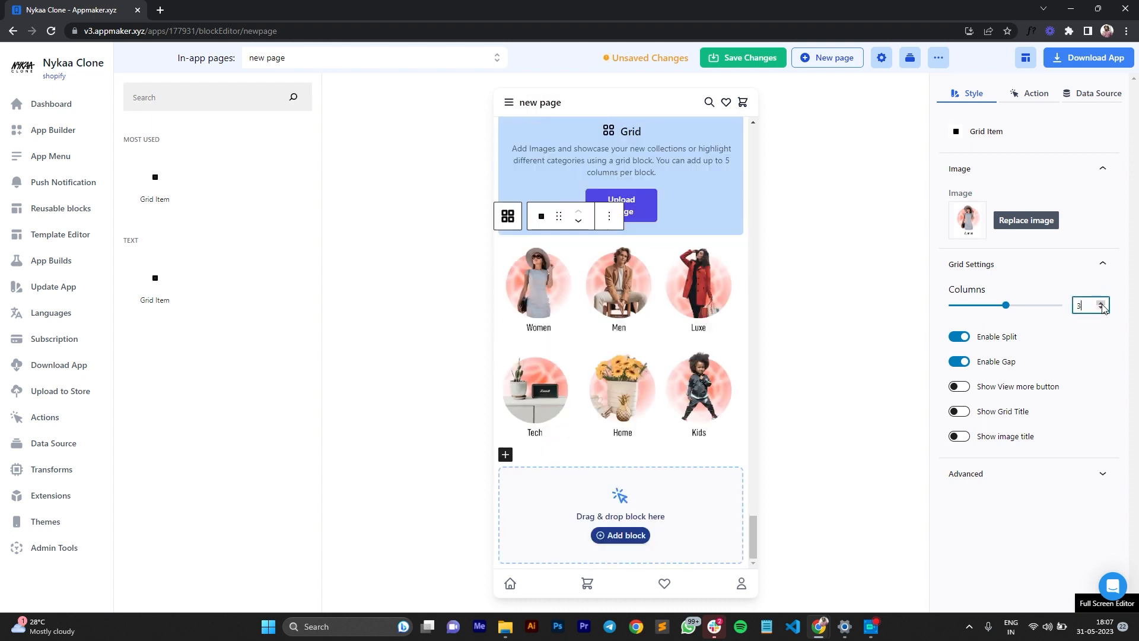
click(535, 389)
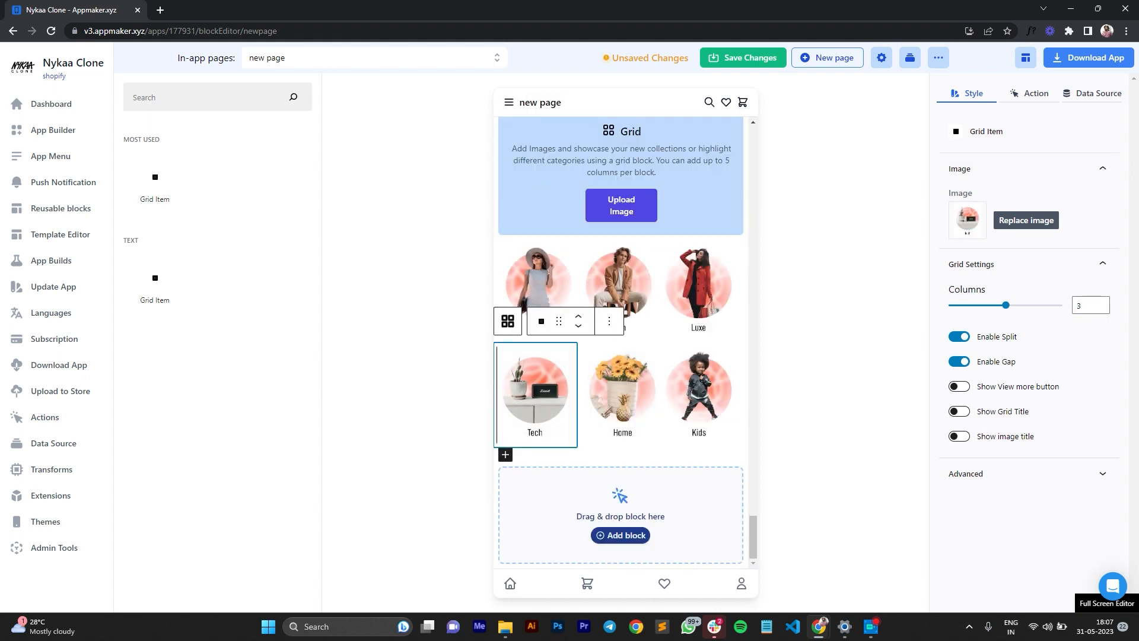
click(675, 179)
Step: Add a Banner block below the Explore Other Stores grid and upload the notice image Frame 106 into it
drag(154, 178, 611, 482)
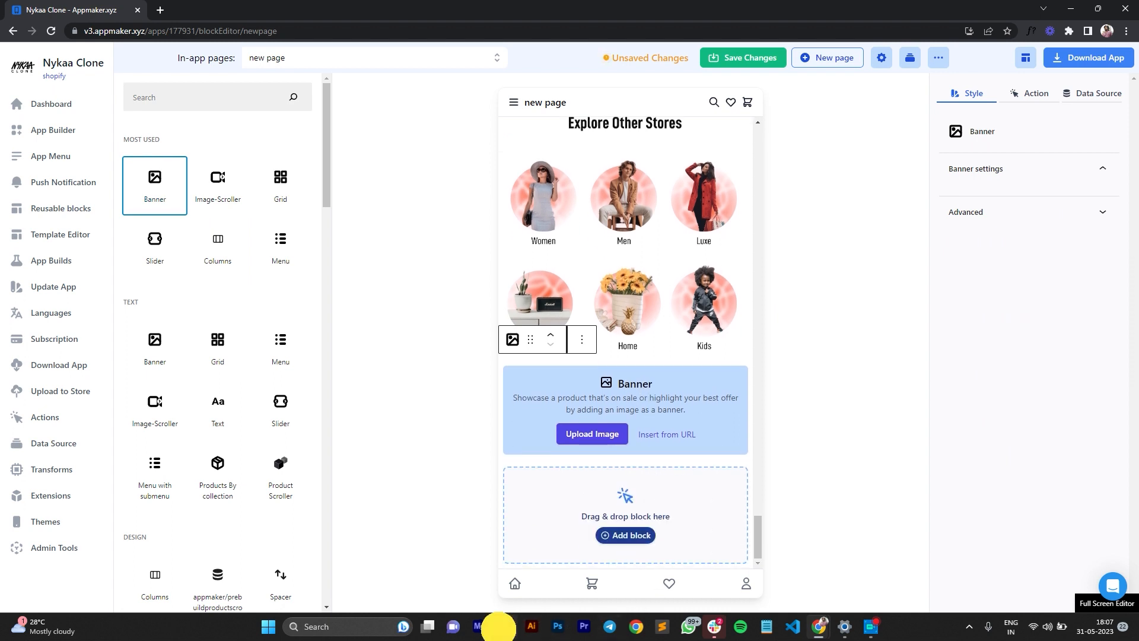
click(498, 627)
scroll(297, 416, down, 1)
click(148, 452)
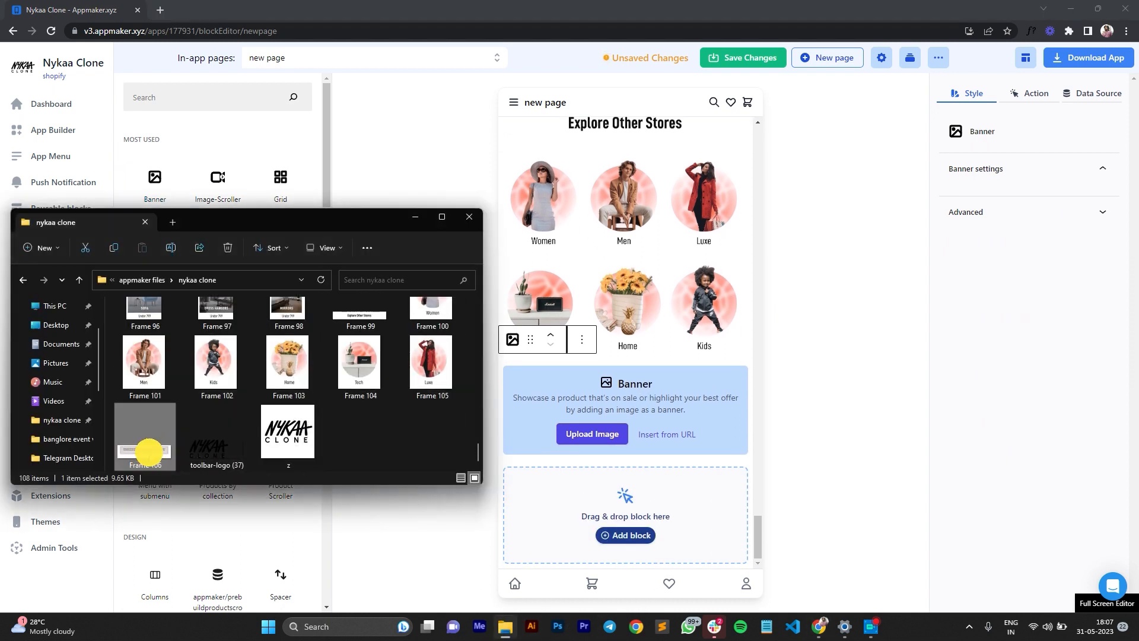
drag(127, 452, 626, 407)
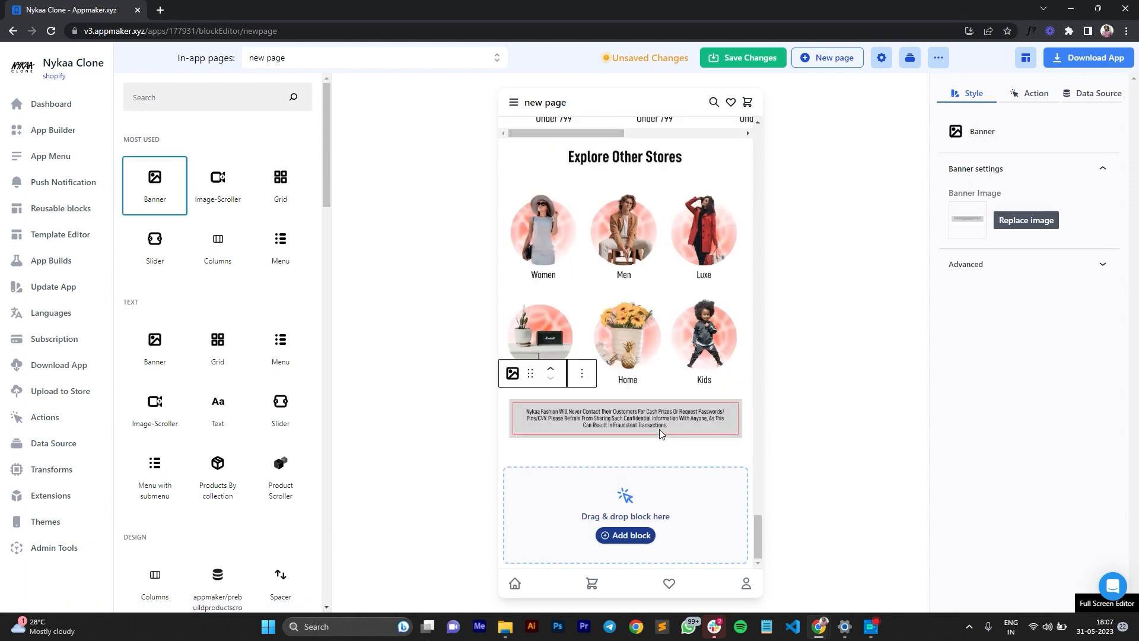
click(660, 429)
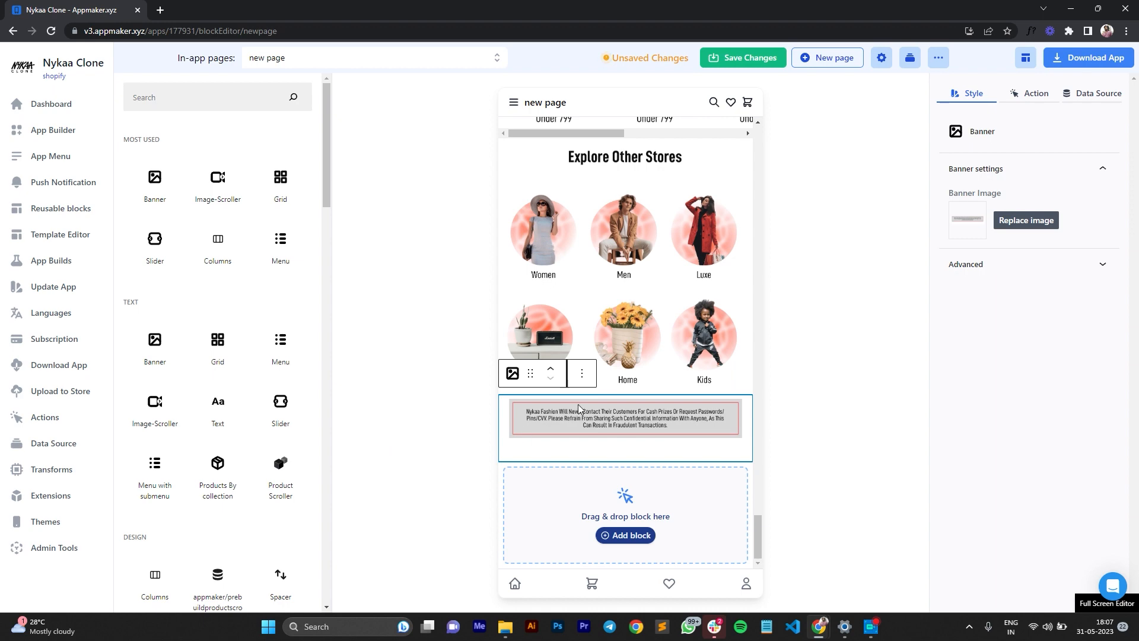
Step: Review the banners, grids and scrollers of the whole page from the closing notice banner back to the Summer Style Sale banner
scroll(578, 404, up, 10)
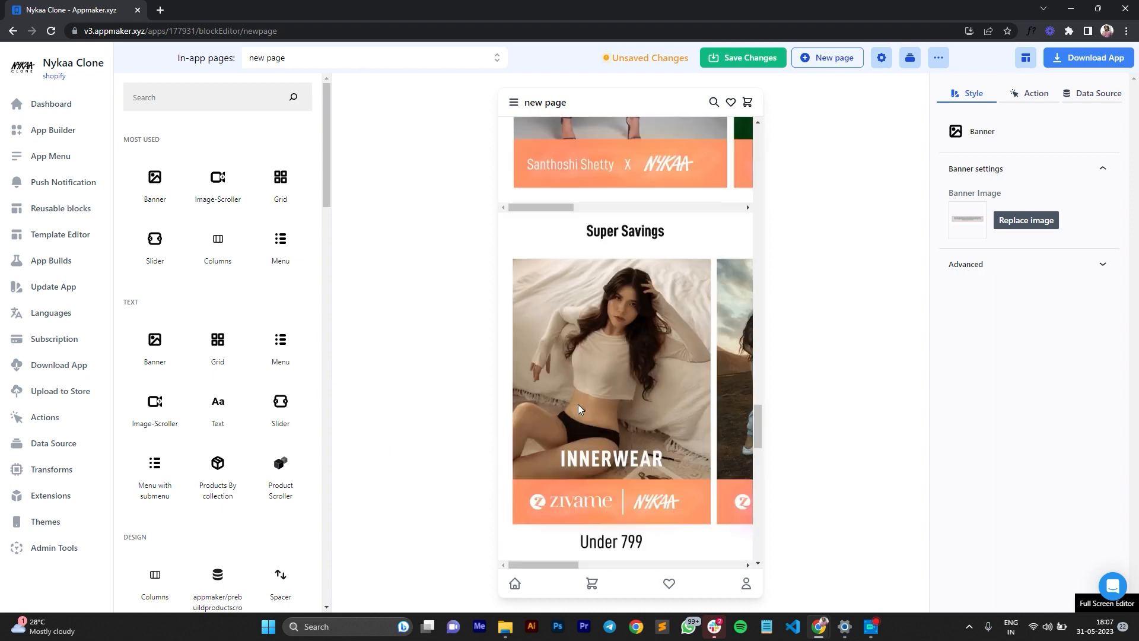
scroll(578, 404, up, 10)
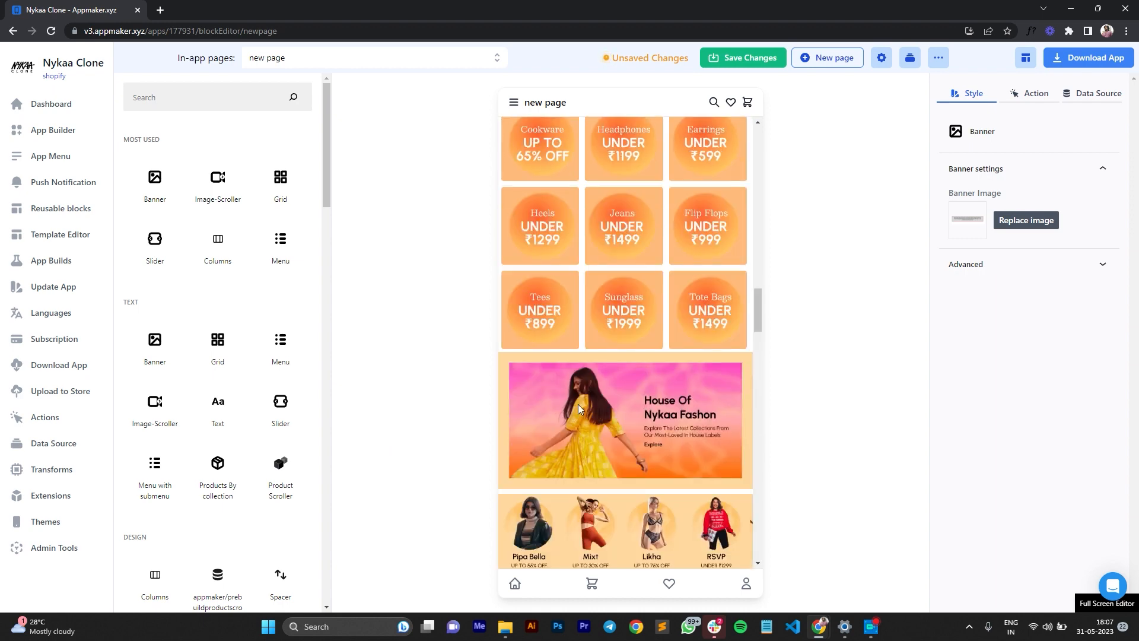
scroll(578, 405, up, 5)
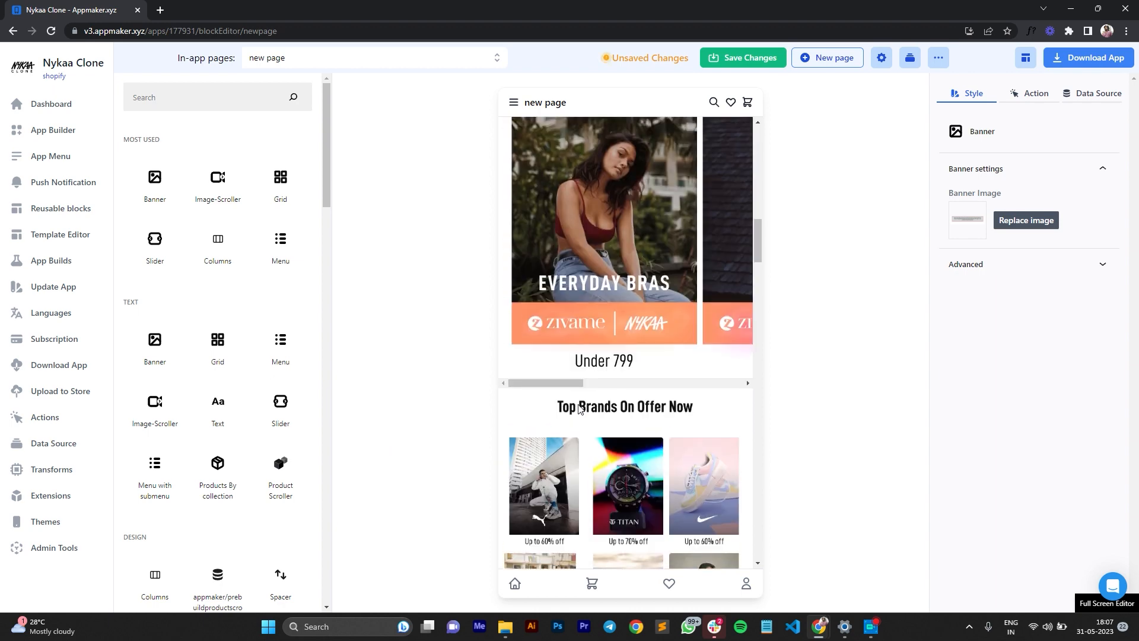
scroll(579, 409, up, 10)
scroll(579, 409, down, 5)
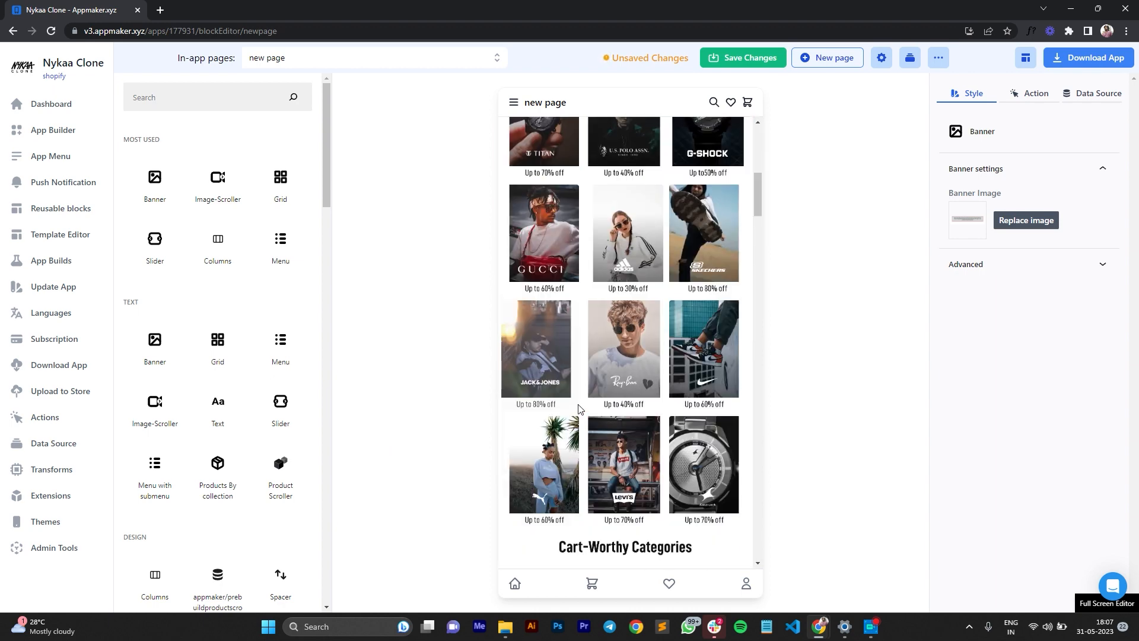
scroll(579, 406, down, 15)
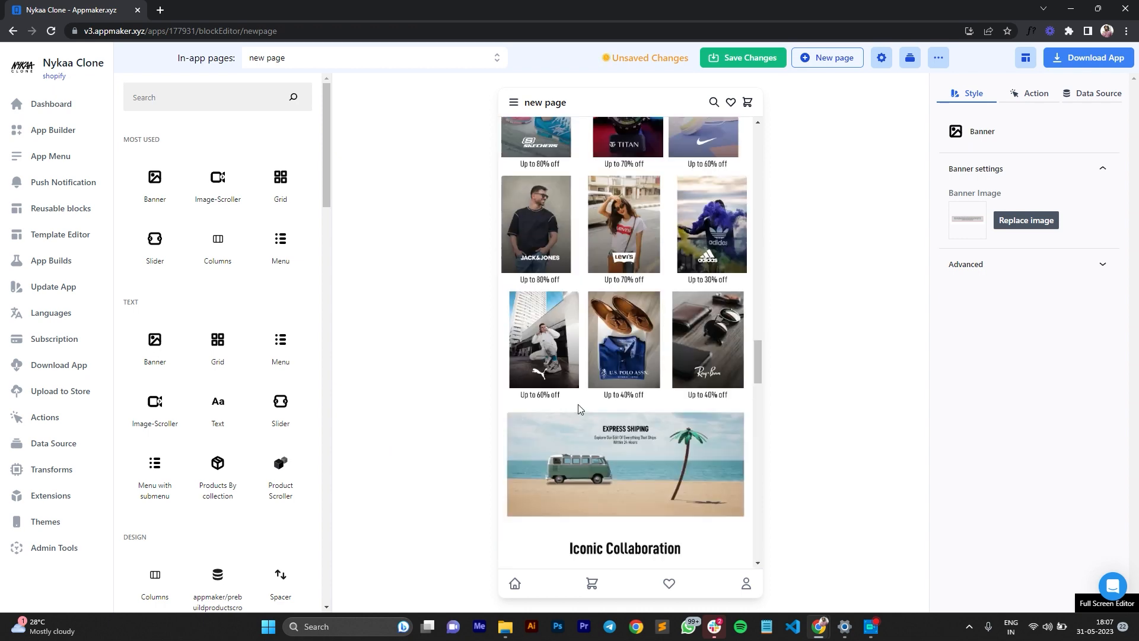
scroll(578, 404, up, 15)
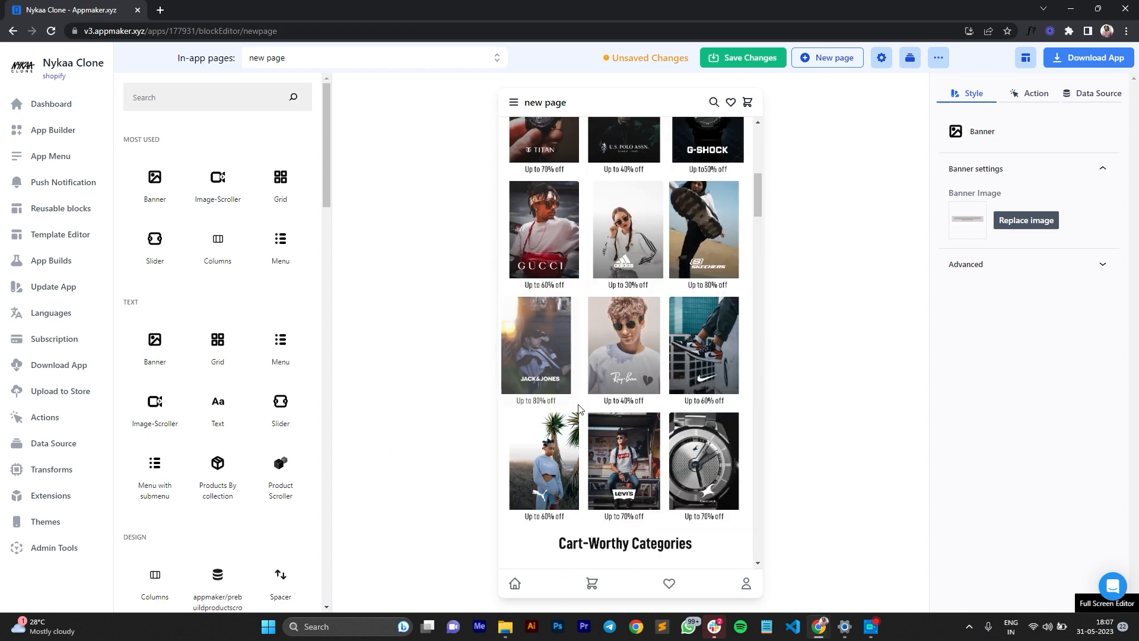
scroll(579, 405, up, 8)
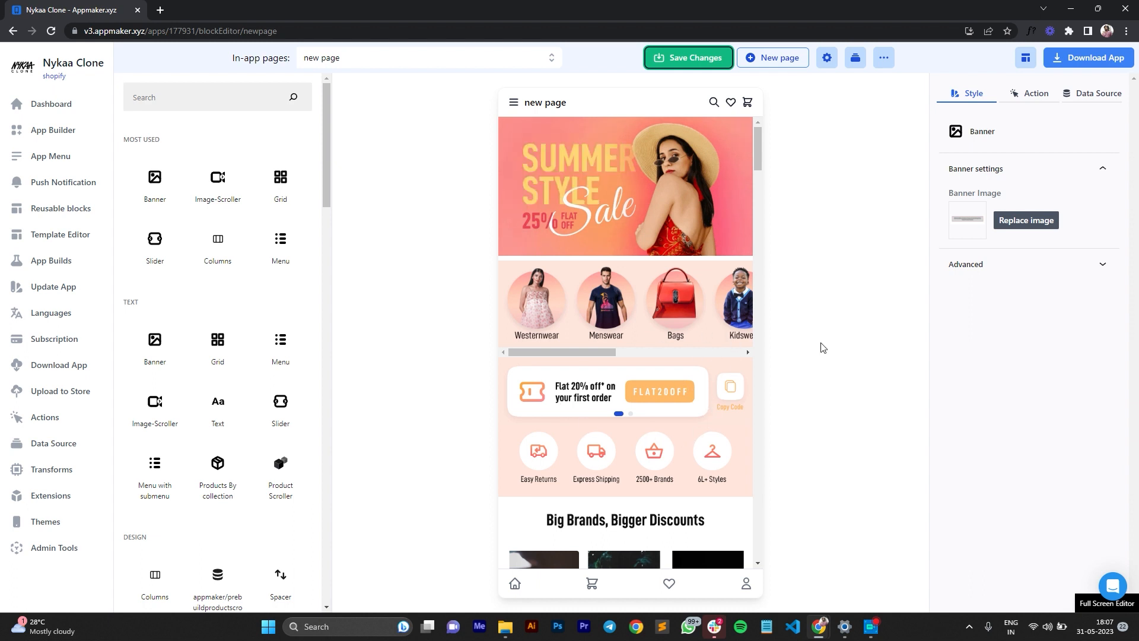
Step: Save the changes to the new page
click(720, 58)
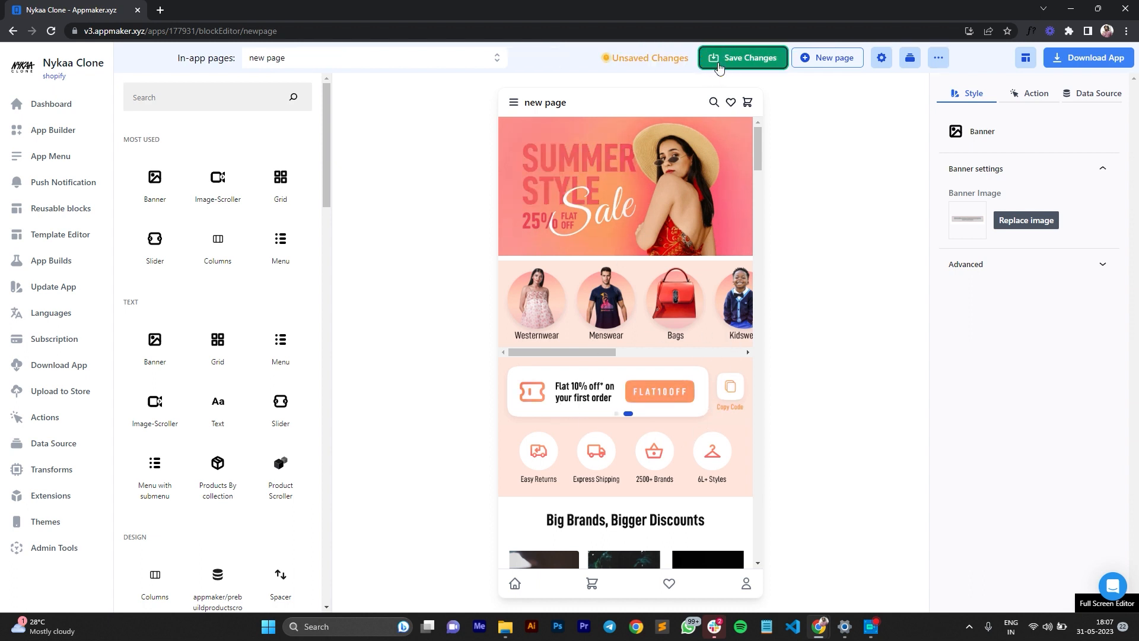